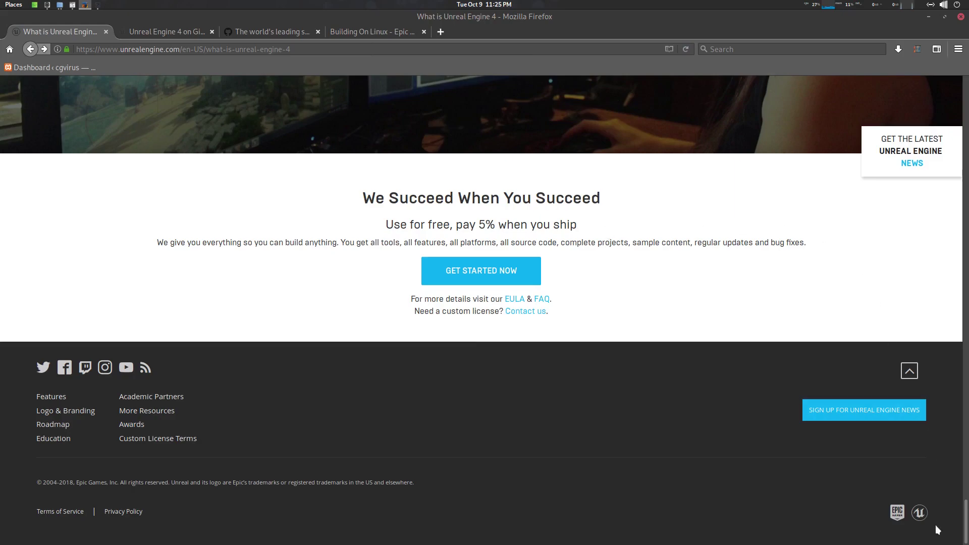
Look through the What is Unreal Engine 4 page from its beginning to the Platform Support section
{"action": "left_click_drag", "start_coordinate": [964, 521], "coordinate": [965, 95]}
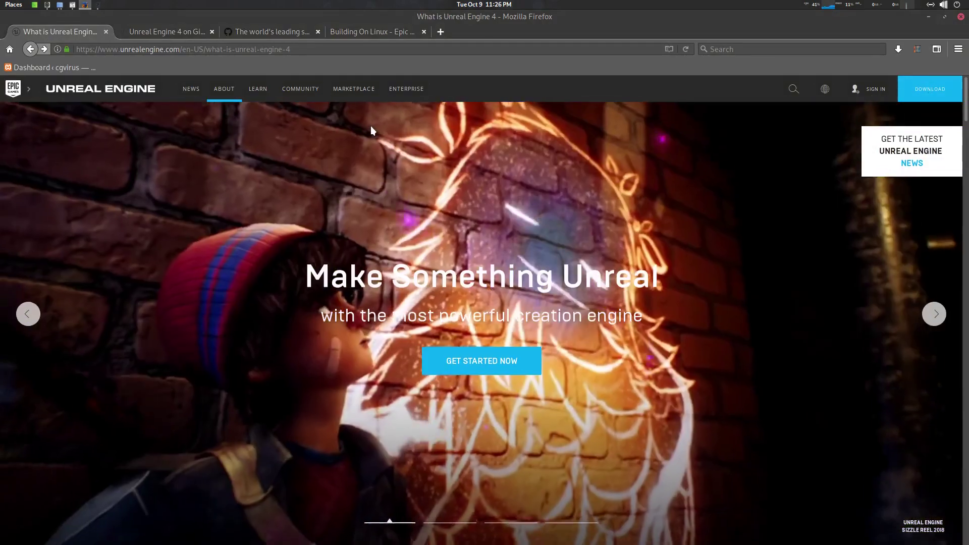
{"action": "scroll", "coordinate": [530, 222], "scroll_direction": "down", "scroll_amount": 3}
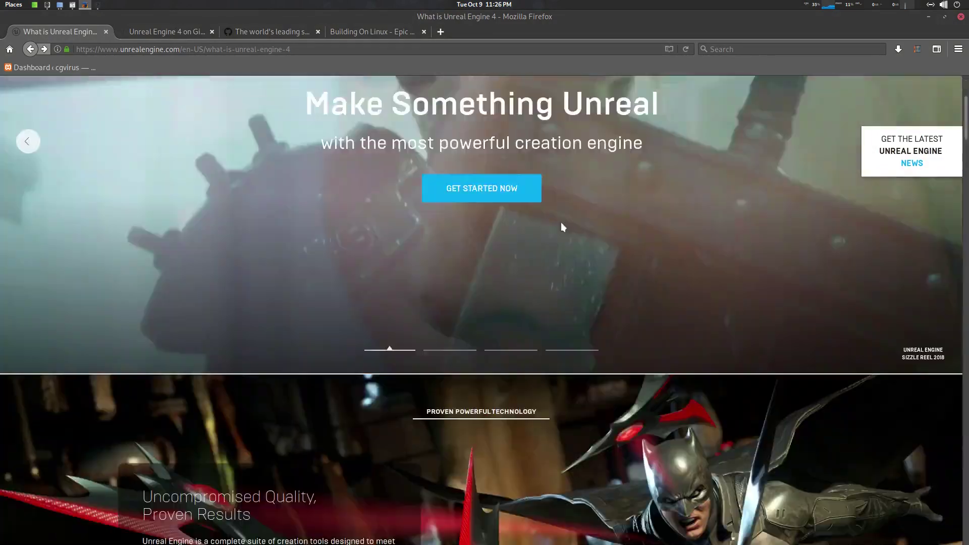
{"action": "scroll", "coordinate": [613, 229], "scroll_direction": "down", "scroll_amount": 15}
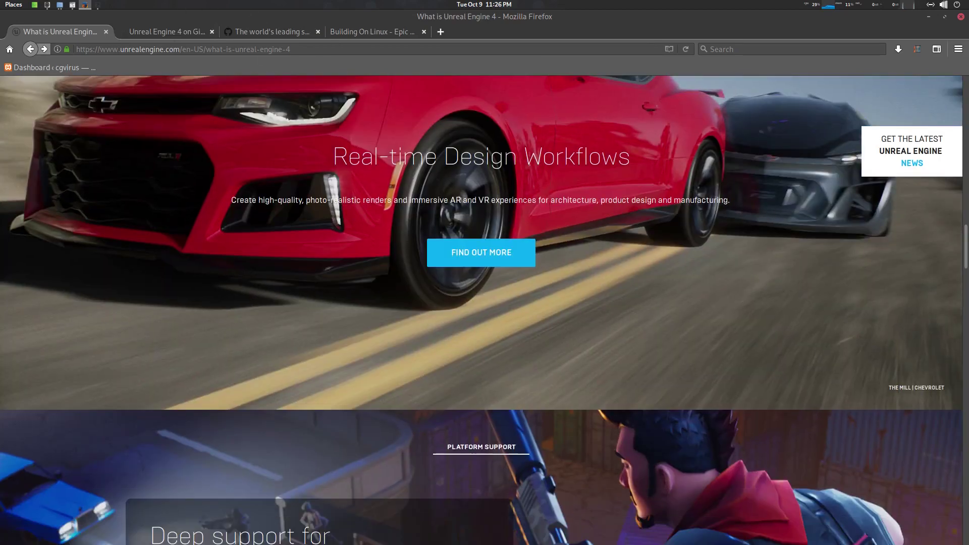
View the Unreal Engine 4 on GitHub page from its beginning and the GitHub sign-up page
{"action": "left_click", "coordinate": [185, 28]}
{"action": "scroll", "coordinate": [278, 136], "scroll_direction": "up", "scroll_amount": 8}
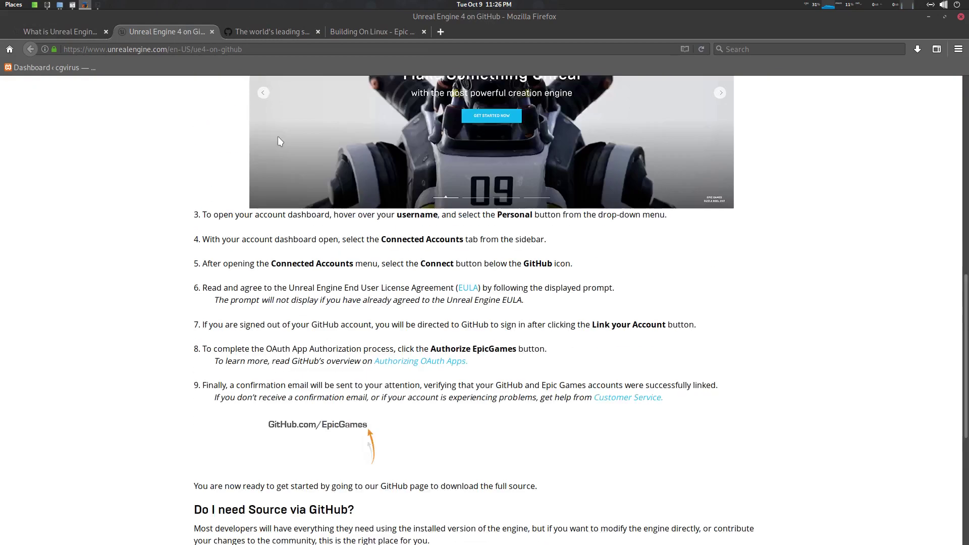
{"action": "scroll", "coordinate": [271, 139], "scroll_direction": "up", "scroll_amount": 5}
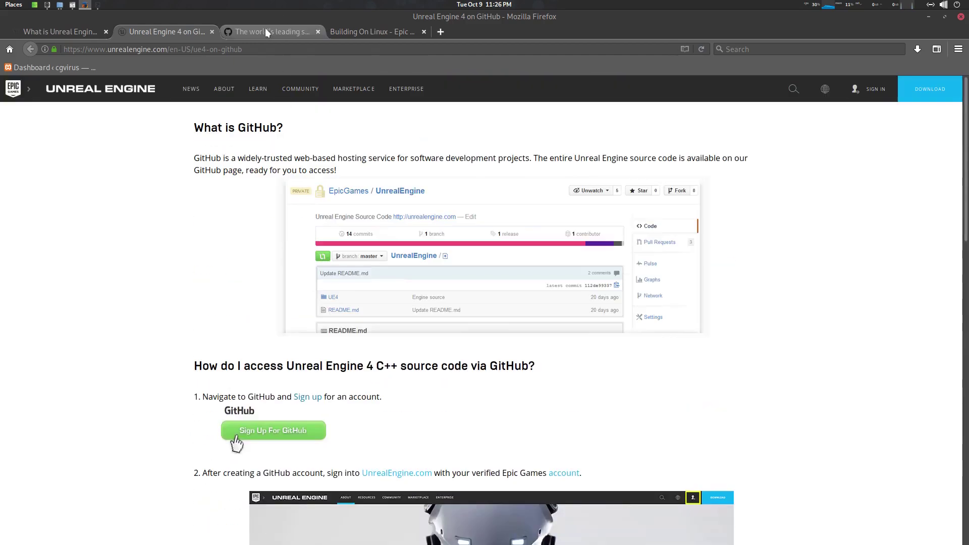
{"action": "left_click", "coordinate": [265, 29]}
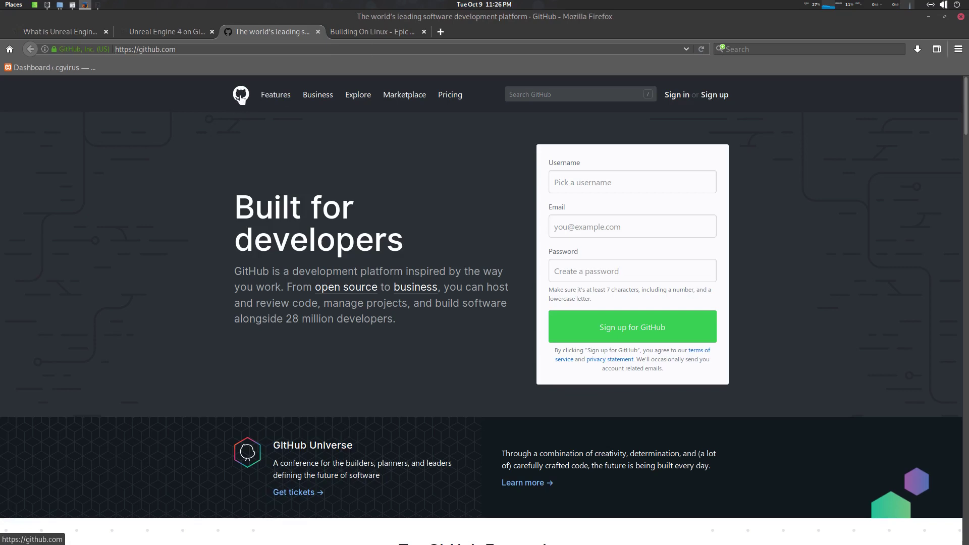
Read the Unreal Engine 4 on GitHub instructions for accessing the source code and linking a GitHub account to Epic Games
{"action": "left_click", "coordinate": [174, 29]}
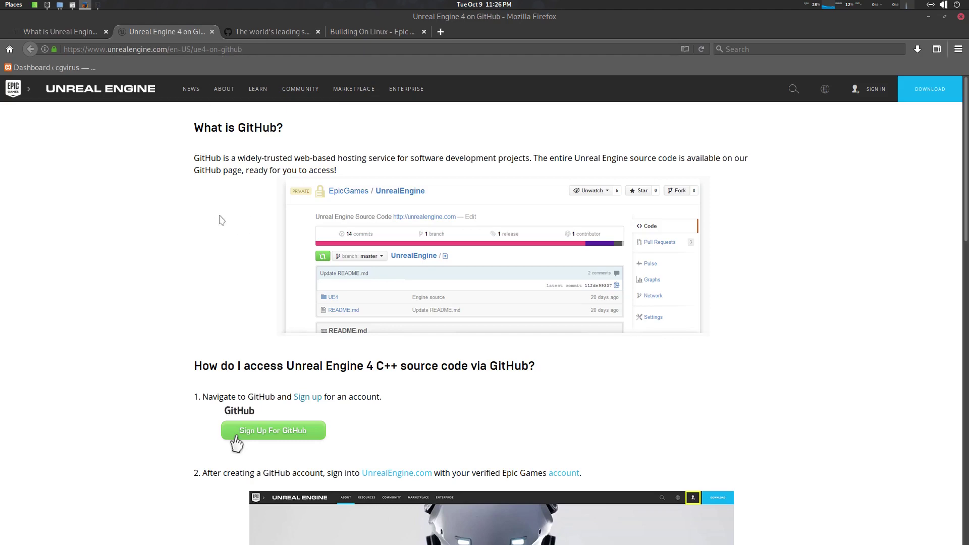
{"action": "scroll", "coordinate": [227, 215], "scroll_direction": "down", "scroll_amount": 2}
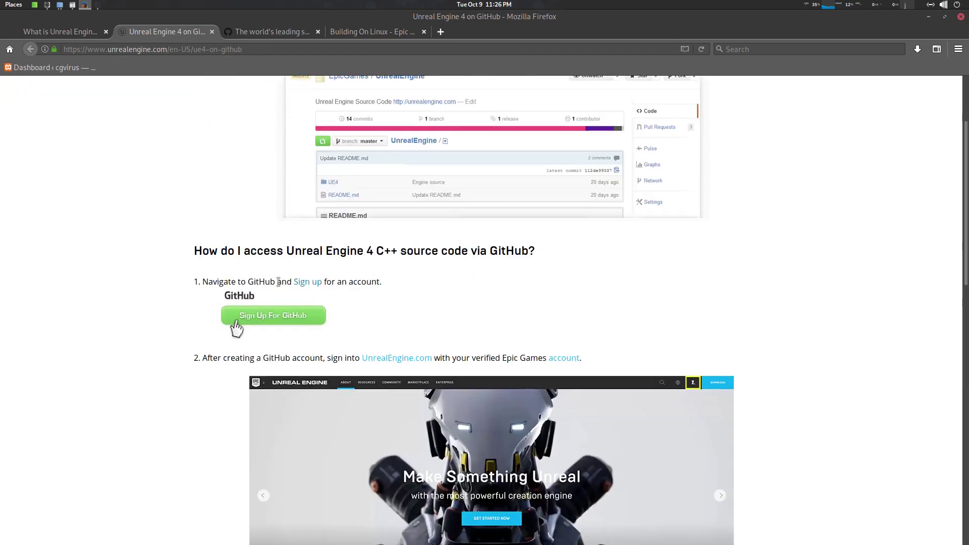
{"action": "scroll", "coordinate": [291, 317], "scroll_direction": "down", "scroll_amount": 2}
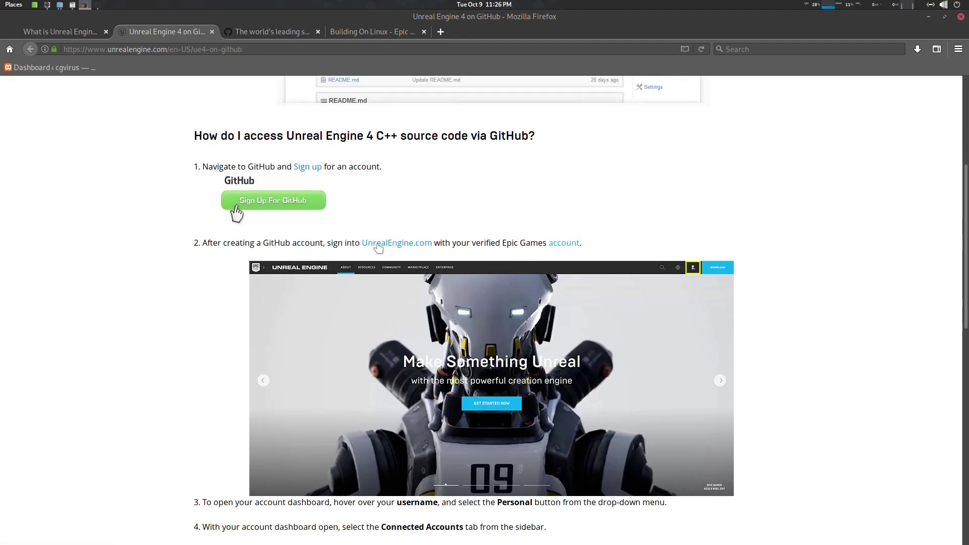
{"action": "scroll", "coordinate": [416, 249], "scroll_direction": "down", "scroll_amount": 5}
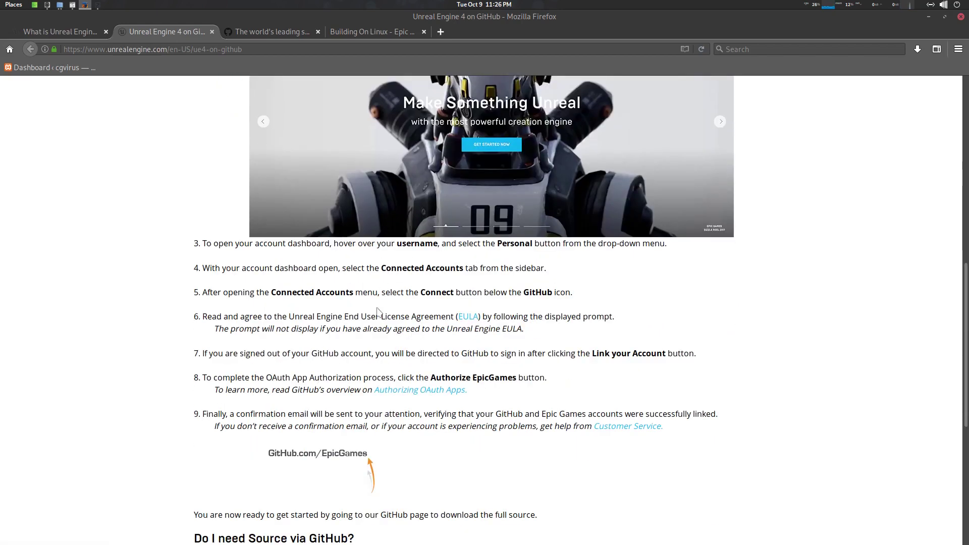
{"action": "scroll", "coordinate": [381, 348], "scroll_direction": "down", "scroll_amount": 3}
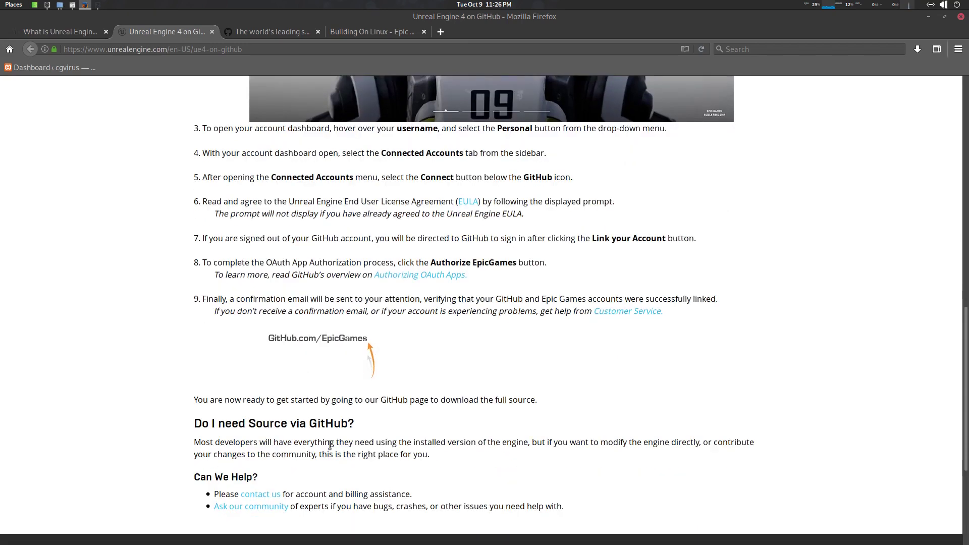
{"action": "scroll", "coordinate": [409, 348], "scroll_direction": "down", "scroll_amount": 1}
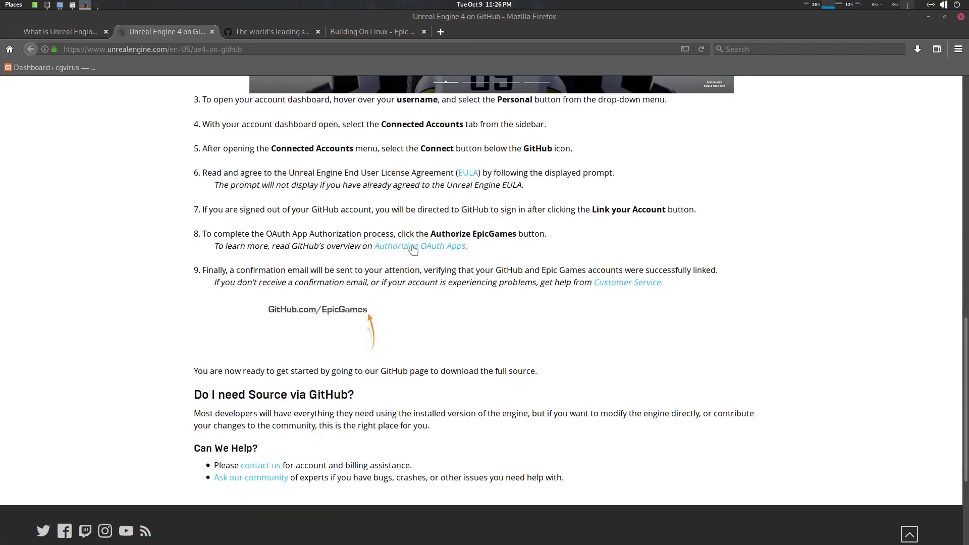
{"action": "left_click", "coordinate": [264, 38]}
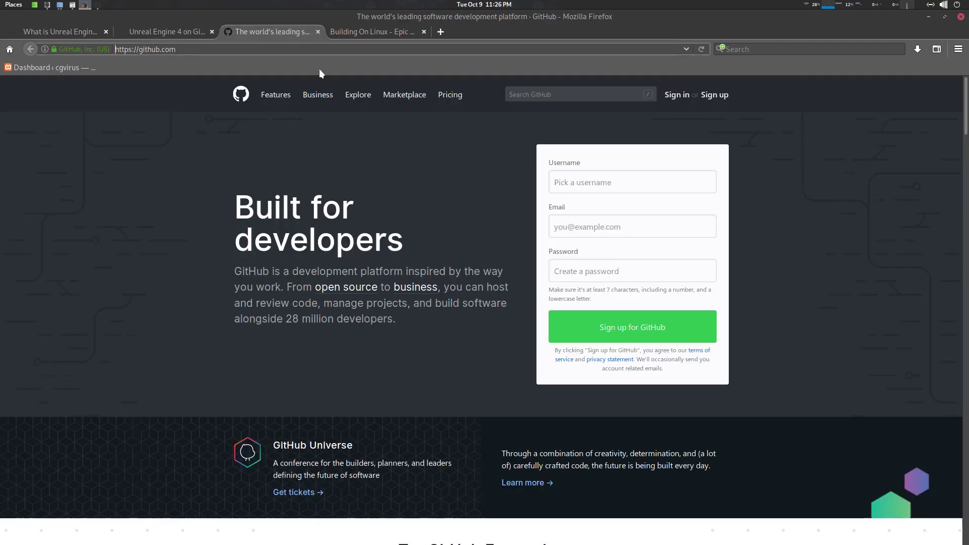
{"action": "left_click", "coordinate": [150, 33]}
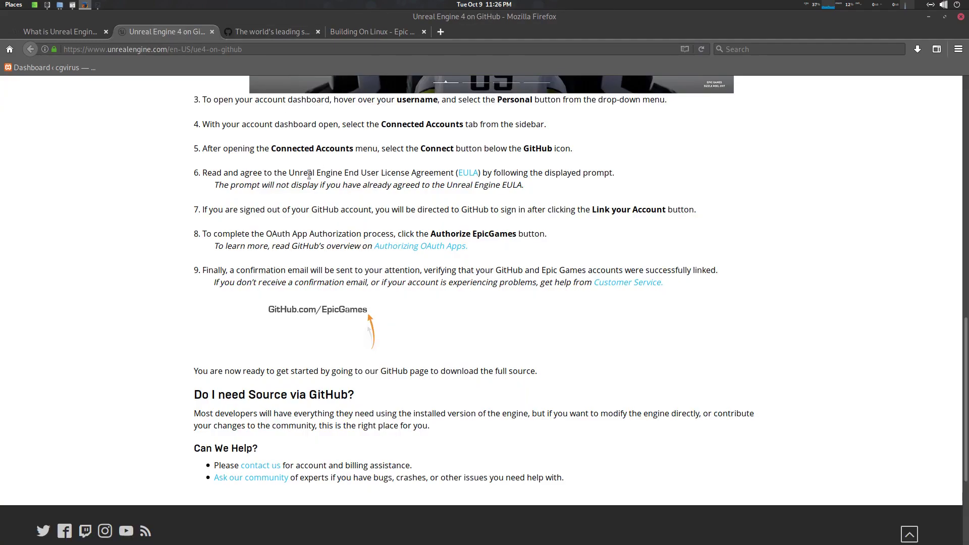
{"action": "scroll", "coordinate": [542, 318], "scroll_direction": "down", "scroll_amount": 3}
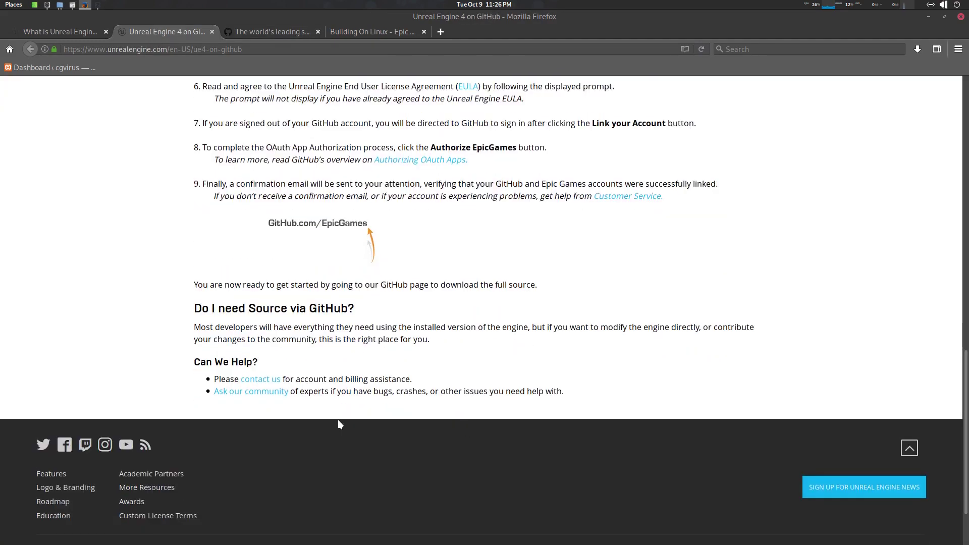
{"action": "scroll", "coordinate": [487, 321], "scroll_direction": "up", "scroll_amount": 5}
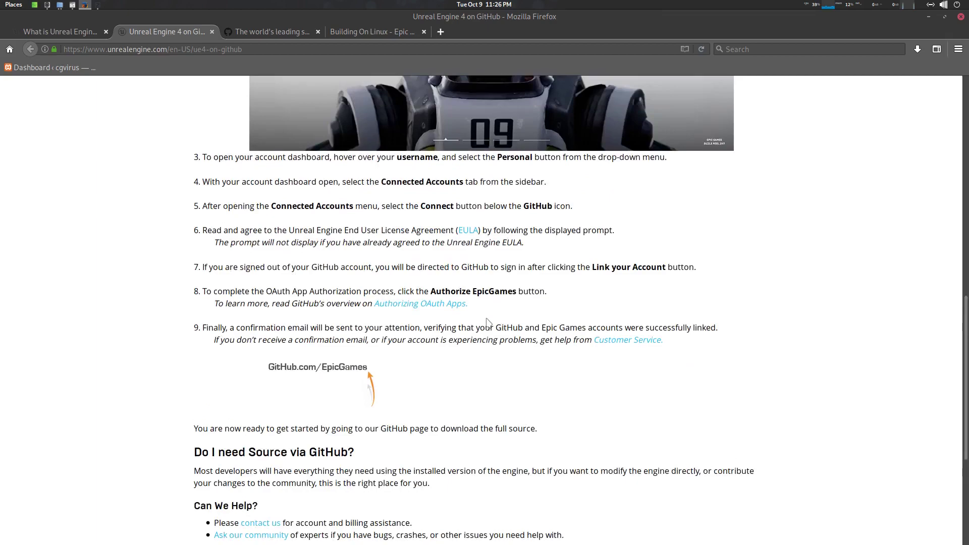
{"action": "scroll", "coordinate": [487, 321], "scroll_direction": "up", "scroll_amount": 18}
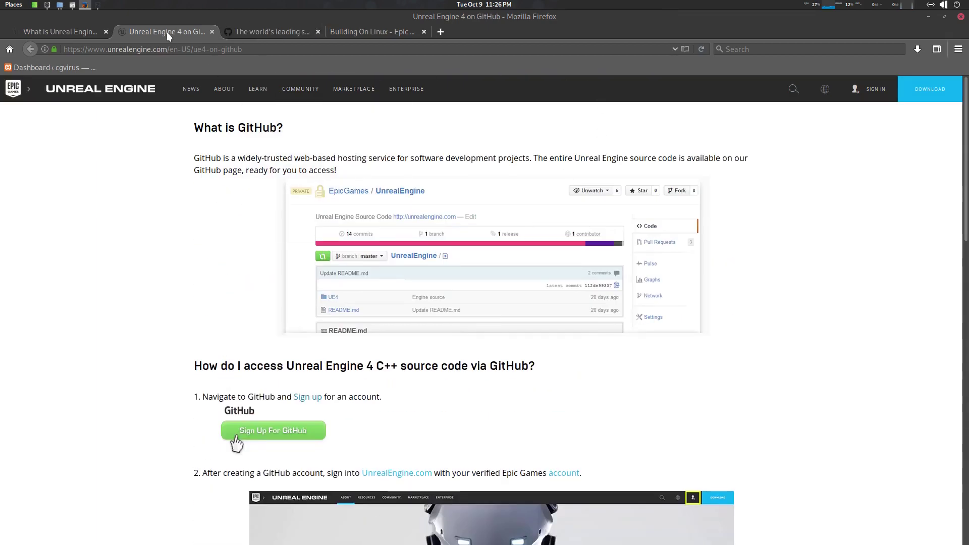
Bring up the Building On Linux wiki page and find its First Time Setup section with the git clone commands
{"action": "left_click", "coordinate": [275, 32]}
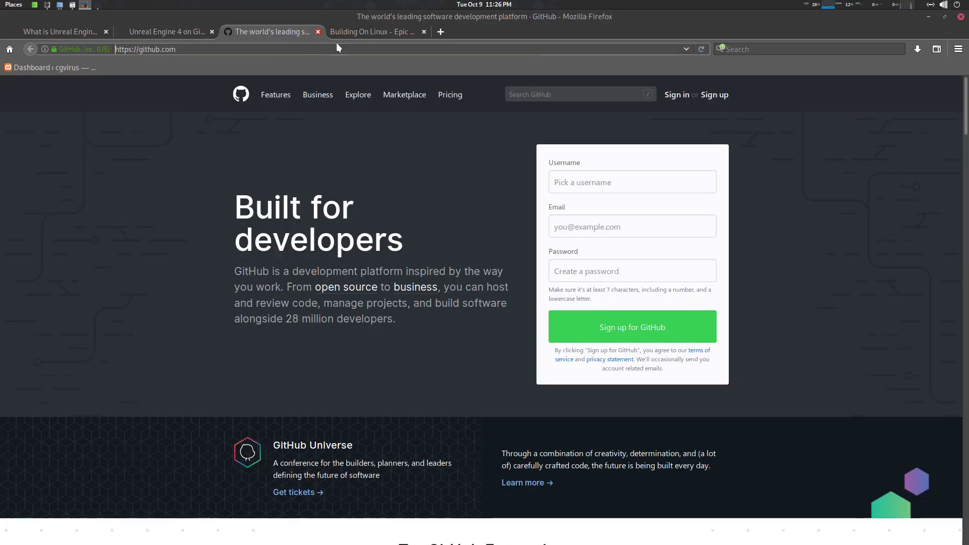
{"action": "left_click", "coordinate": [384, 33]}
{"action": "scroll", "coordinate": [166, 162], "scroll_direction": "up", "scroll_amount": 15}
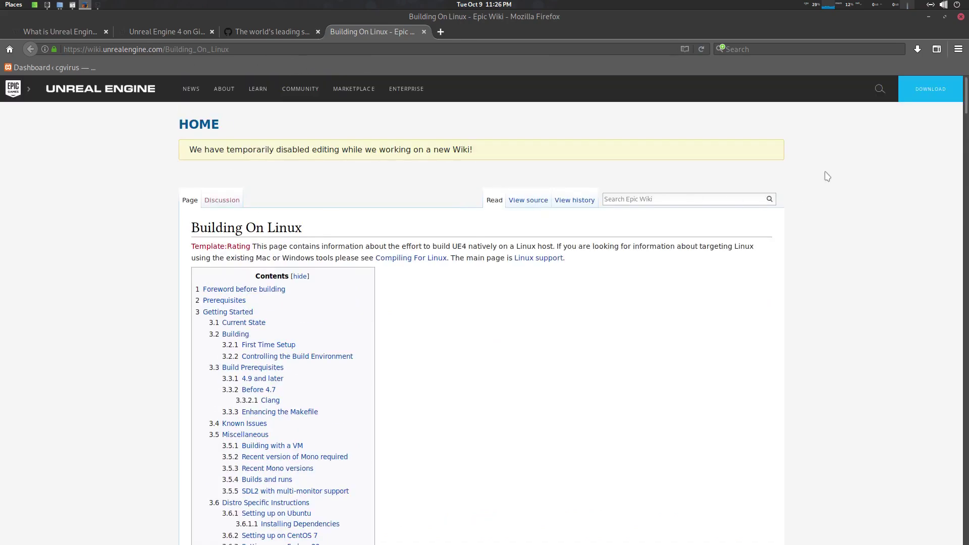
{"action": "left_click_drag", "start_coordinate": [965, 98], "coordinate": [965, 184]}
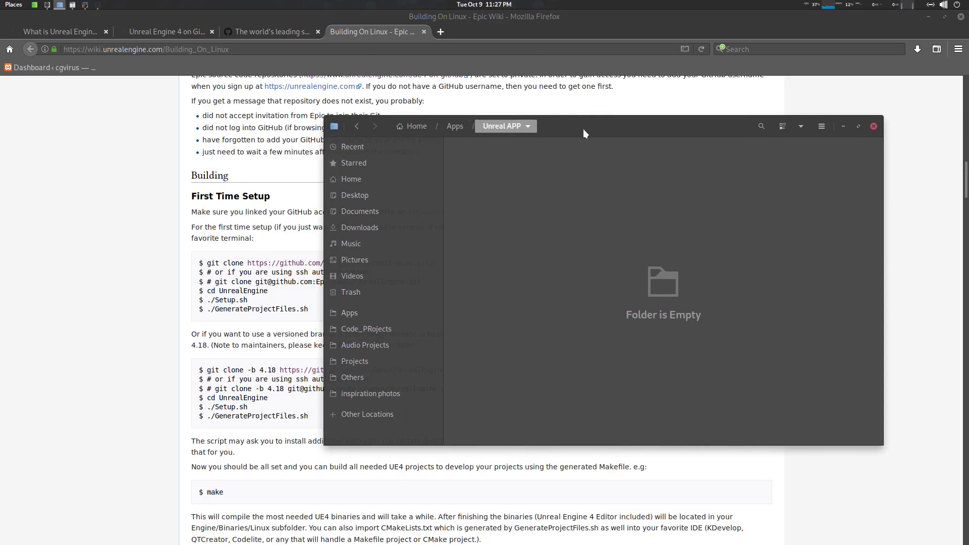
Open a new terminal window over the Unreal APP folder and hide the folder's window
{"action": "left_click_drag", "start_coordinate": [584, 130], "coordinate": [564, 132]}
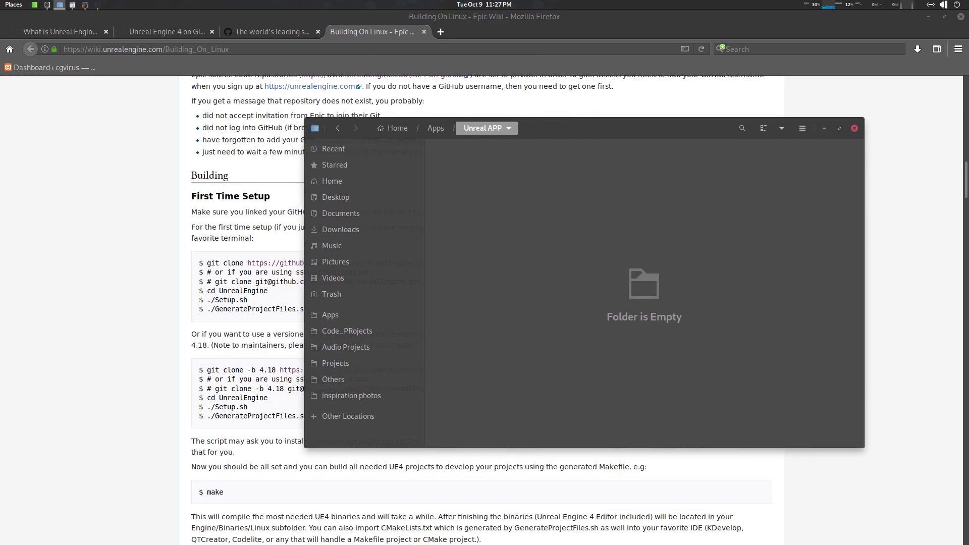
{"action": "key", "text": "ctrl+alt+t"}
{"action": "left_click_drag", "start_coordinate": [381, 203], "coordinate": [261, 197]}
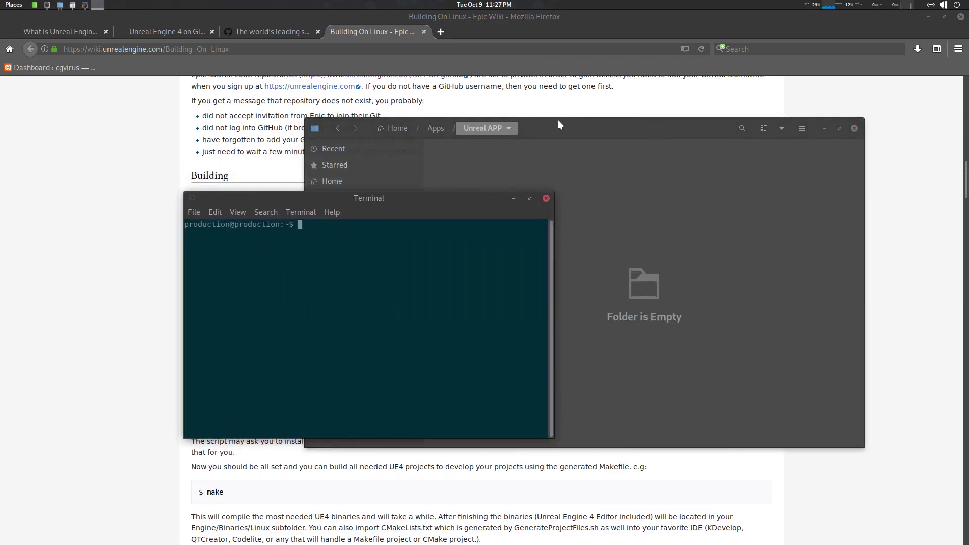
{"action": "key", "text": "super+h"}
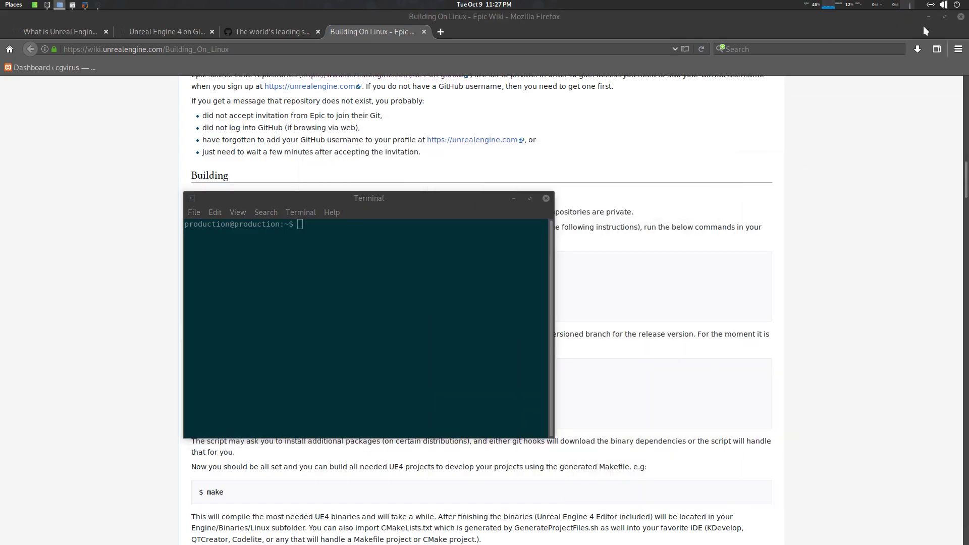
Minimize the browser and show the unreal tut notes from their first line, with the terminal window in front
{"action": "left_click", "coordinate": [926, 19]}
{"action": "left_click", "coordinate": [927, 16]}
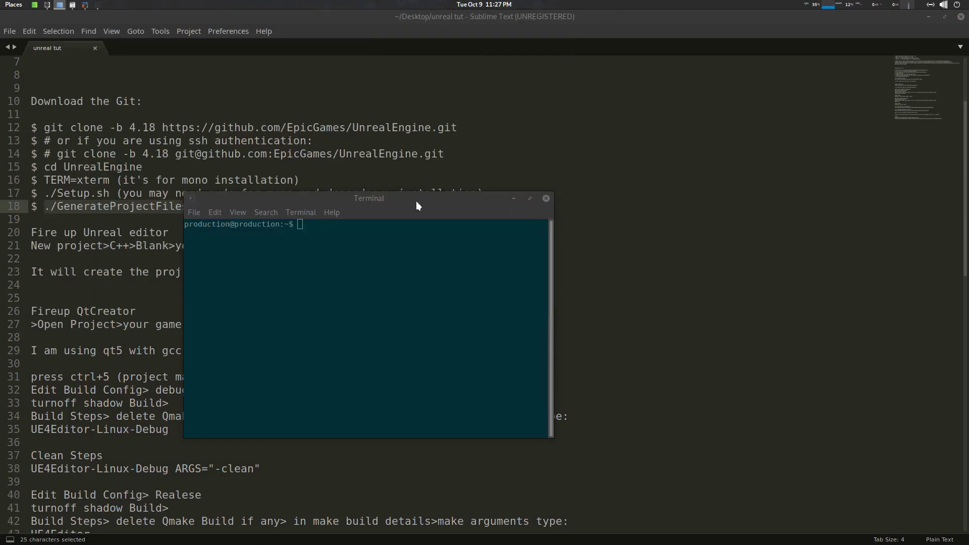
{"action": "left_click_drag", "start_coordinate": [415, 200], "coordinate": [636, 179]}
{"action": "left_click", "coordinate": [173, 114]}
{"action": "scroll", "coordinate": [174, 124], "scroll_direction": "up", "scroll_amount": 3}
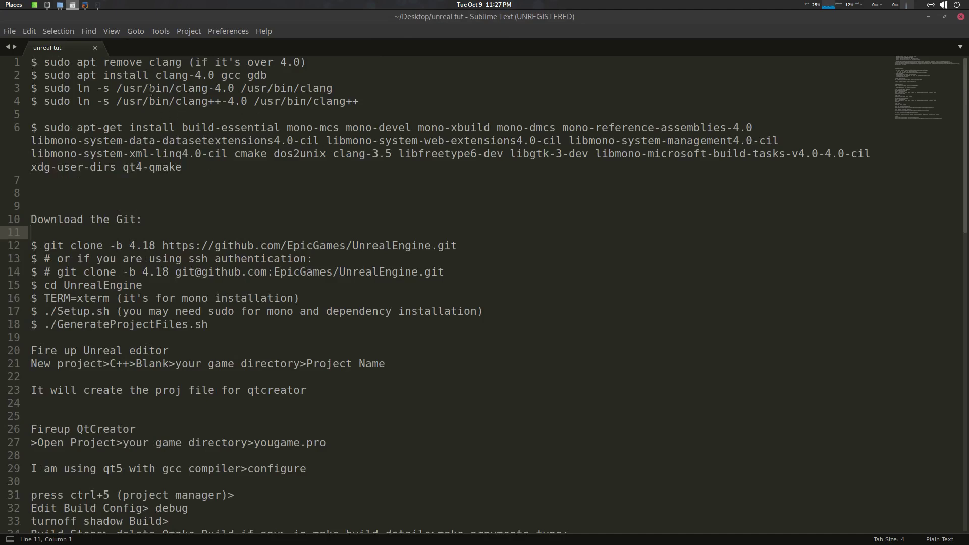
{"action": "left_click", "coordinate": [96, 5]}
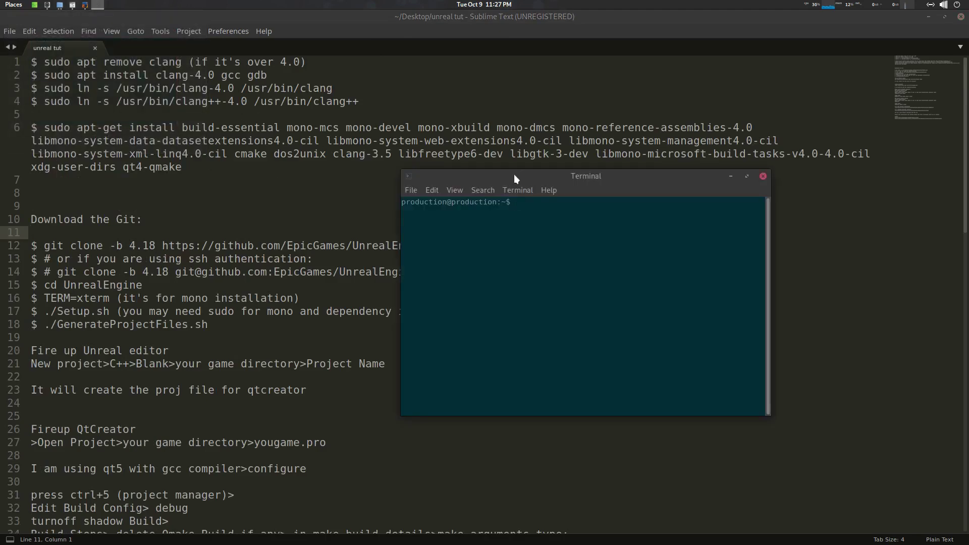
{"action": "left_click_drag", "start_coordinate": [515, 177], "coordinate": [565, 168]}
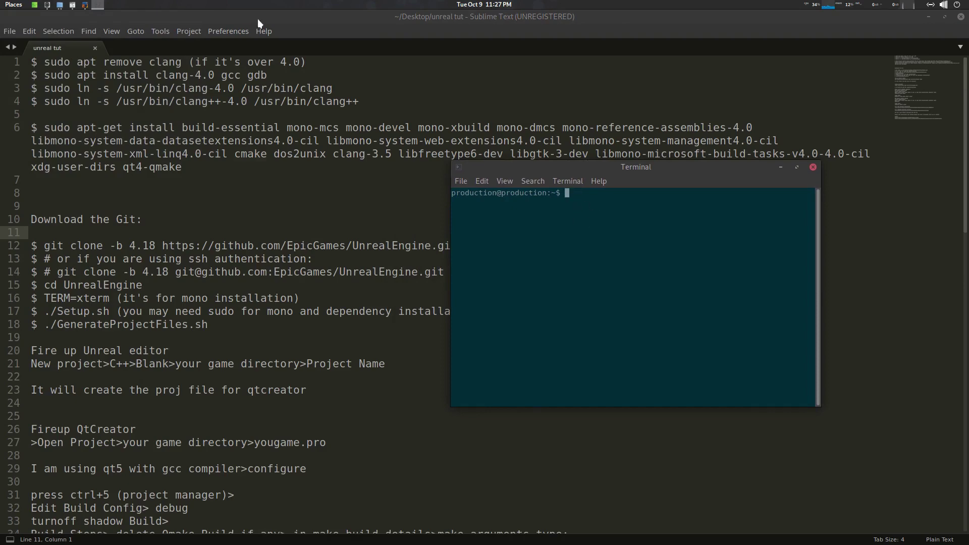
Tile the unreal tut notes on the left half of the screen and the terminal on the right half
{"action": "left_click", "coordinate": [277, 17]}
{"action": "double_click", "coordinate": [276, 16]}
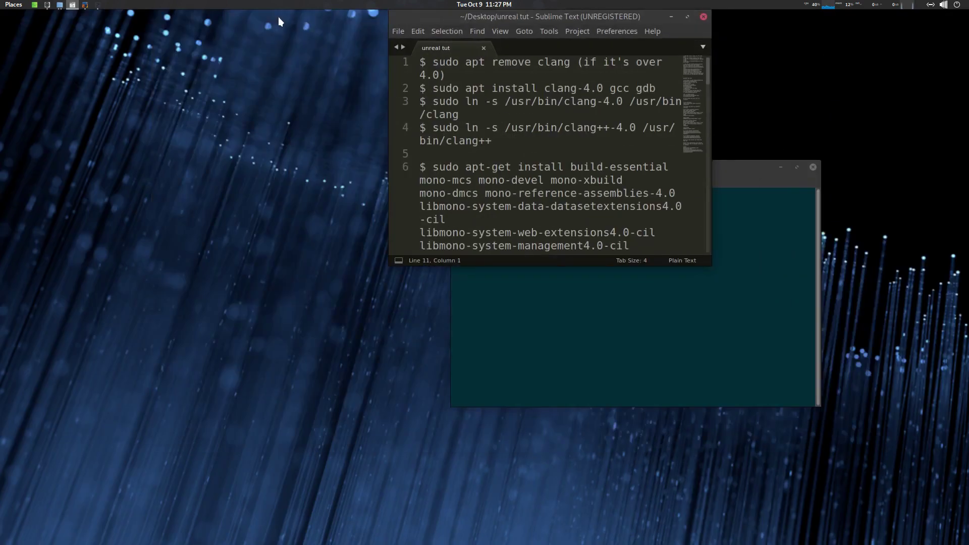
{"action": "left_click_drag", "start_coordinate": [515, 21], "coordinate": [141, 22]}
{"action": "key", "text": "super+Left"}
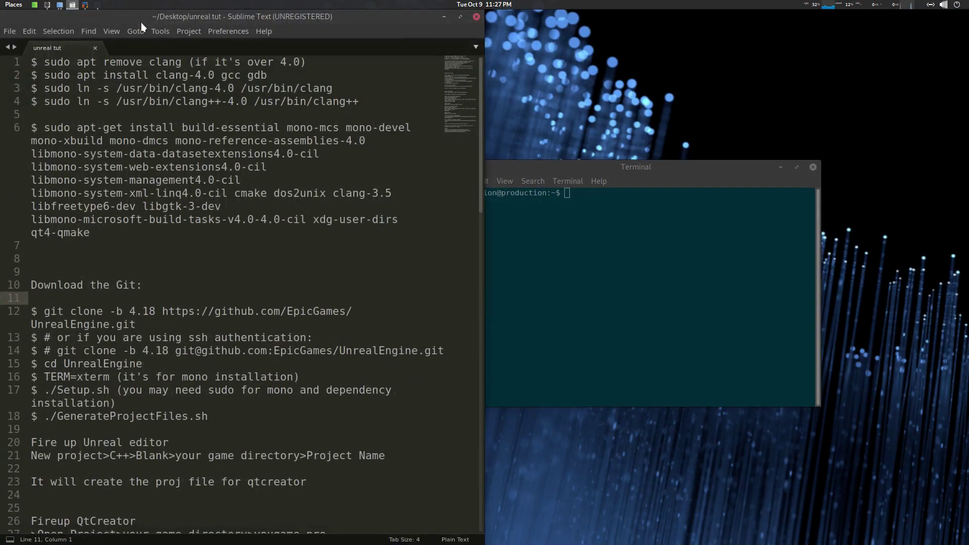
{"action": "left_click", "coordinate": [568, 177]}
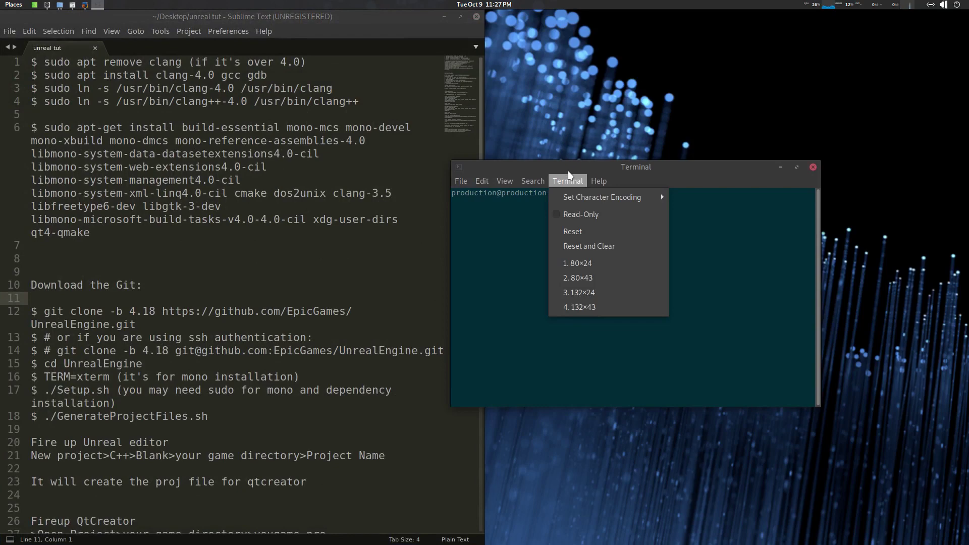
{"action": "left_click", "coordinate": [578, 158]}
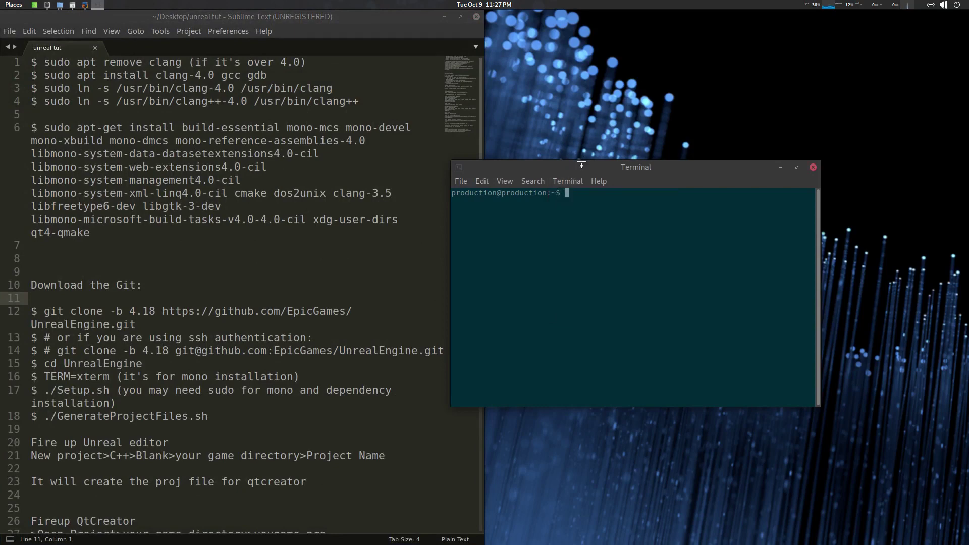
{"action": "key", "text": "super+Right"}
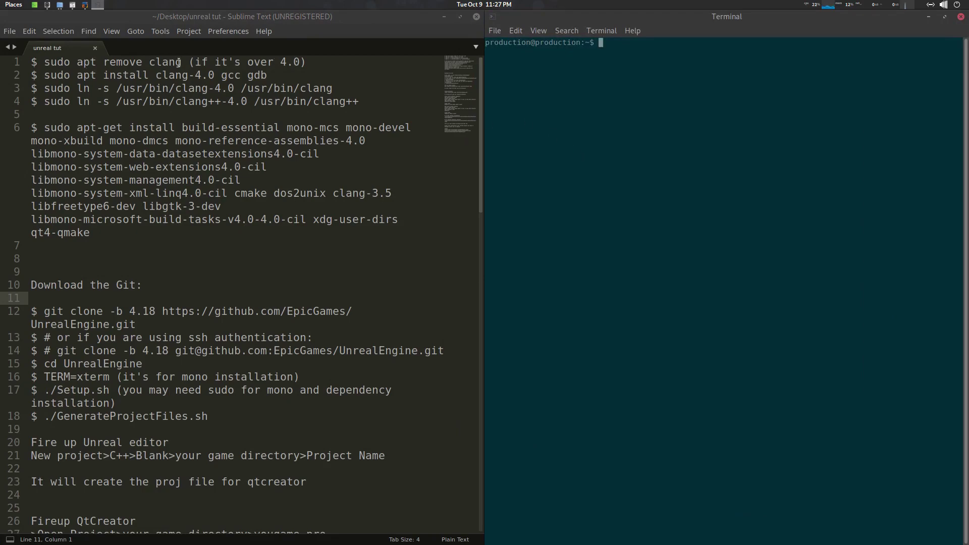
Switch focus to the unreal tut notes window and enlarge its text
{"action": "key", "text": "super"}
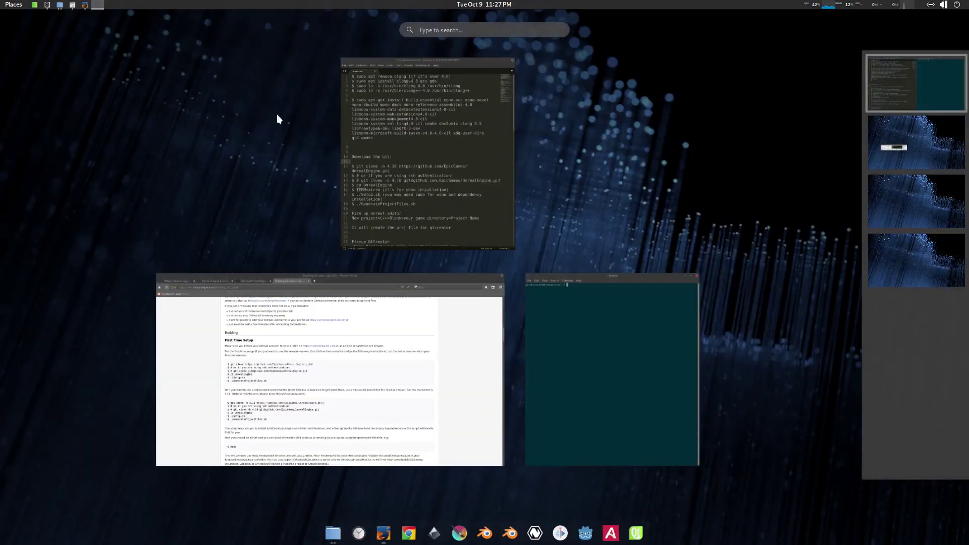
{"action": "left_click", "coordinate": [432, 125]}
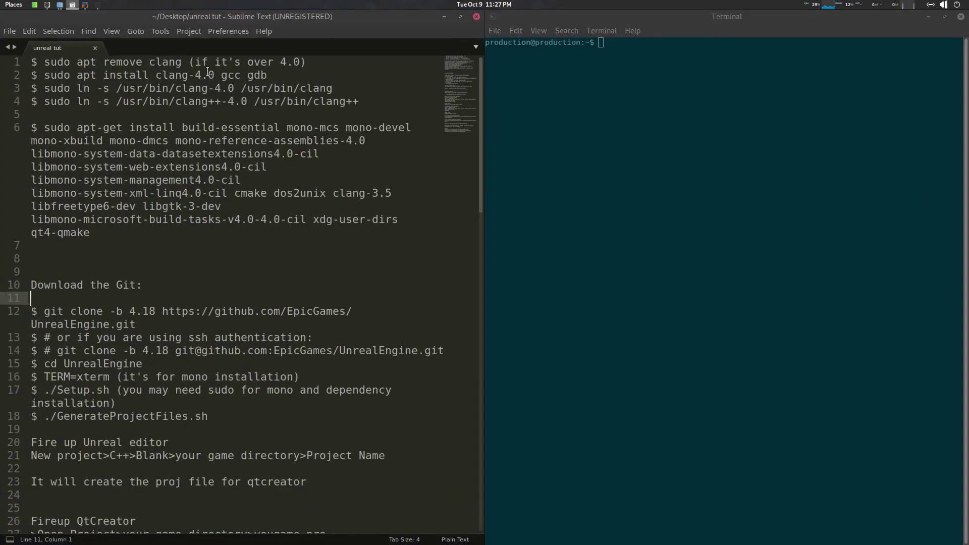
{"action": "scroll", "coordinate": [207, 71], "scroll_direction": "up", "scroll_amount": 4, "text": "ctrl"}
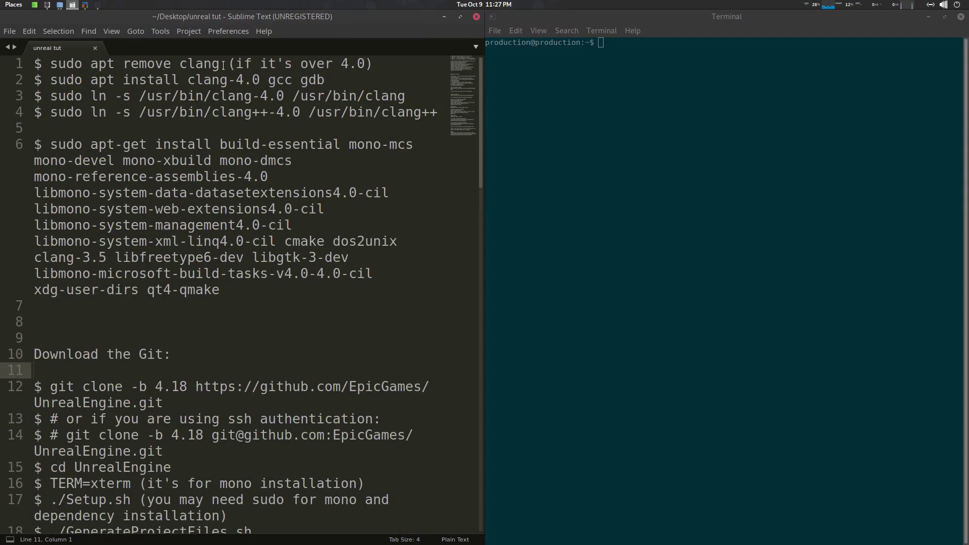
Reduce the notes' text size slightly and review the clang removal command with its version condition on line 1
{"action": "left_click", "coordinate": [627, 72]}
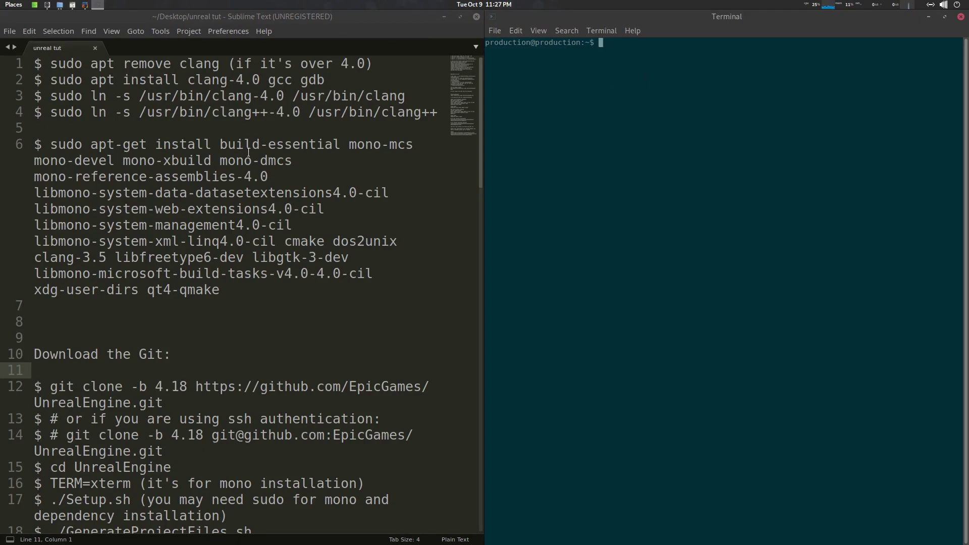
{"action": "scroll", "coordinate": [244, 150], "scroll_direction": "down", "scroll_amount": 1, "text": "ctrl"}
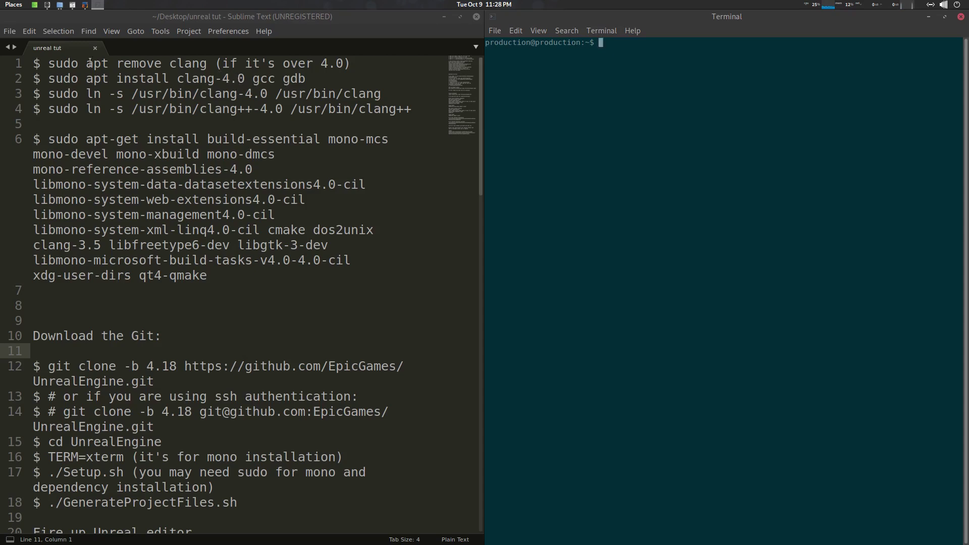
{"action": "double_click", "coordinate": [188, 64]}
{"action": "left_click", "coordinate": [216, 64]}
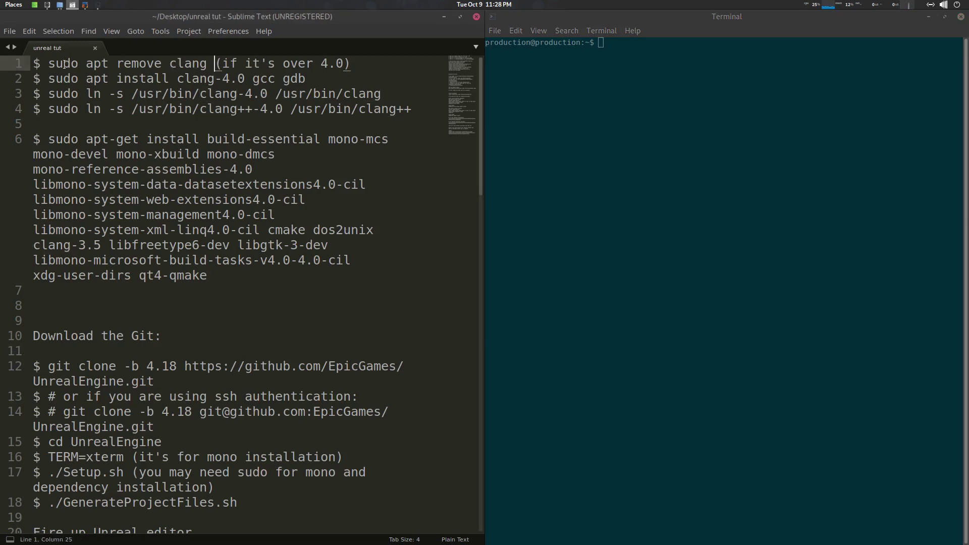
{"action": "left_click_drag", "start_coordinate": [185, 64], "coordinate": [252, 63]}
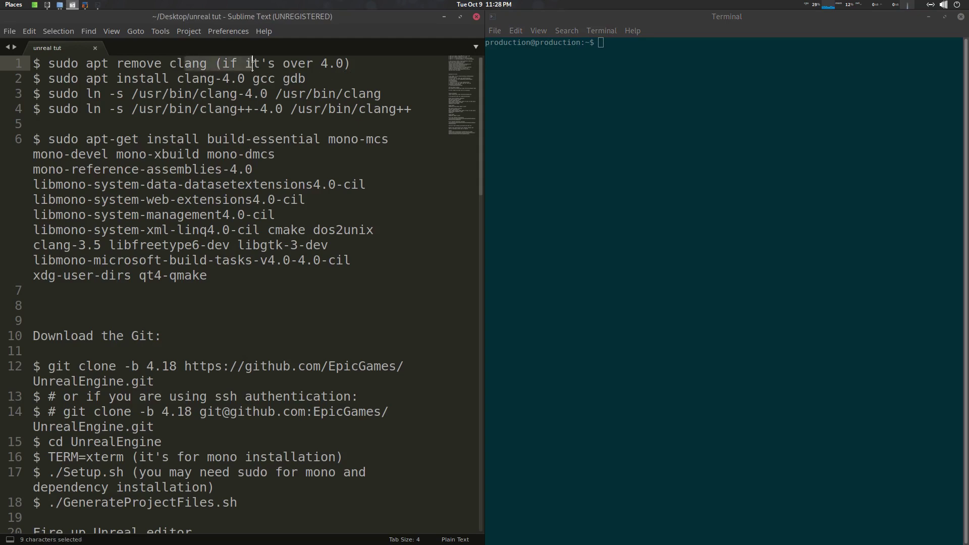
{"action": "left_click", "coordinate": [212, 64]}
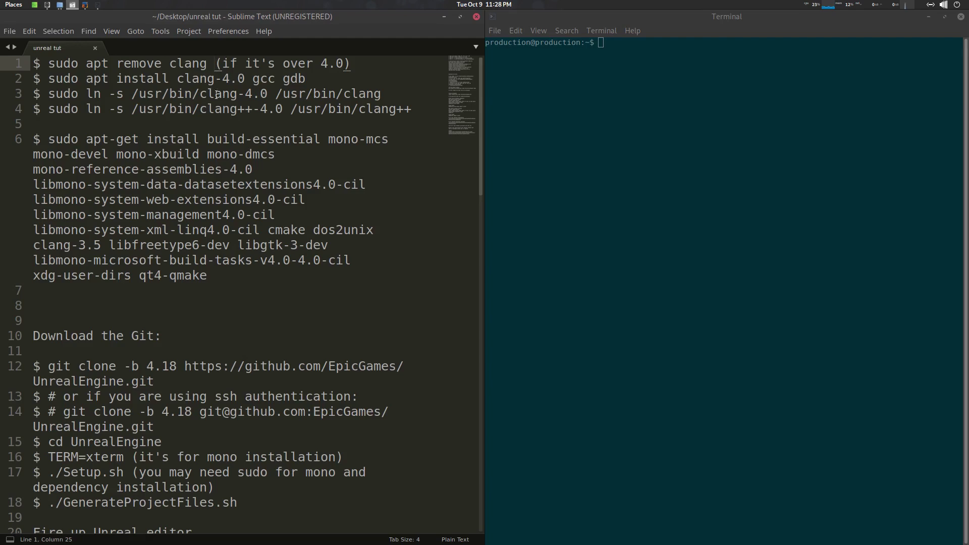
{"action": "key", "text": "Left"}
{"action": "key", "text": "Left"}
Review the notes' install command for clang-4.0, gcc and gdb and the two symbolic-link commands for clang and clang++
{"action": "left_click", "coordinate": [205, 80]}
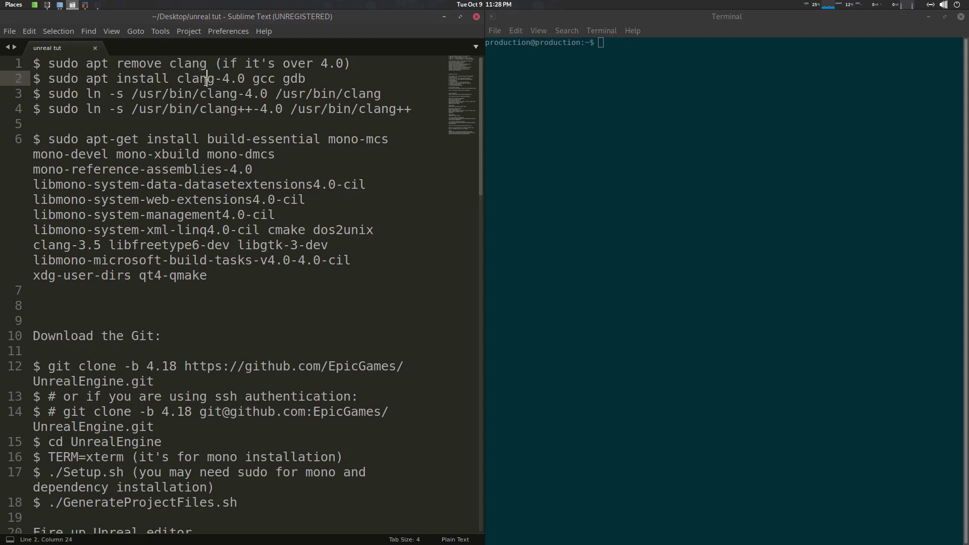
{"action": "left_click_drag", "start_coordinate": [194, 79], "coordinate": [251, 79]}
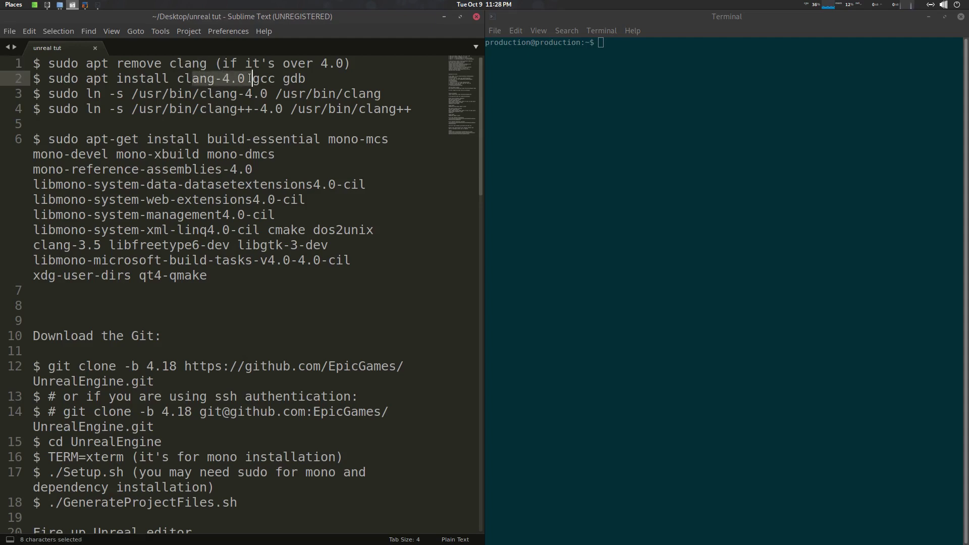
{"action": "double_click", "coordinate": [262, 79]}
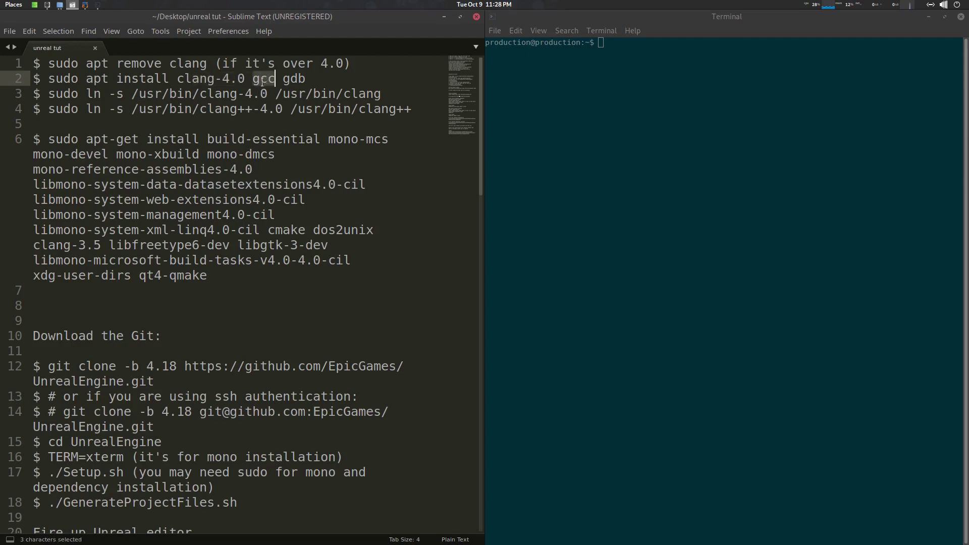
{"action": "double_click", "coordinate": [296, 80]}
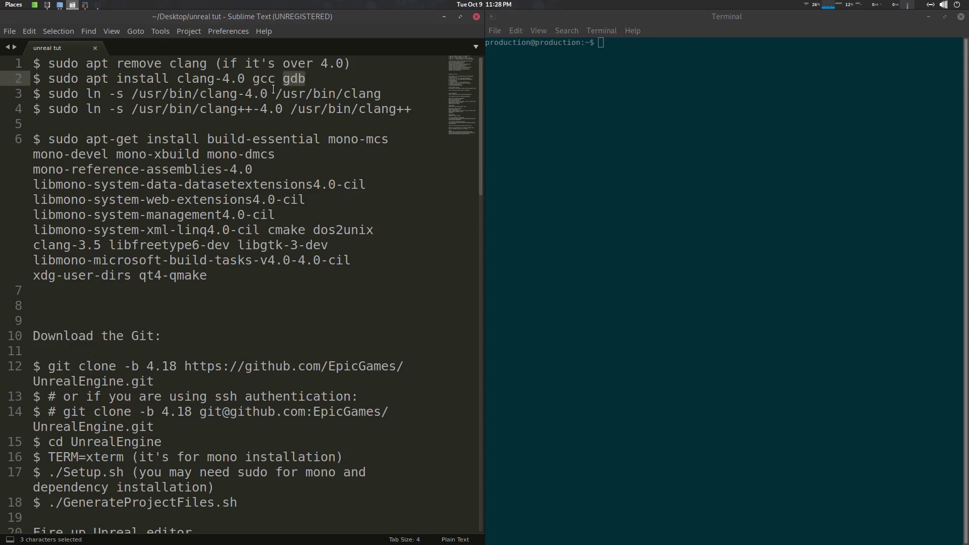
{"action": "left_click", "coordinate": [209, 94]}
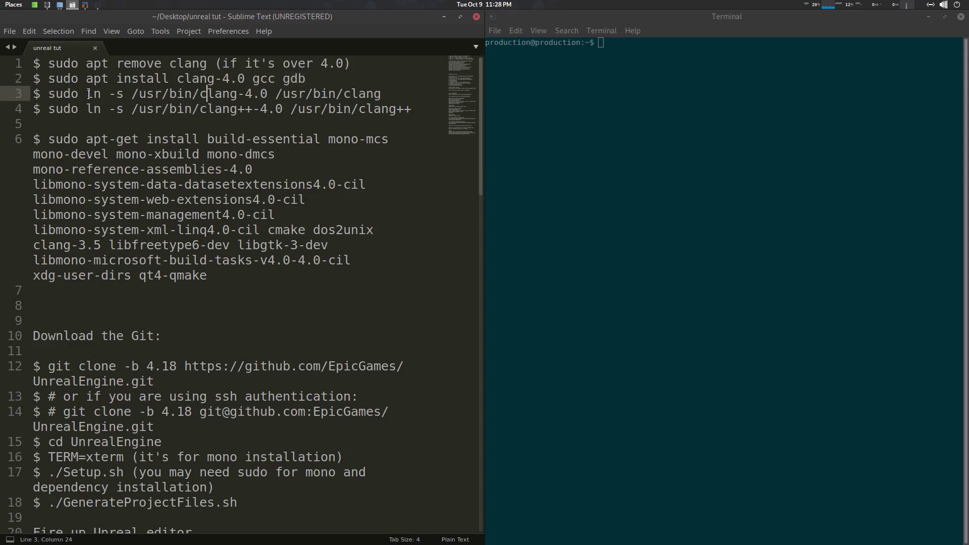
{"action": "left_click_drag", "start_coordinate": [89, 95], "coordinate": [385, 94]}
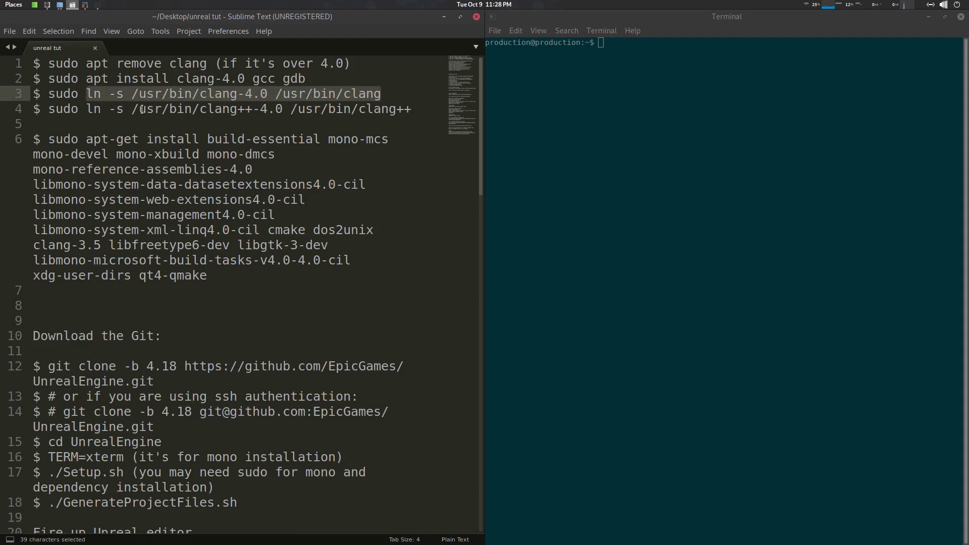
{"action": "left_click_drag", "start_coordinate": [222, 108], "coordinate": [432, 110]}
{"action": "left_click", "coordinate": [408, 109]}
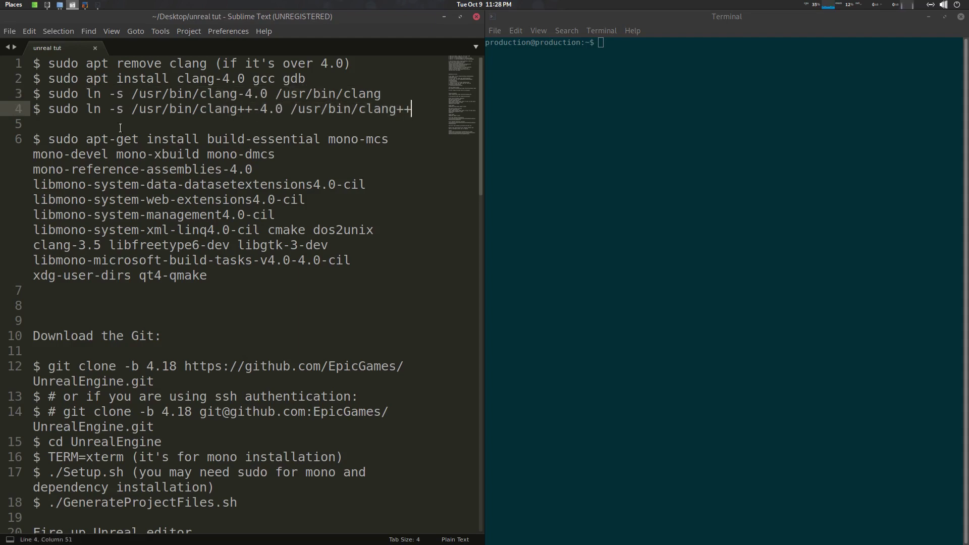
Review the full apt-get install command for the build-essential, mono and other dependency packages on line 6
{"action": "left_click", "coordinate": [633, 111]}
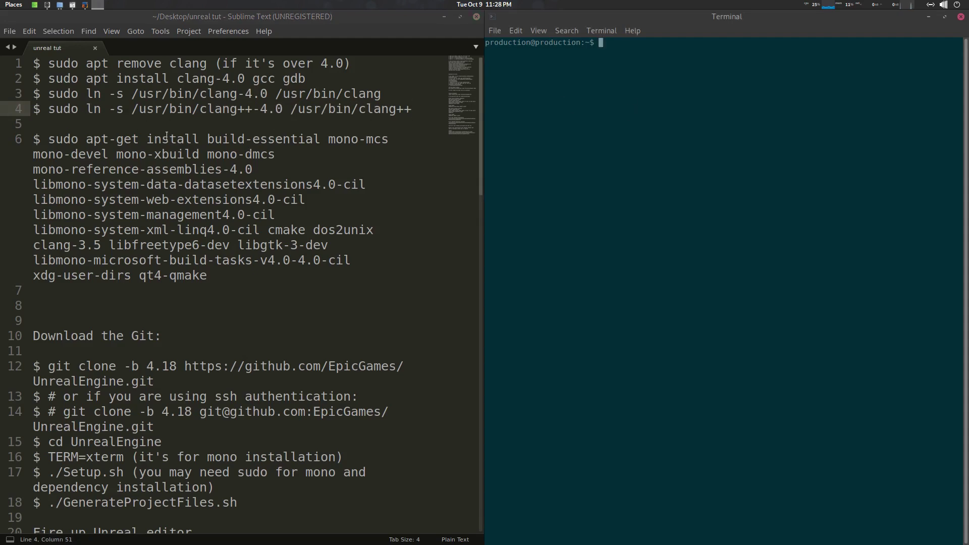
{"action": "scroll", "coordinate": [116, 151], "scroll_direction": "down", "scroll_amount": 1}
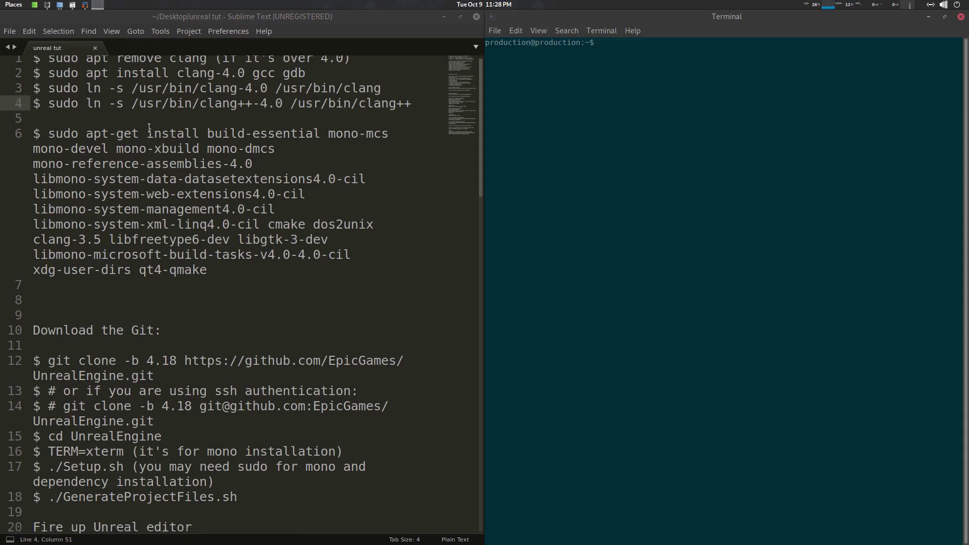
{"action": "scroll", "coordinate": [170, 145], "scroll_direction": "up", "scroll_amount": 1}
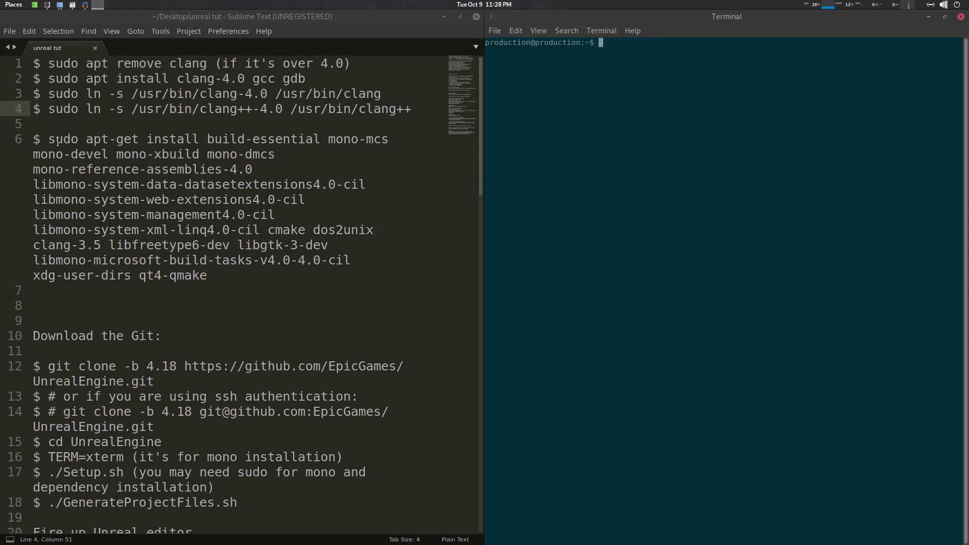
{"action": "left_click_drag", "start_coordinate": [48, 139], "coordinate": [227, 271]}
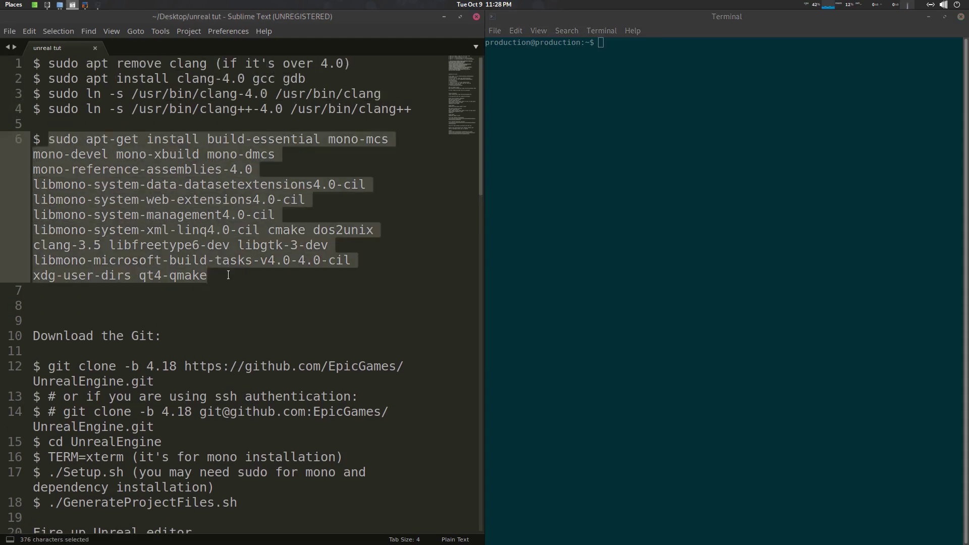
{"action": "left_click", "coordinate": [247, 272]}
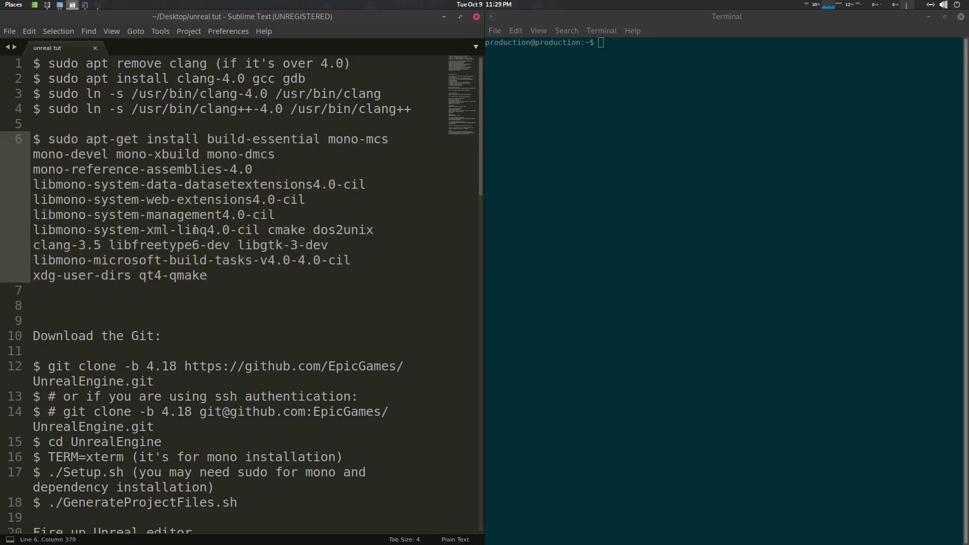
Copy the Unreal APP folder's path and change the terminal's working directory to "/home/production/Apps/Unreal APP"
{"action": "scroll", "coordinate": [197, 230], "scroll_direction": "down", "scroll_amount": 4}
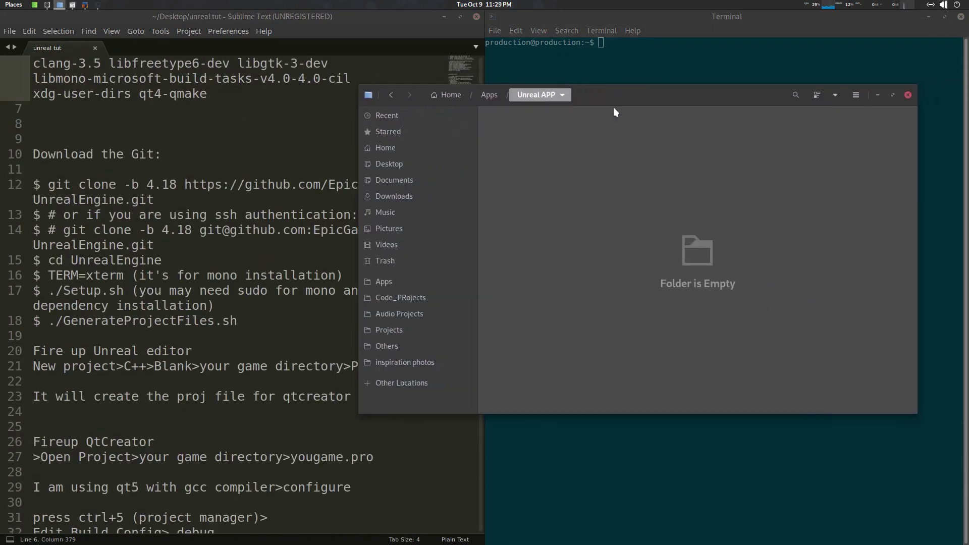
{"action": "left_click", "coordinate": [584, 99]}
{"action": "key", "text": "ctrl+c"}
{"action": "key", "text": "Escape"}
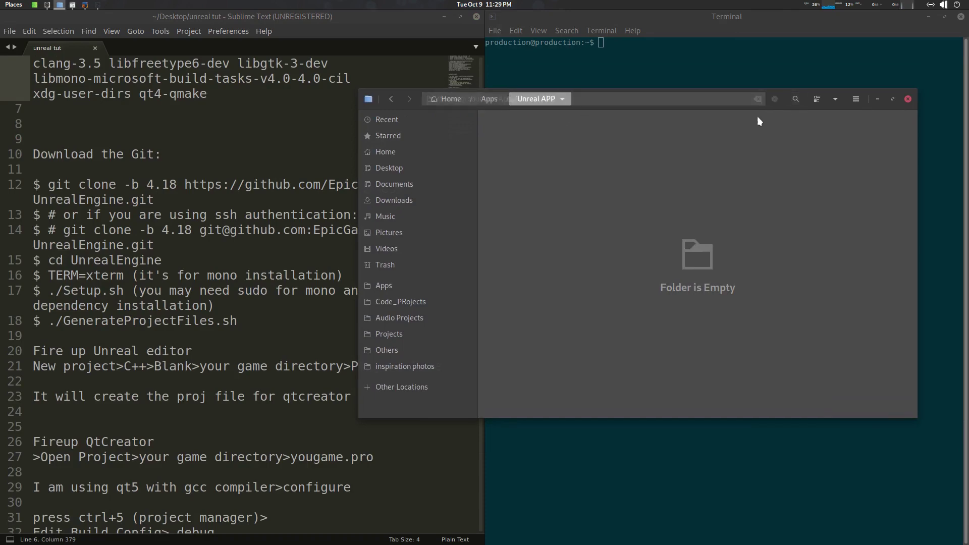
{"action": "key", "text": "ctrl+w"}
{"action": "type", "text": "cd "}
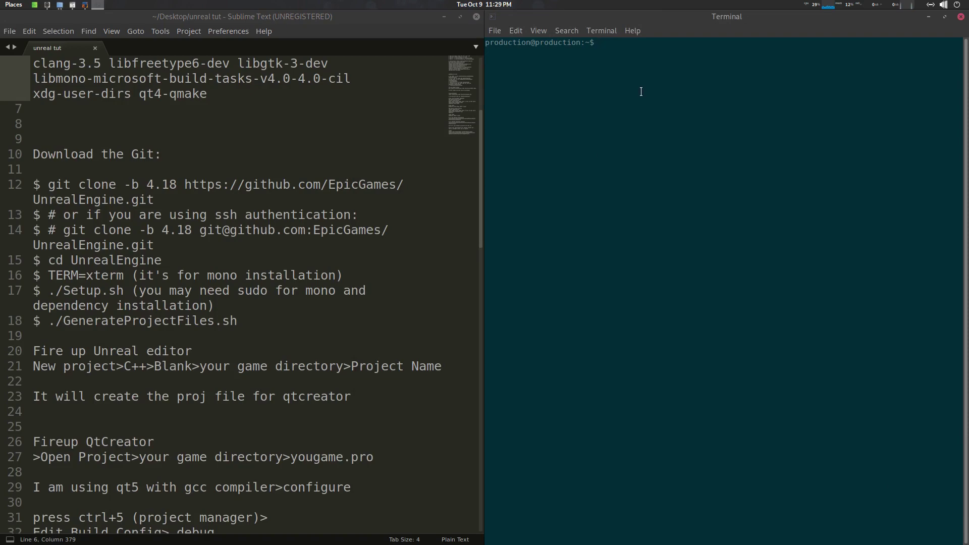
{"action": "type", "text": "\""}
{"action": "key", "text": "ctrl+shift+v"}
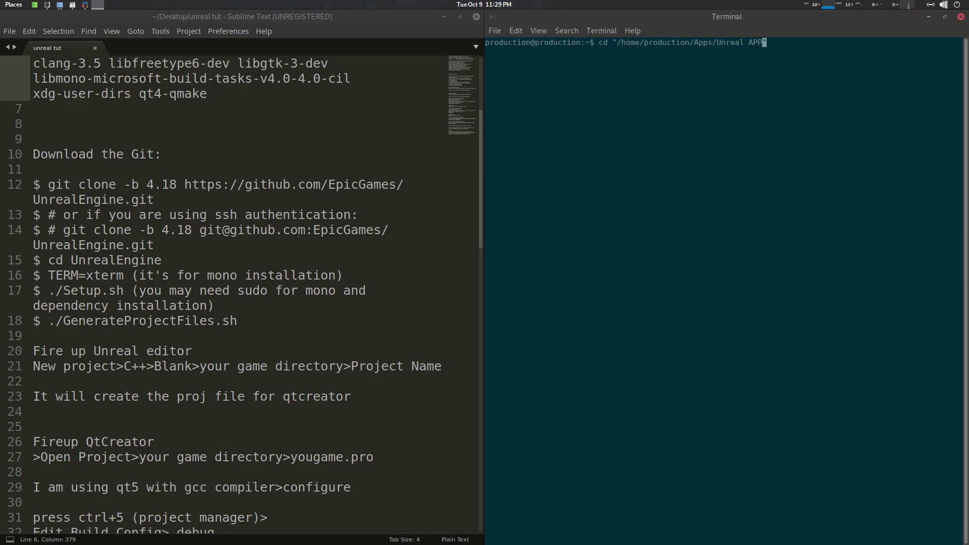
{"action": "key", "text": "Return"}
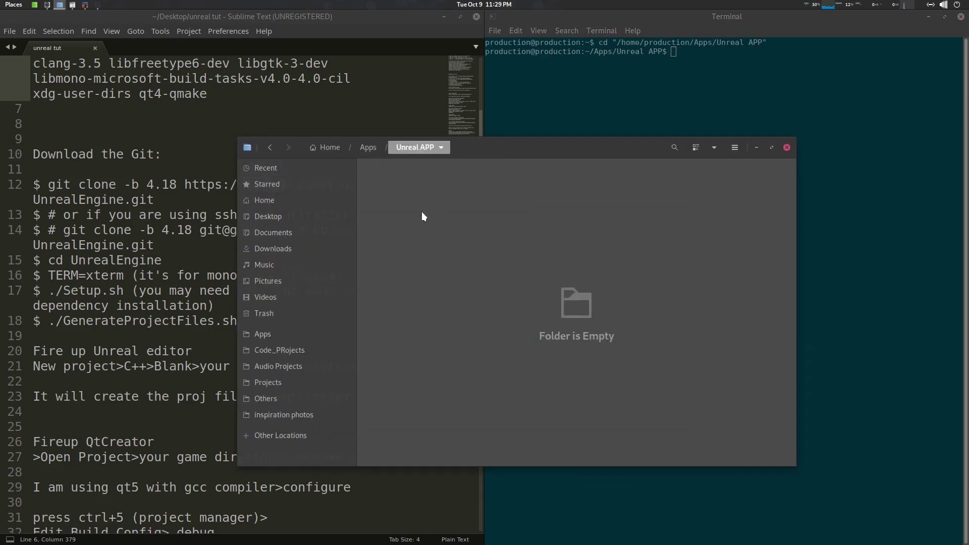
Move the Unreal APP folder window out of the way and examine the branch number in the notes' git clone command
{"action": "left_click_drag", "start_coordinate": [503, 160], "coordinate": [968, 146]}
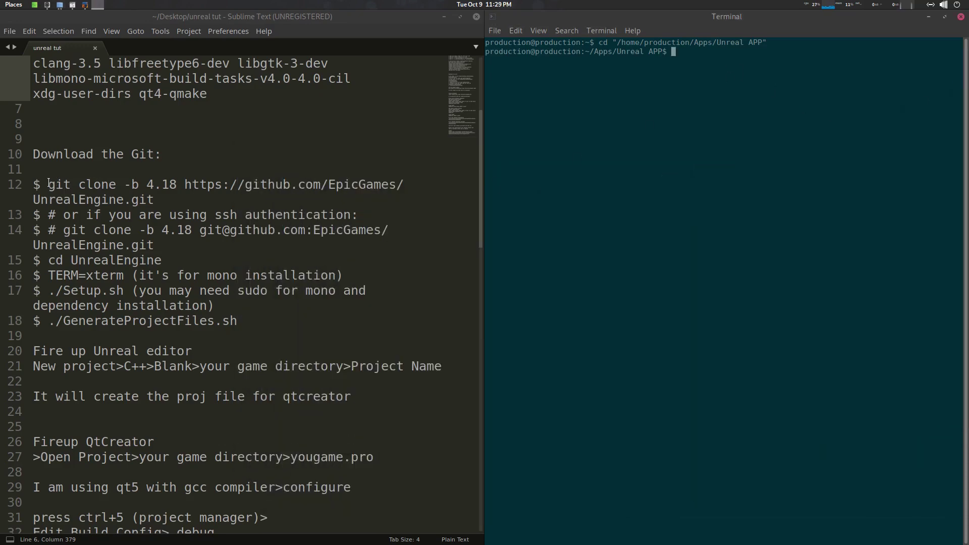
{"action": "mouse_move", "coordinate": [48, 185]}
{"action": "left_mouse_down"}
{"action": "mouse_move", "coordinate": [209, 204]}
{"action": "mouse_move", "coordinate": [178, 184]}
{"action": "mouse_move", "coordinate": [147, 183]}
{"action": "left_mouse_up"}
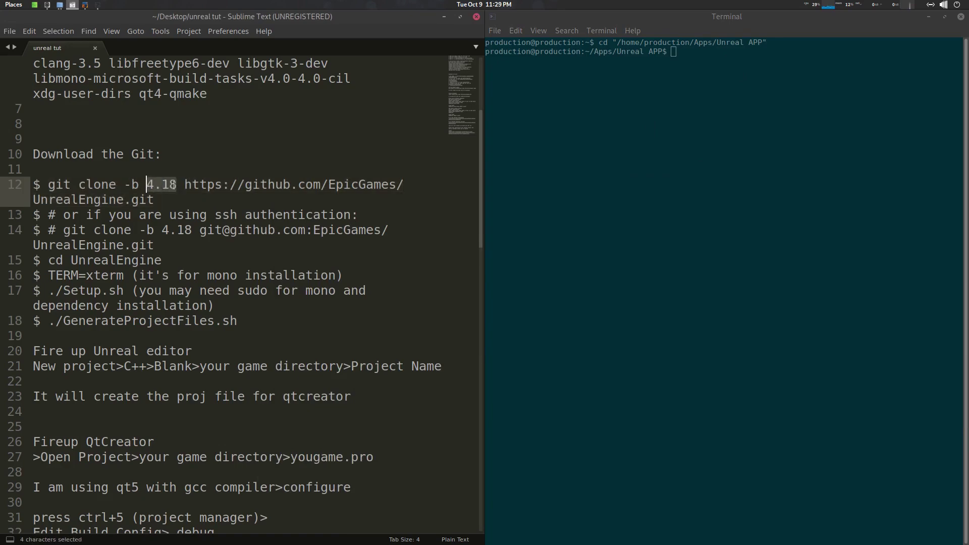
{"action": "left_click", "coordinate": [172, 184]}
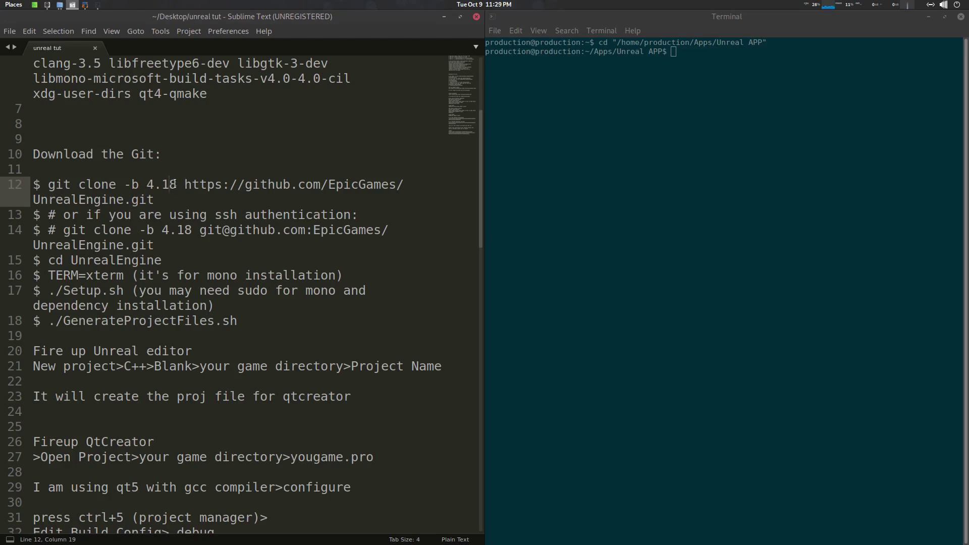
{"action": "key", "text": "shift+Right"}
{"action": "double_click", "coordinate": [172, 185]}
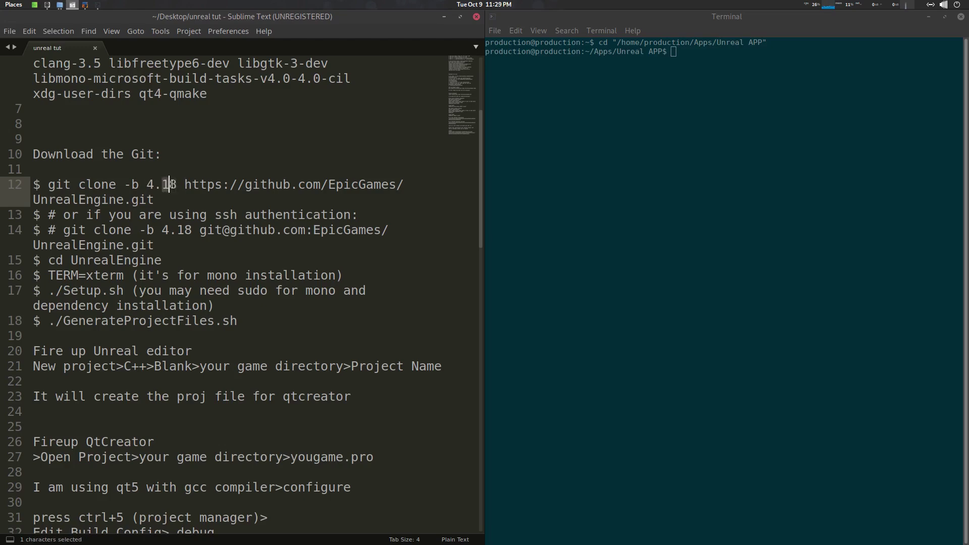
Switch to Firefox, examine the First Time Setup clone commands on the Building On Linux wiki page, and minimize the browser
{"action": "left_click", "coordinate": [85, 5]}
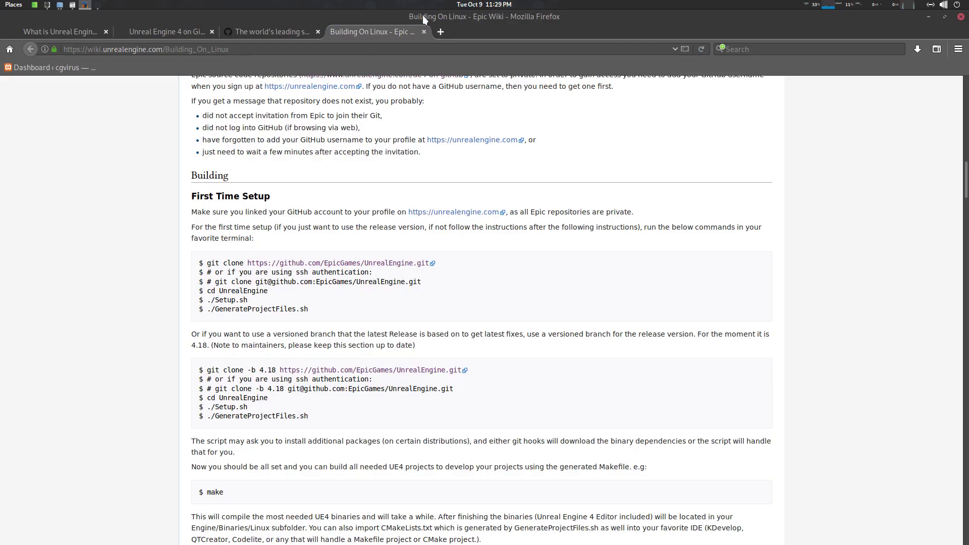
{"action": "scroll", "coordinate": [368, 198], "scroll_direction": "down", "scroll_amount": 3}
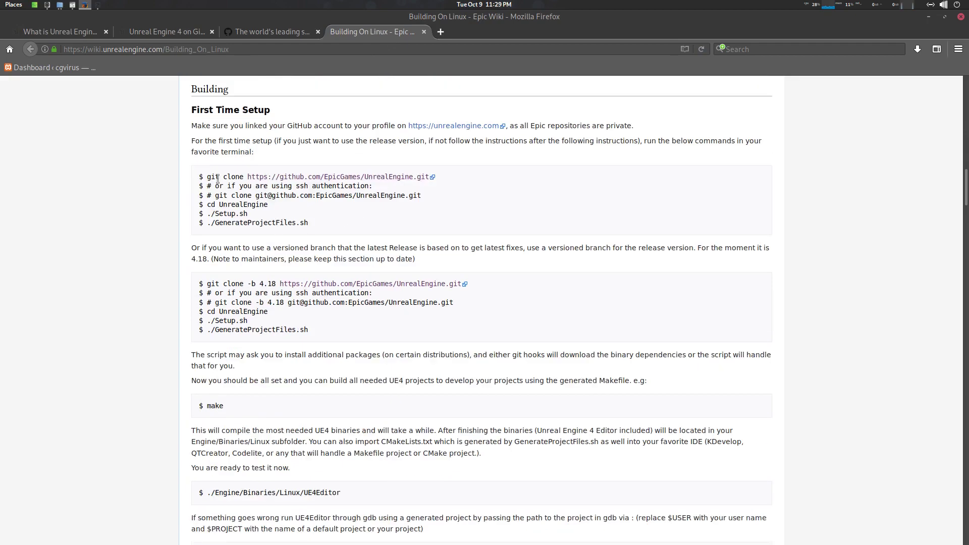
{"action": "left_click_drag", "start_coordinate": [219, 177], "coordinate": [267, 223]}
{"action": "left_click", "coordinate": [302, 246]}
{"action": "left_click", "coordinate": [932, 15]}
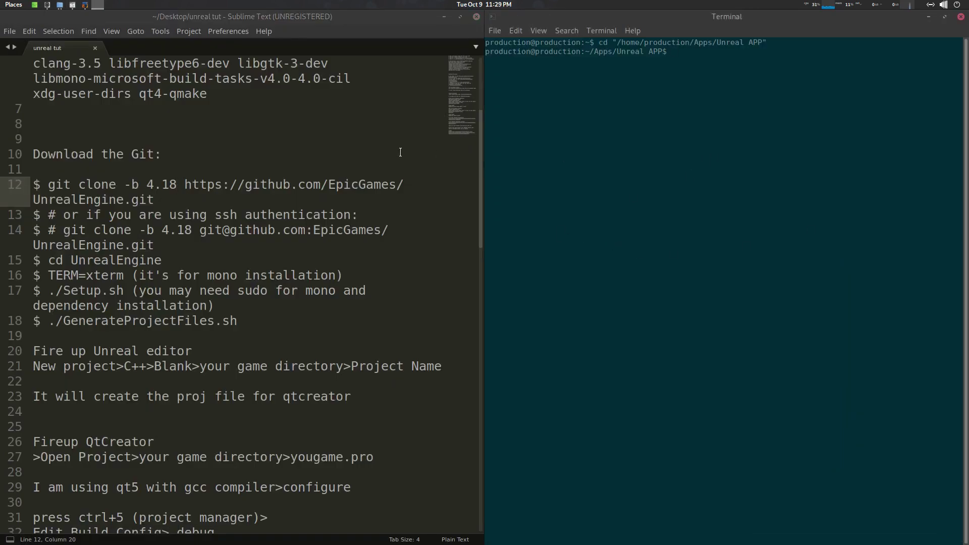
{"action": "scroll", "coordinate": [103, 196], "scroll_direction": "down", "scroll_amount": 1}
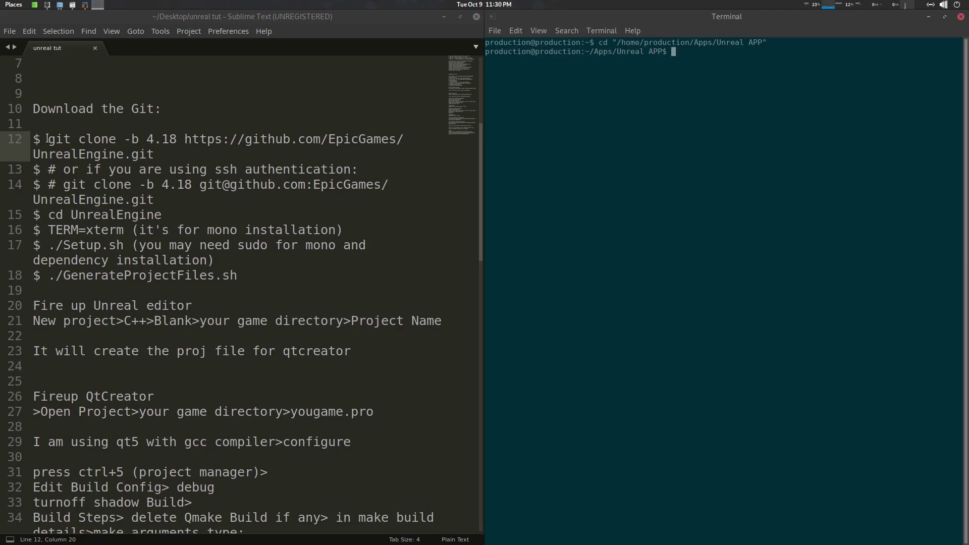
{"action": "left_click_drag", "start_coordinate": [48, 139], "coordinate": [185, 158]}
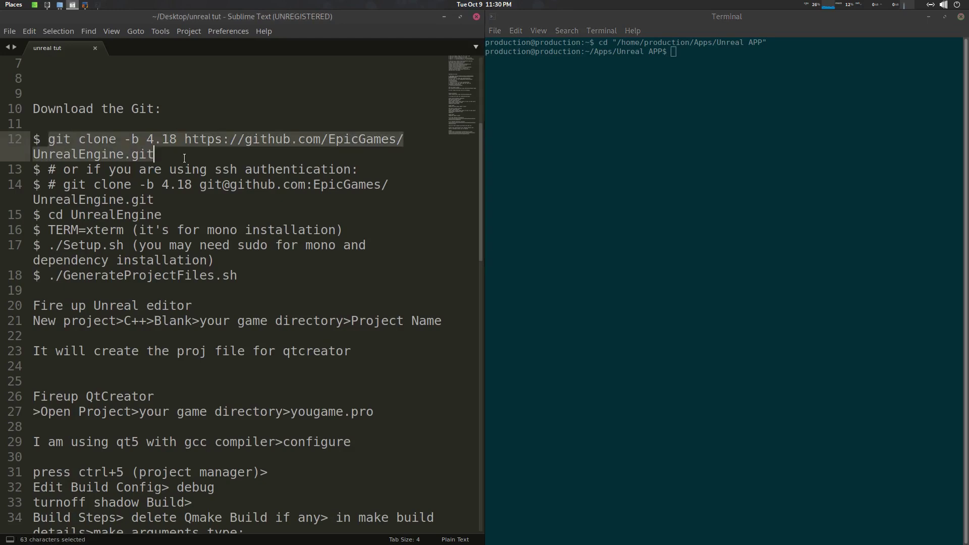
{"action": "key", "text": "ctrl+c"}
{"action": "left_click", "coordinate": [753, 124]}
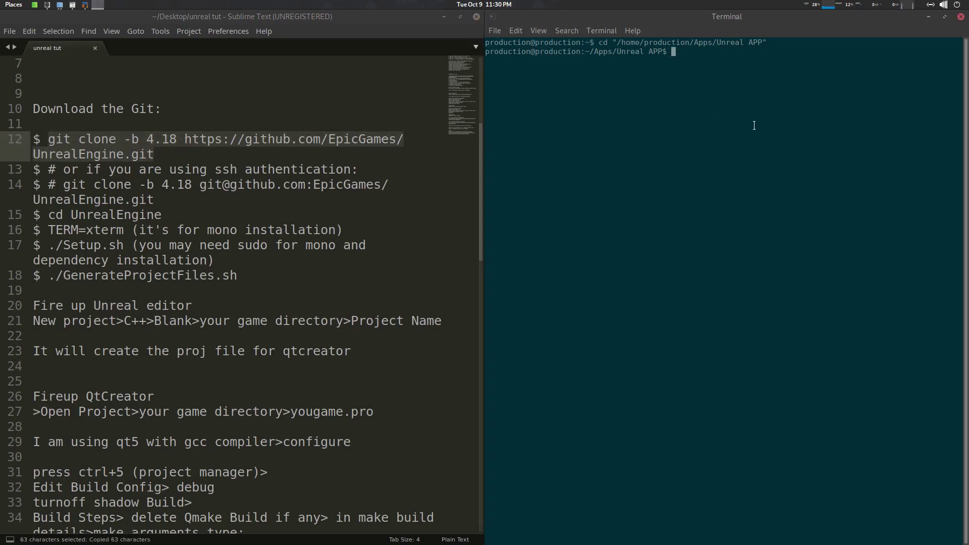
{"action": "key", "text": "ctrl+shift+v"}
{"action": "key", "text": "Return"}
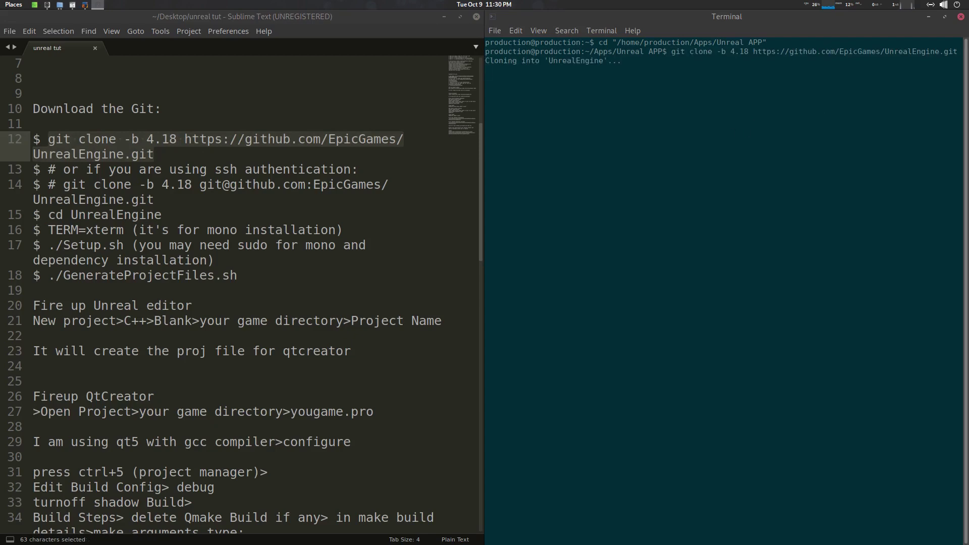
{"action": "left_click", "coordinate": [59, 5]}
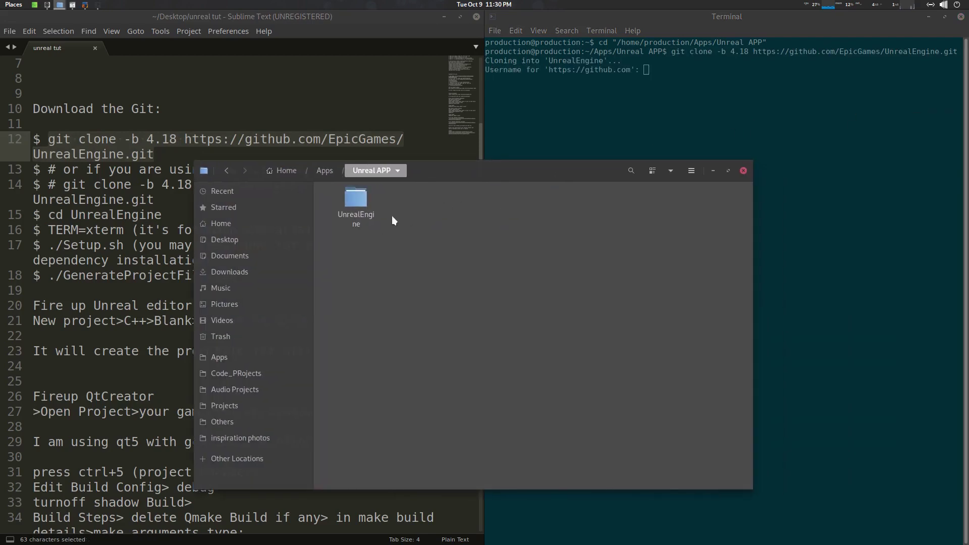
{"action": "key", "text": "ctrl+w"}
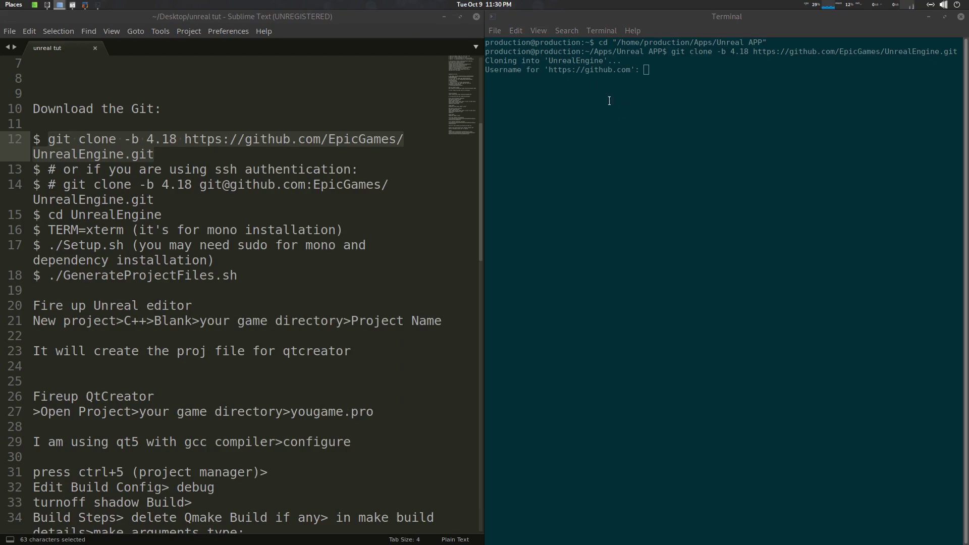
Abort the running git clone at the GitHub username prompt in the terminal
{"action": "left_click", "coordinate": [652, 70]}
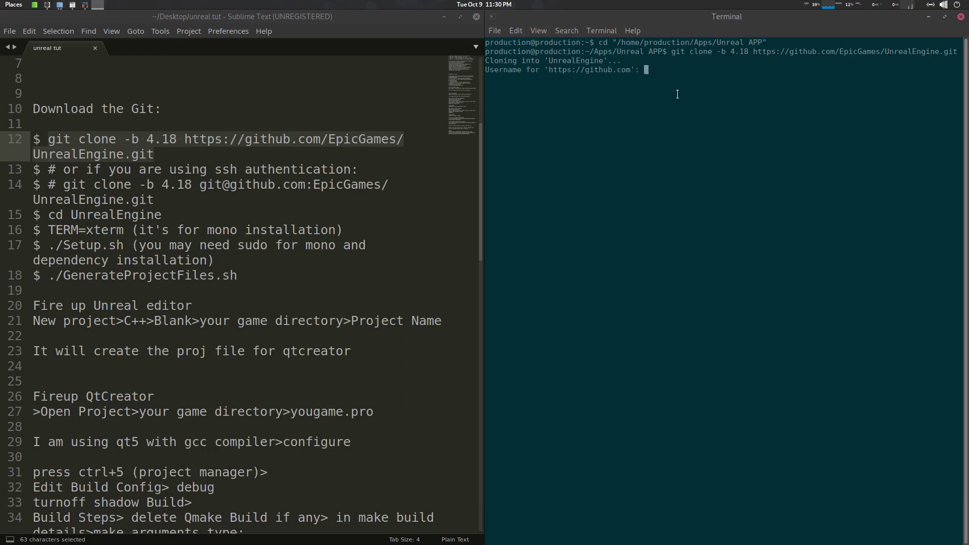
{"action": "key", "text": "ctrl+d"}
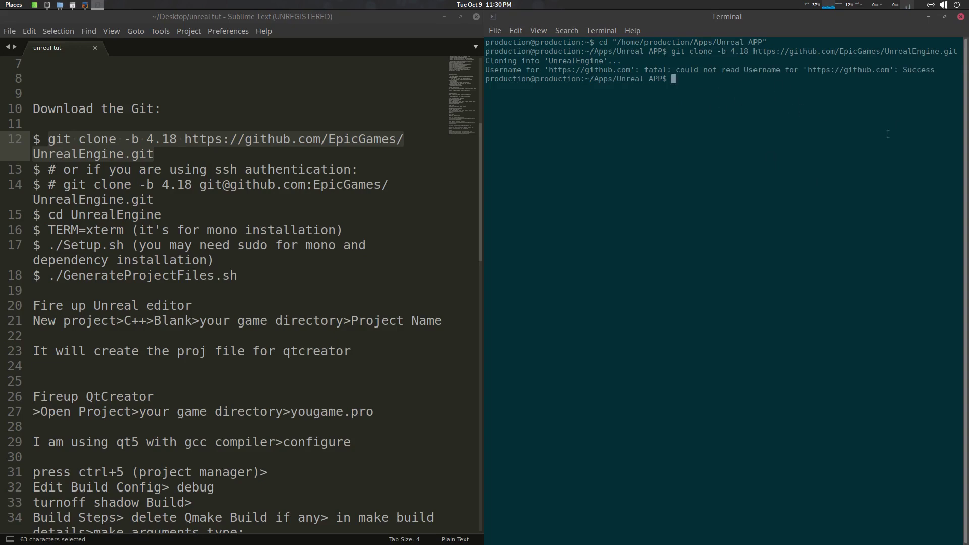
{"action": "left_click", "coordinate": [155, 154]}
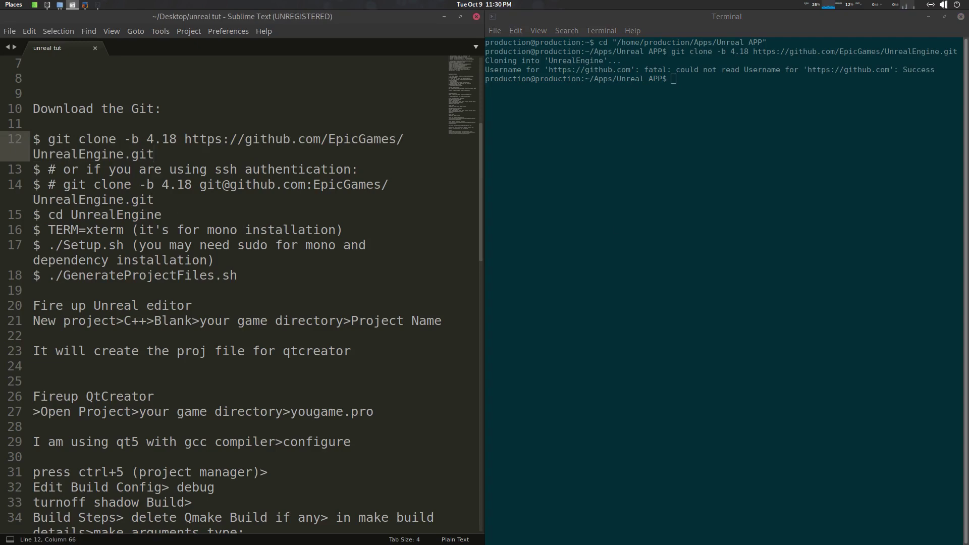
Copy the existing UnrealEngine folder's path and change the terminal's working directory to "/home/production/Apps/graphics_apps/UnrealEngine"
{"action": "key", "text": "alt+Tab"}
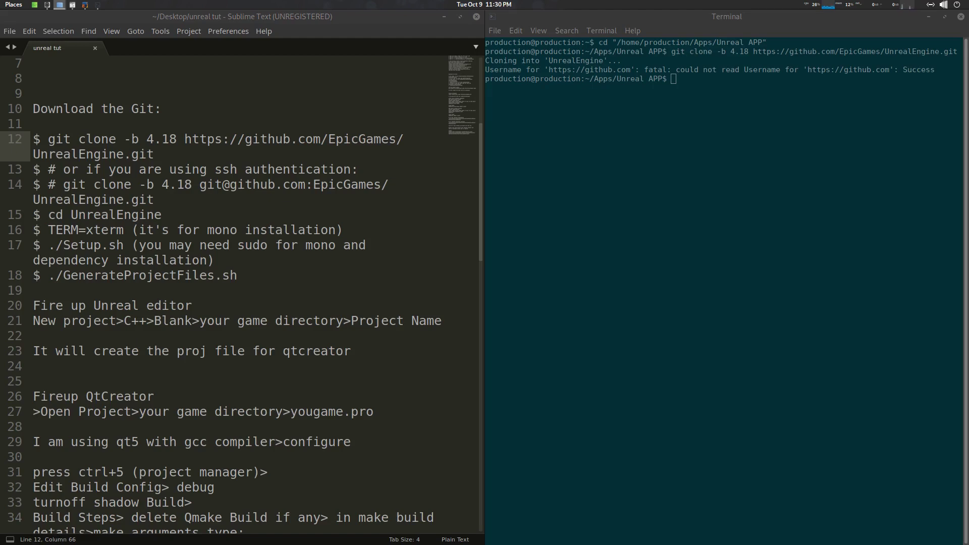
{"action": "key", "text": "alt+Tab"}
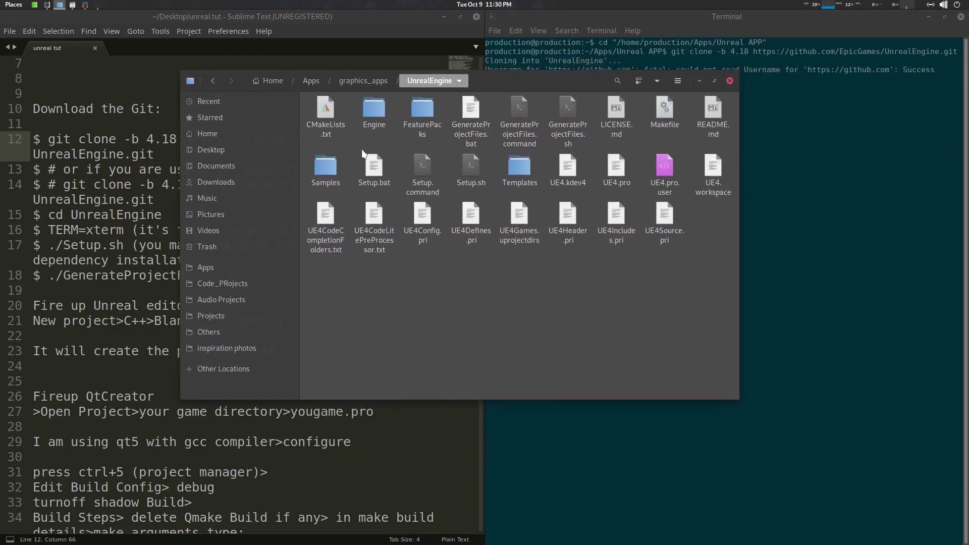
{"action": "left_click_drag", "start_coordinate": [492, 84], "coordinate": [632, 65]}
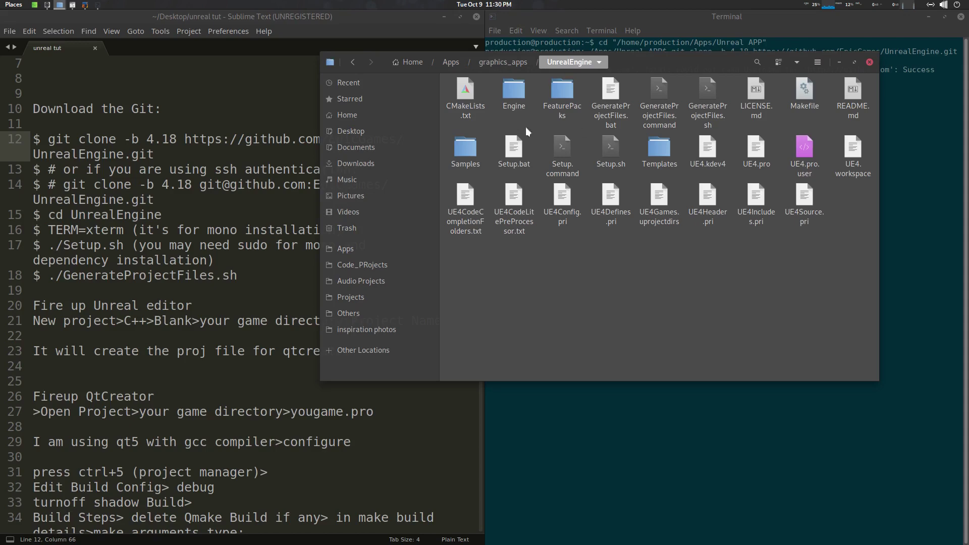
{"action": "middle_click", "coordinate": [653, 59]}
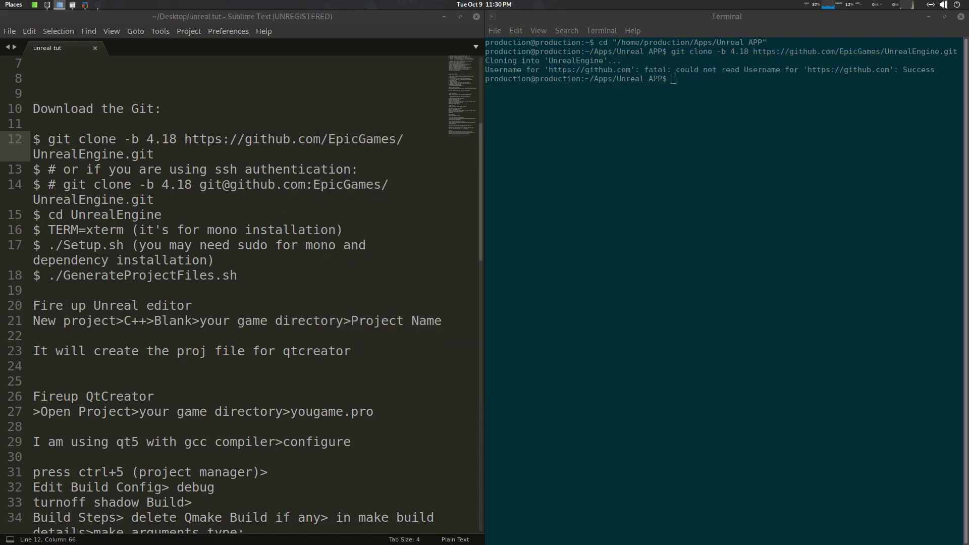
{"action": "left_click", "coordinate": [674, 79]}
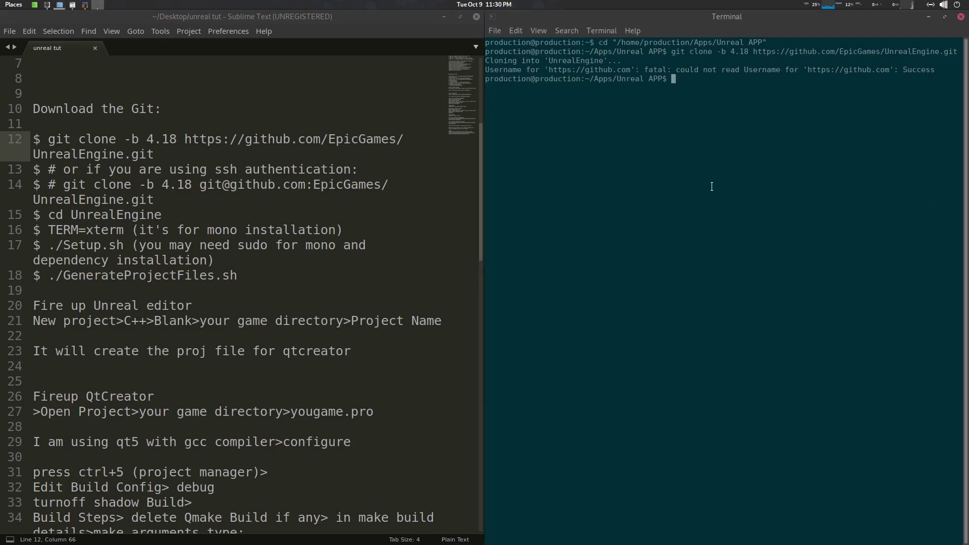
{"action": "type", "text": "cd"}
{"action": "key", "text": "ctrl+shift+v"}
{"action": "key", "text": "Return"}
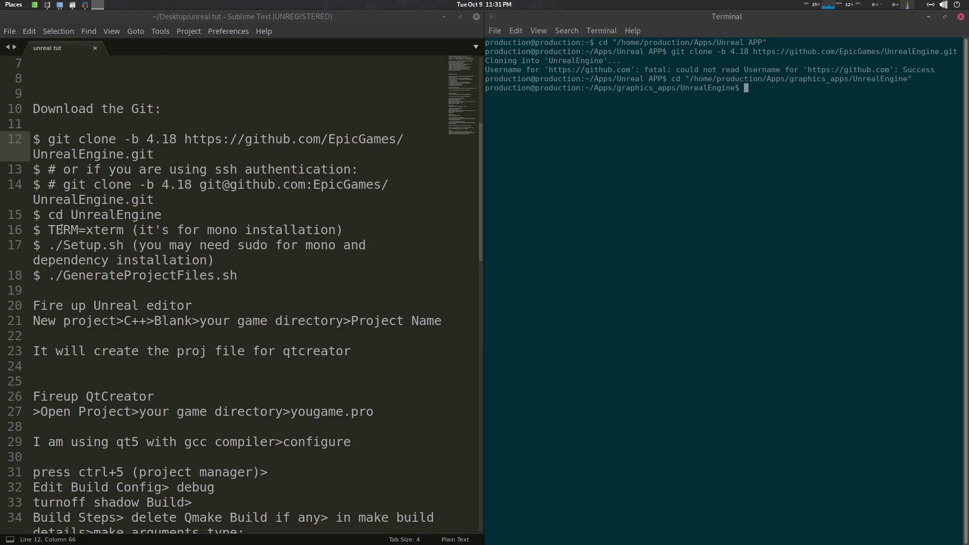
Copy TERM=xterm from the notes and run it in the terminal
{"action": "left_click_drag", "start_coordinate": [50, 229], "coordinate": [120, 230]}
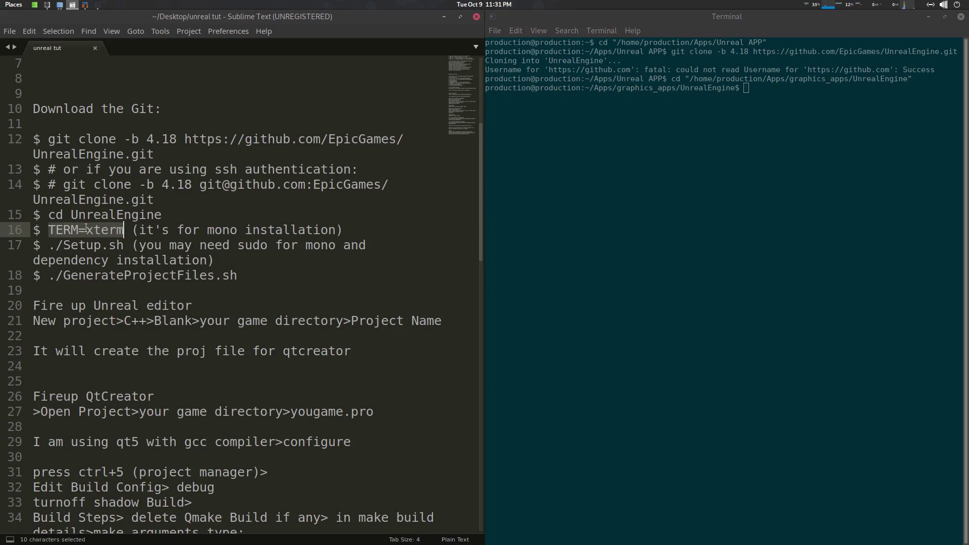
{"action": "key", "text": "ctrl+c"}
{"action": "left_click", "coordinate": [641, 150]}
{"action": "key", "text": "ctrl+shift+v"}
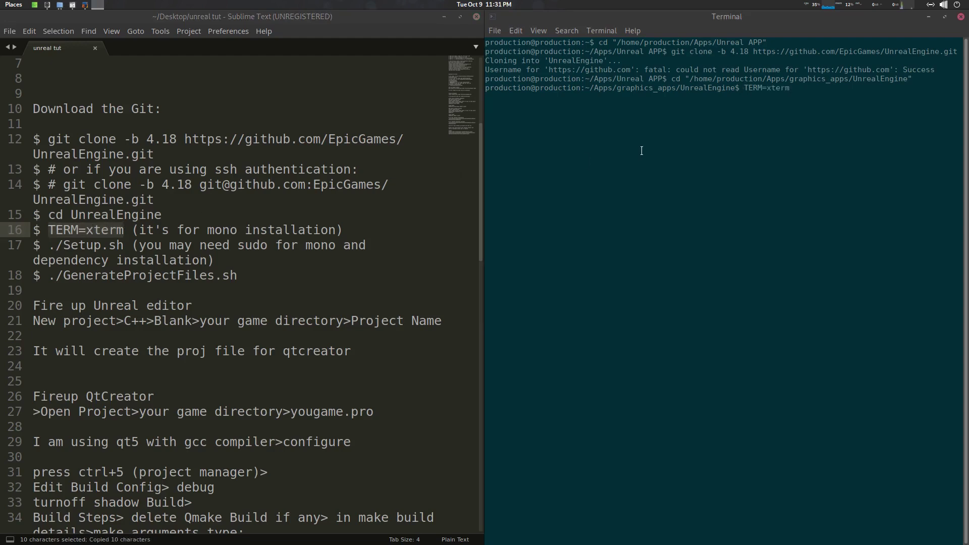
{"action": "key", "text": "Return"}
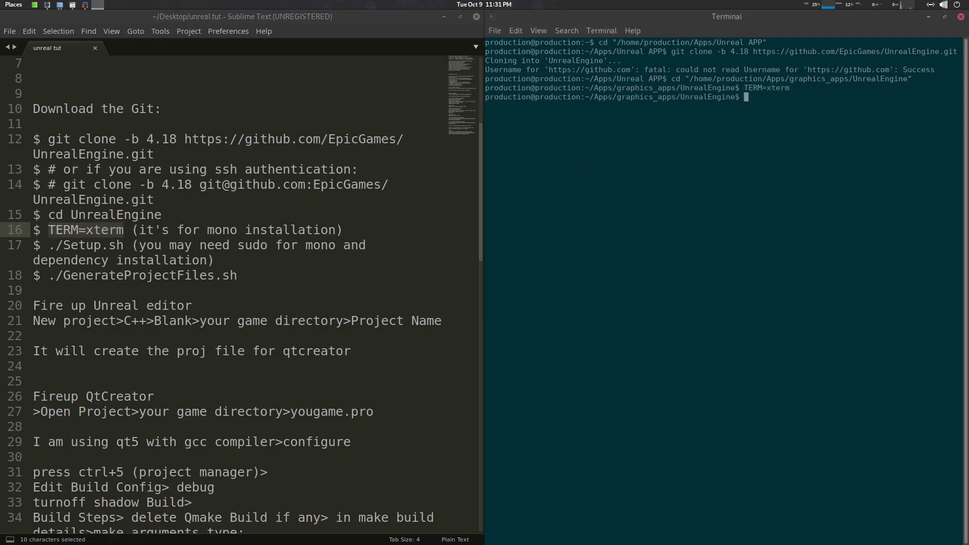
Enter ./Setup.sh at the terminal prompt and clear it without running it
{"action": "left_click", "coordinate": [55, 246]}
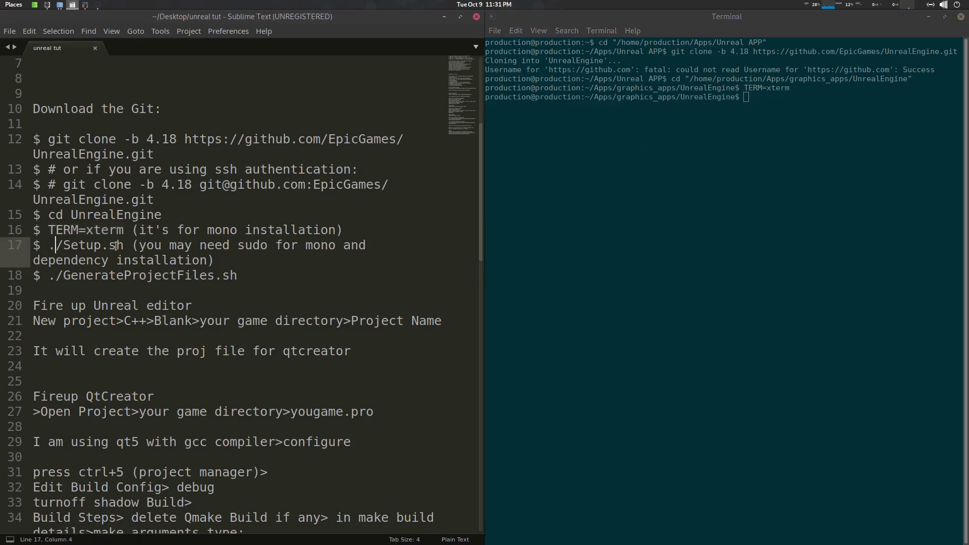
{"action": "left_click", "coordinate": [729, 186]}
{"action": "type", "text": "./"}
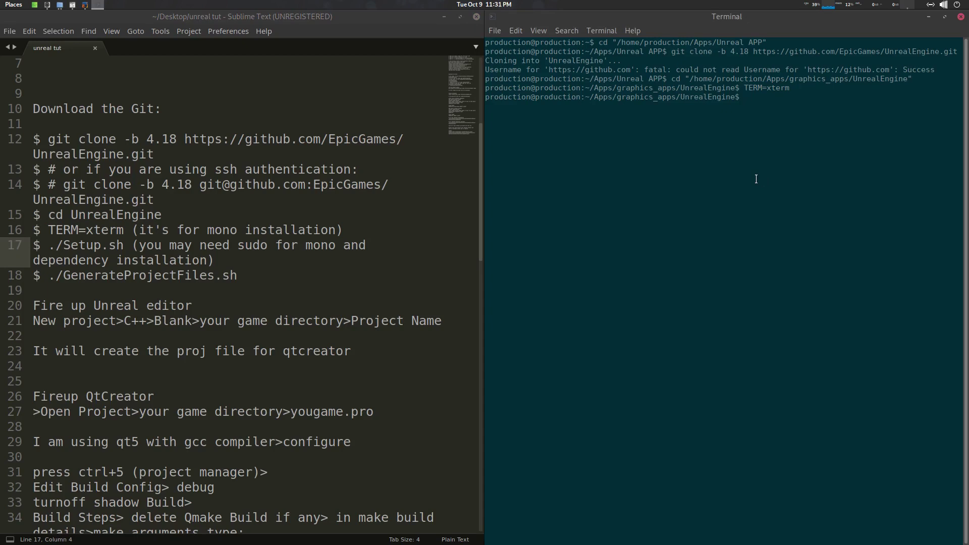
{"action": "type", "text": "Setup.sh"}
{"action": "key", "text": "BackSpace"}
{"action": "key", "text": "BackSpace"}
{"action": "key", "text": "BackSpace"}
{"action": "key", "text": "BackSpace"}
{"action": "key", "text": "BackSpace"}
{"action": "key", "text": "BackSpace"}
{"action": "key", "text": "BackSpace"}
{"action": "key", "text": "BackSpace"}
{"action": "key", "text": "BackSpace"}
{"action": "key", "text": "BackSpace"}
Locate GenerateProjectFiles.sh in the UnrealEngine folder, move that window aside and return to the terminal
{"action": "left_click", "coordinate": [239, 260]}
{"action": "scroll", "coordinate": [239, 232], "scroll_direction": "down", "scroll_amount": 1}
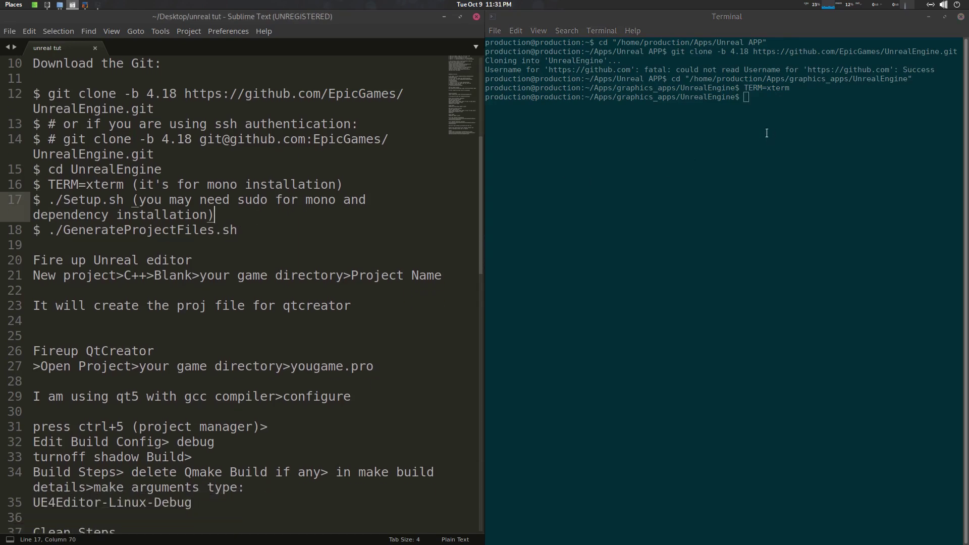
{"action": "left_click", "coordinate": [59, 4]}
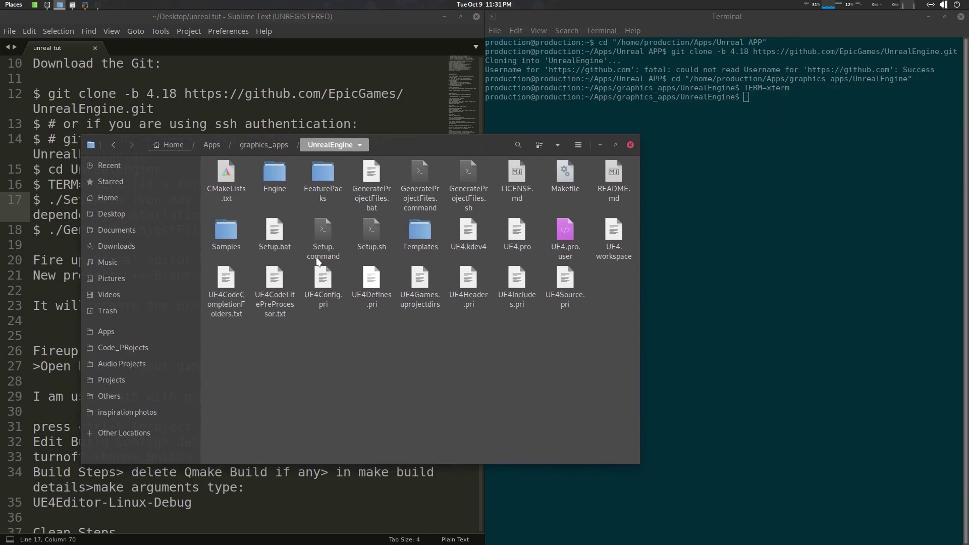
{"action": "left_click", "coordinate": [467, 187]}
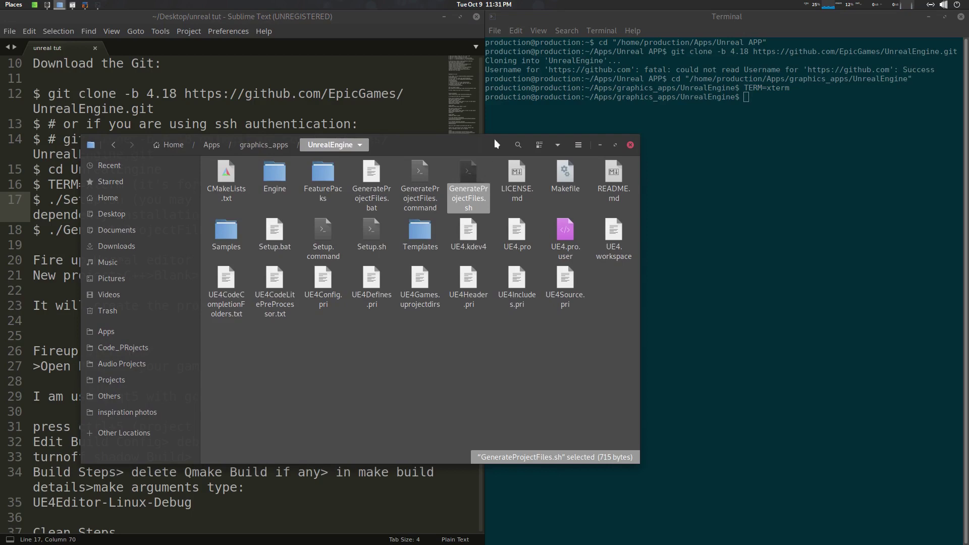
{"action": "left_click_drag", "start_coordinate": [422, 141], "coordinate": [947, 142]}
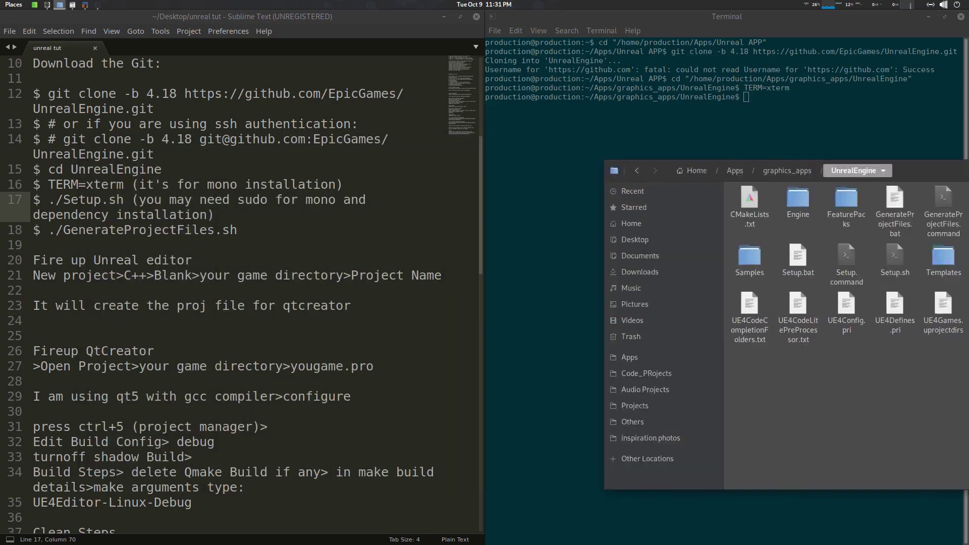
{"action": "left_click", "coordinate": [580, 252]}
{"action": "left_click", "coordinate": [805, 132]}
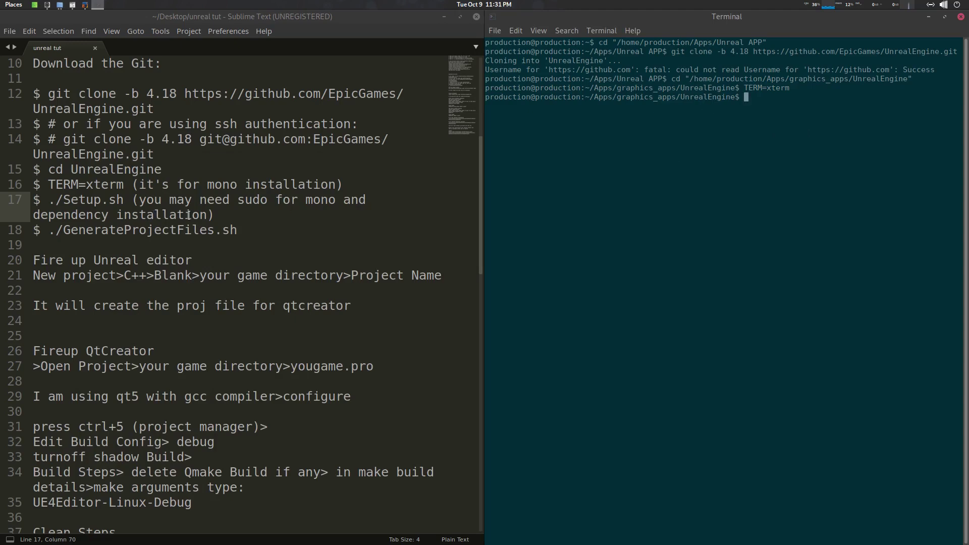
Enter ./GenerateProjectFiles.sh from the notes at the terminal prompt and clear it without running it
{"action": "left_click_drag", "start_coordinate": [214, 215], "coordinate": [93, 199]}
{"action": "left_click", "coordinate": [245, 222]}
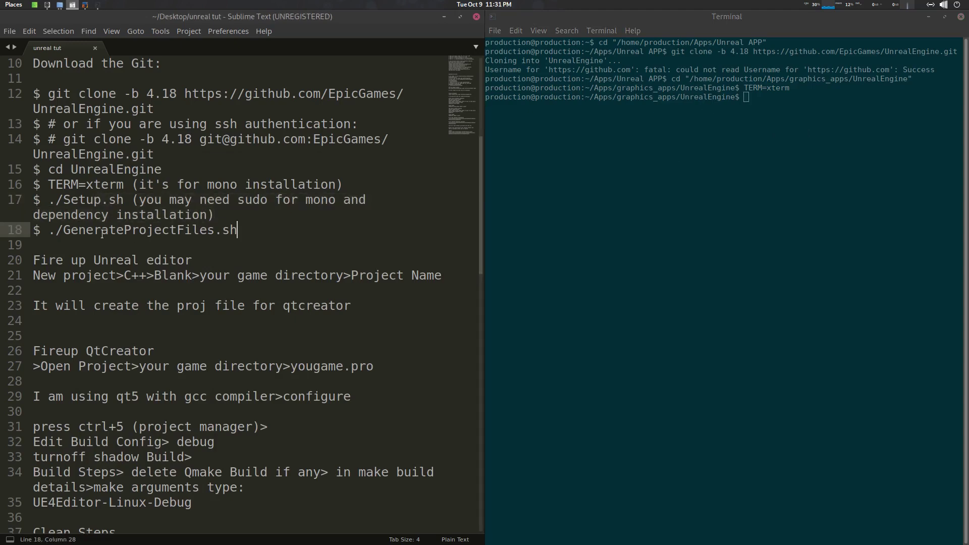
{"action": "left_click", "coordinate": [697, 215]}
{"action": "type", "text": "./"}
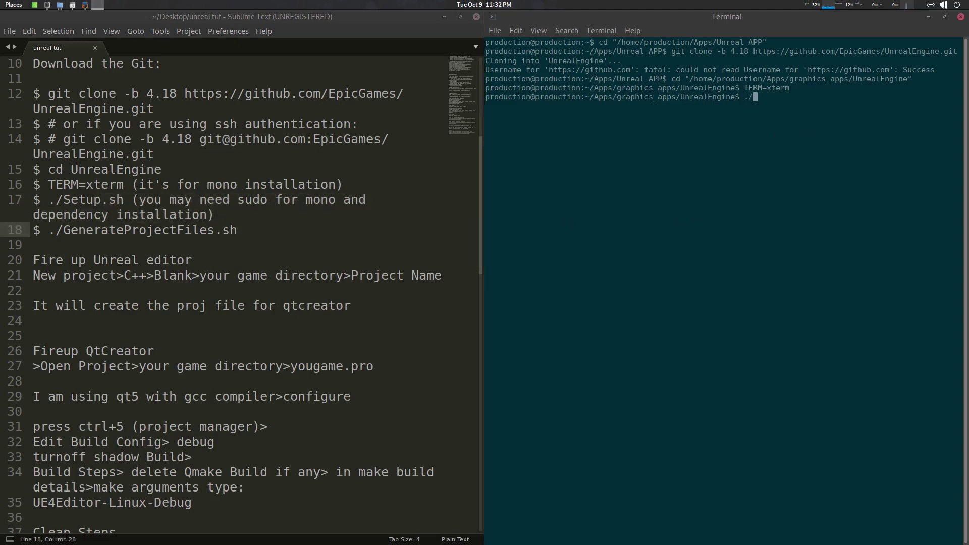
{"action": "type", "text": "GenerateProjectFiles.sh"}
{"action": "key", "text": "BackSpace"}
{"action": "key", "text": "BackSpace"}
{"action": "key", "text": "BackSpace"}
{"action": "key", "text": "BackSpace"}
{"action": "key", "text": "BackSpace"}
{"action": "key", "text": "BackSpace"}
{"action": "key", "text": "BackSpace"}
{"action": "key", "text": "BackSpace"}
{"action": "key", "text": "BackSpace"}
{"action": "key", "text": "BackSpace"}
{"action": "key", "text": "BackSpace"}
{"action": "key", "text": "BackSpace"}
{"action": "key", "text": "BackSpace"}
{"action": "key", "text": "BackSpace"}
{"action": "key", "text": "BackSpace"}
{"action": "key", "text": "BackSpace"}
{"action": "key", "text": "BackSpace"}
{"action": "key", "text": "BackSpace"}
{"action": "key", "text": "BackSpace"}
{"action": "key", "text": "BackSpace"}
Switch to Firefox, examine the make command on the Building On Linux wiki page, and minimize the browser
{"action": "mouse_move", "coordinate": [85, 4]}
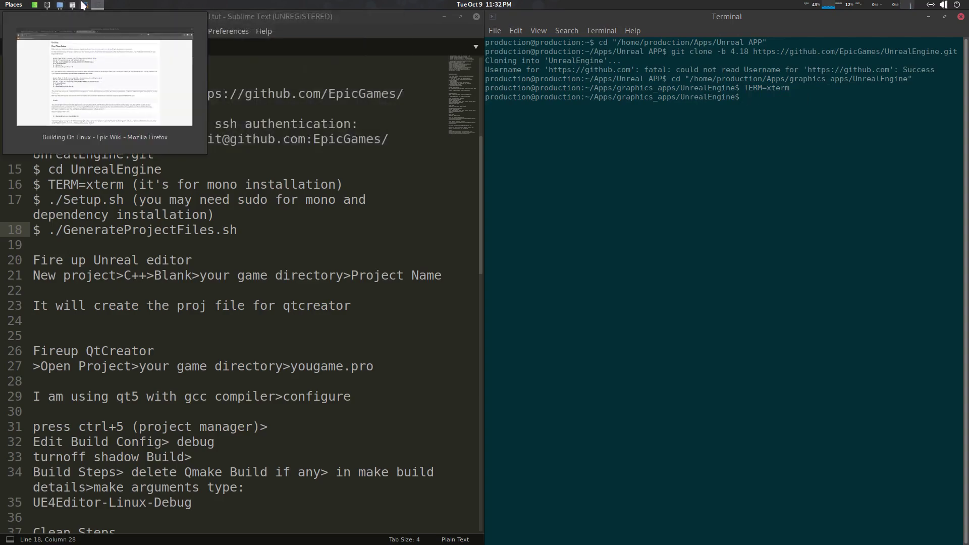
{"action": "left_click", "coordinate": [173, 76]}
{"action": "scroll", "coordinate": [368, 310], "scroll_direction": "down", "scroll_amount": 3}
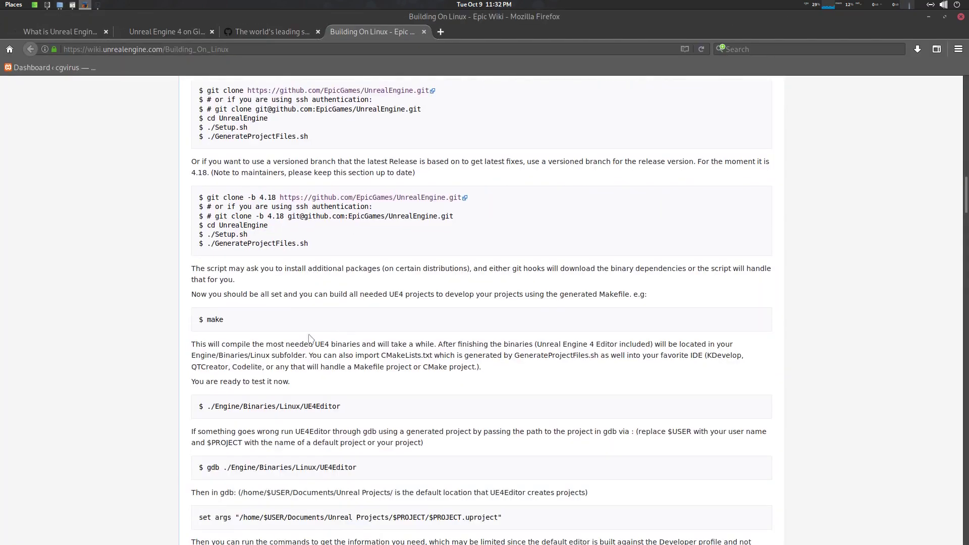
{"action": "left_click_drag", "start_coordinate": [225, 321], "coordinate": [207, 320]}
{"action": "left_click", "coordinate": [926, 17]}
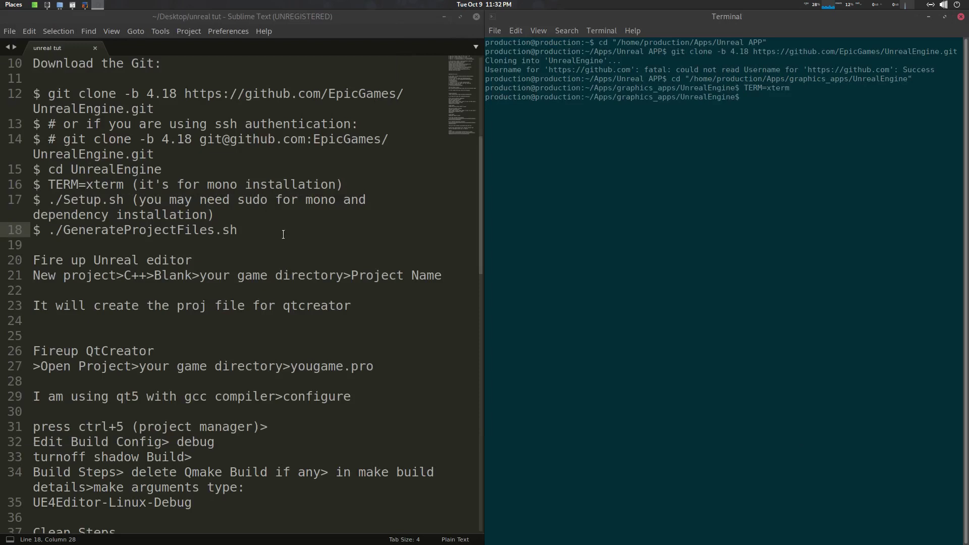
Add the line "$ make" below ./GenerateProjectFiles.sh in the notes
{"action": "left_click", "coordinate": [283, 234]}
{"action": "key", "text": "Return"}
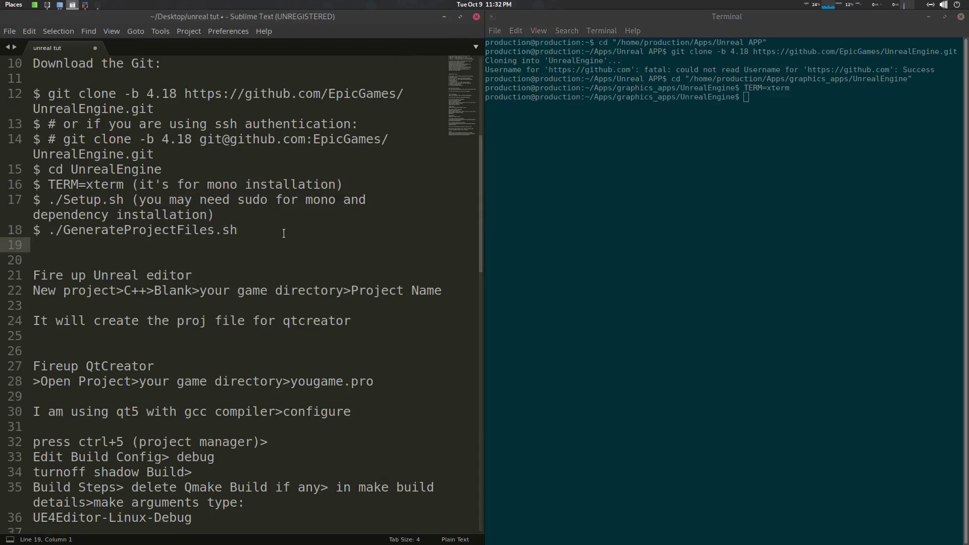
{"action": "type", "text": "$ make"}
{"action": "key", "text": "Up"}
{"action": "key", "text": "End"}
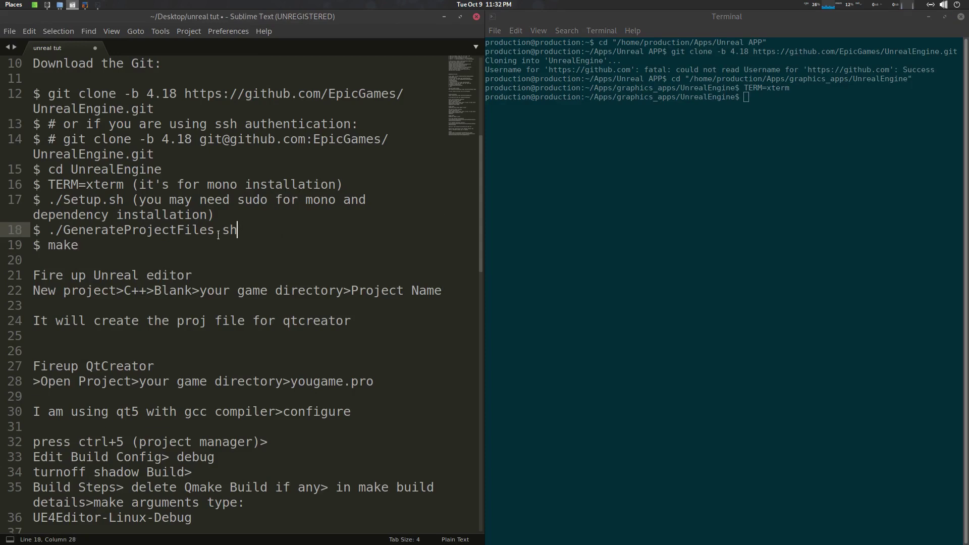
Enter make at the terminal prompt and clear it without running it, checking the UnrealEngine folder in between
{"action": "left_click", "coordinate": [757, 139]}
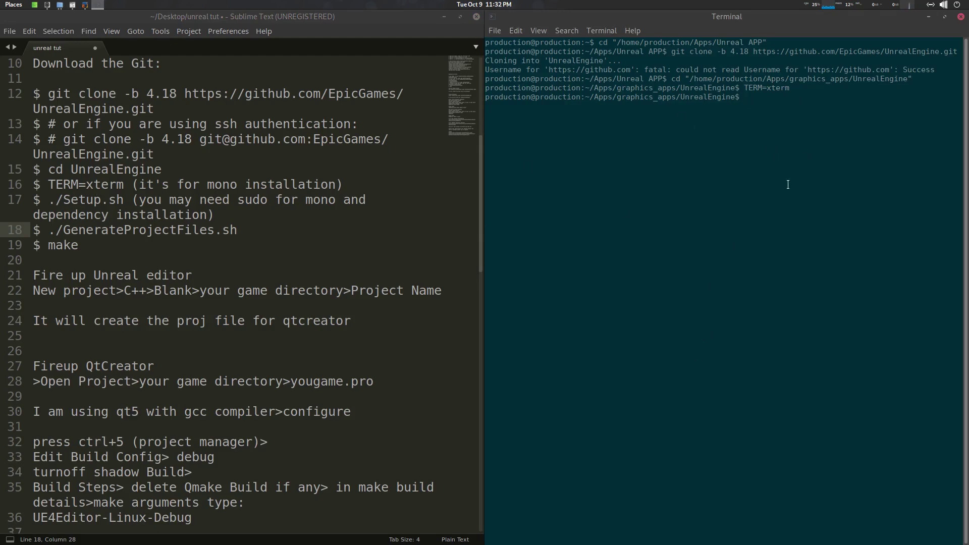
{"action": "type", "text": "make"}
{"action": "key", "text": "alt+Tab"}
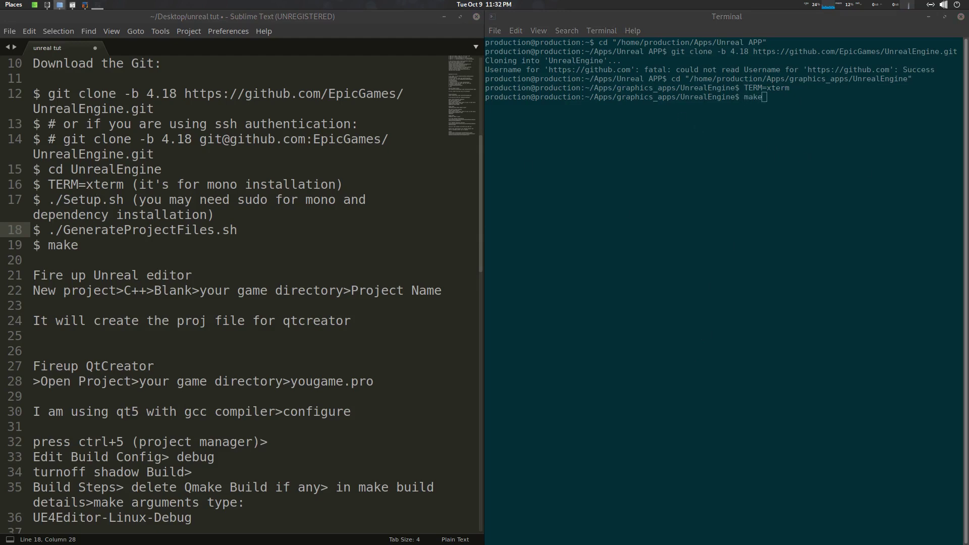
{"action": "key", "text": "alt+Tab"}
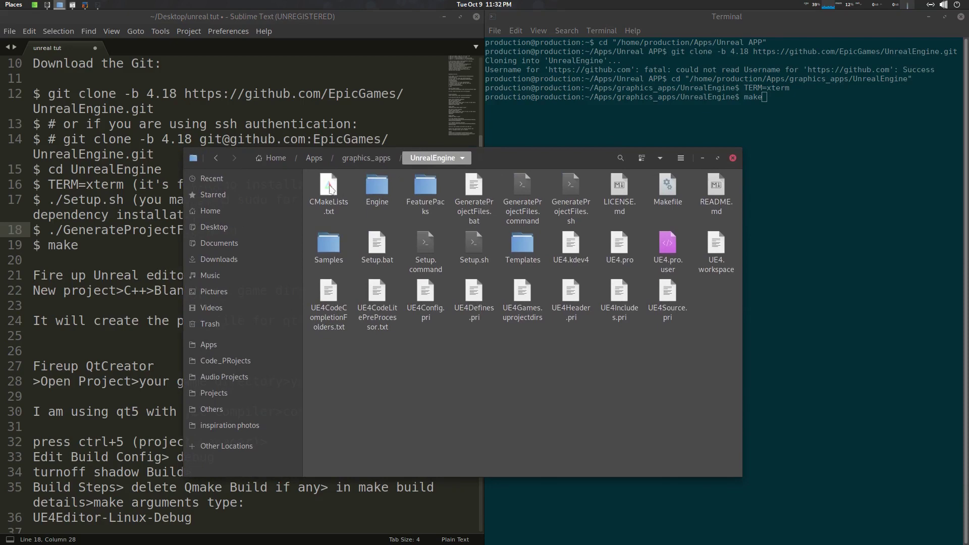
{"action": "left_click", "coordinate": [702, 158]}
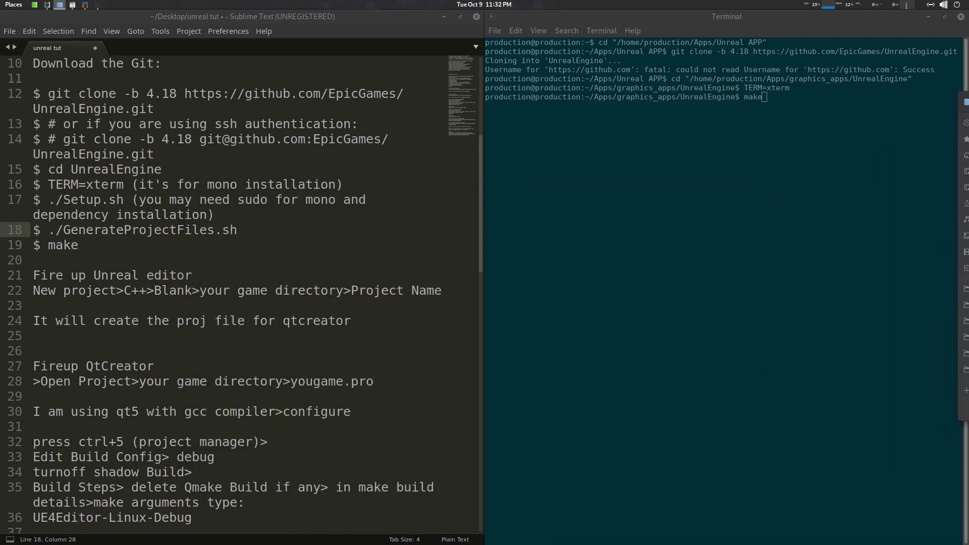
{"action": "left_click", "coordinate": [813, 131]}
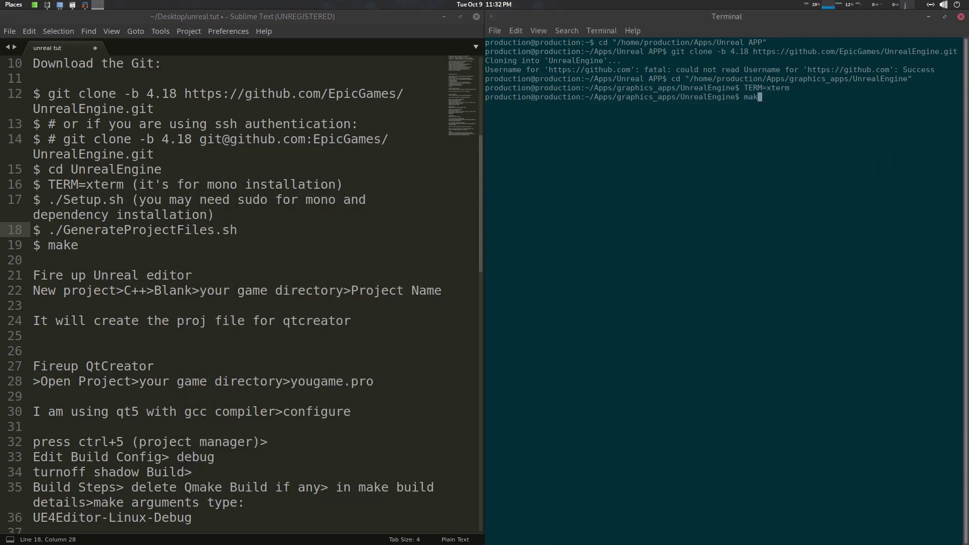
{"action": "key", "text": "BackSpace"}
{"action": "key", "text": "BackSpace"}
{"action": "key", "text": "BackSpace"}
Examine the Unreal editor and QtCreator project instructions below the make command in the notes
{"action": "left_click", "coordinate": [161, 246]}
{"action": "scroll", "coordinate": [184, 248], "scroll_direction": "down", "scroll_amount": 1}
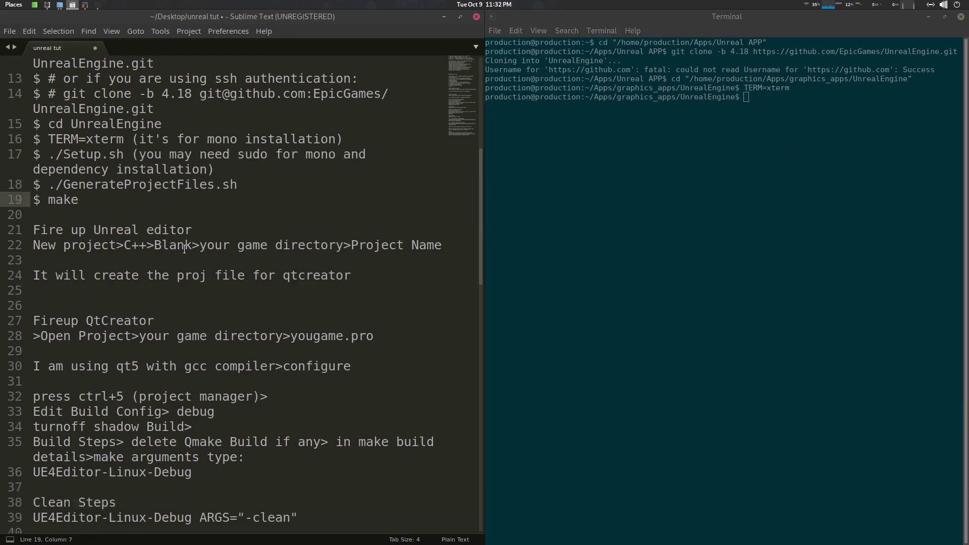
{"action": "scroll", "coordinate": [239, 256], "scroll_direction": "up", "scroll_amount": 1}
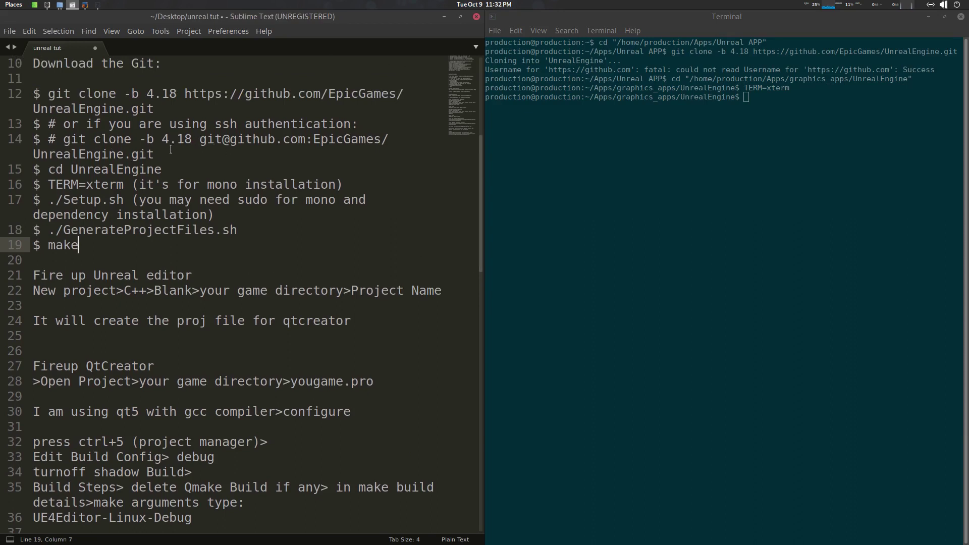
{"action": "scroll", "coordinate": [202, 246], "scroll_direction": "down", "scroll_amount": 1}
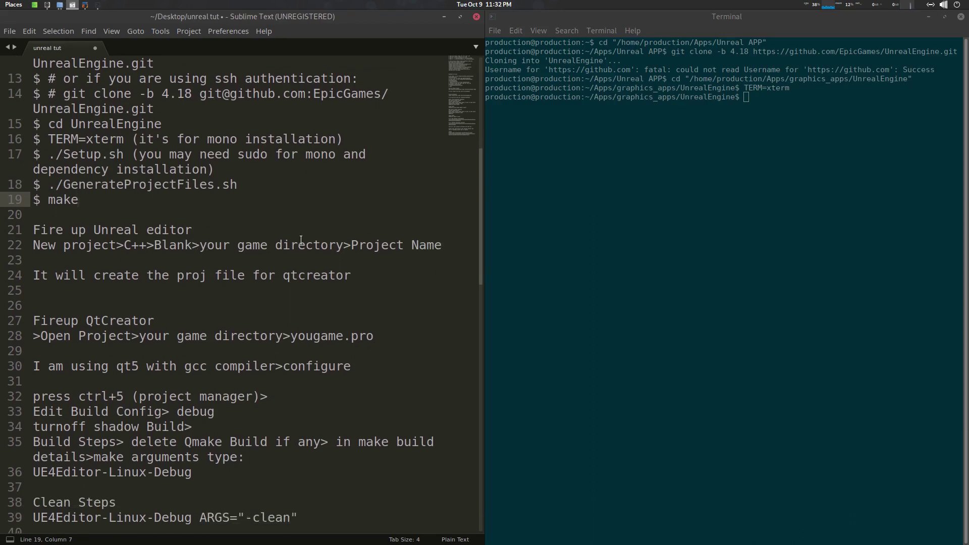
{"action": "left_click", "coordinate": [205, 214]}
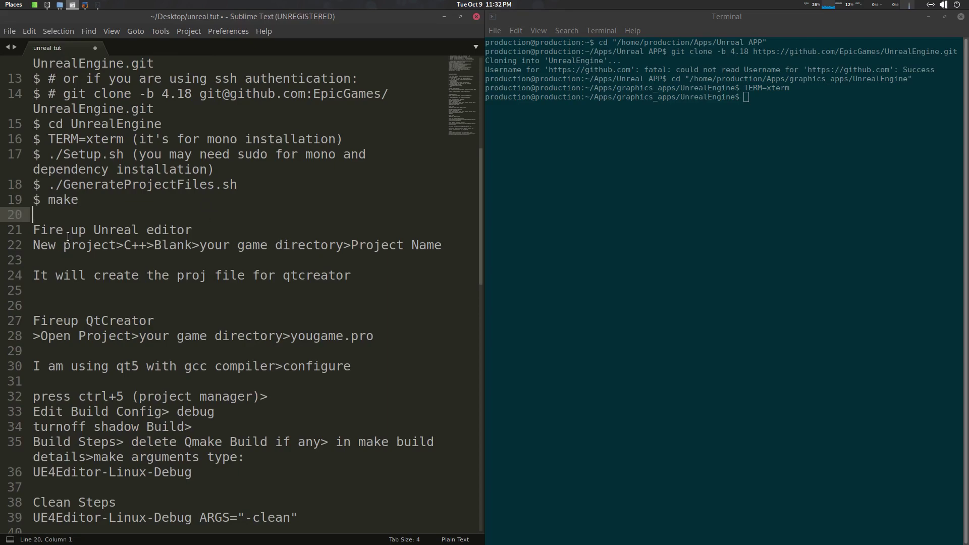
{"action": "left_click", "coordinate": [142, 229]}
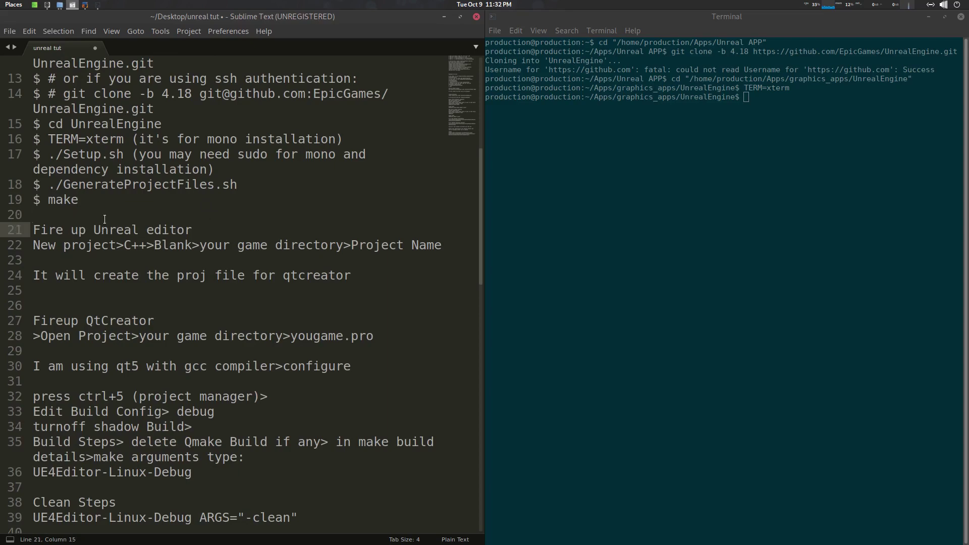
{"action": "left_click", "coordinate": [870, 145]}
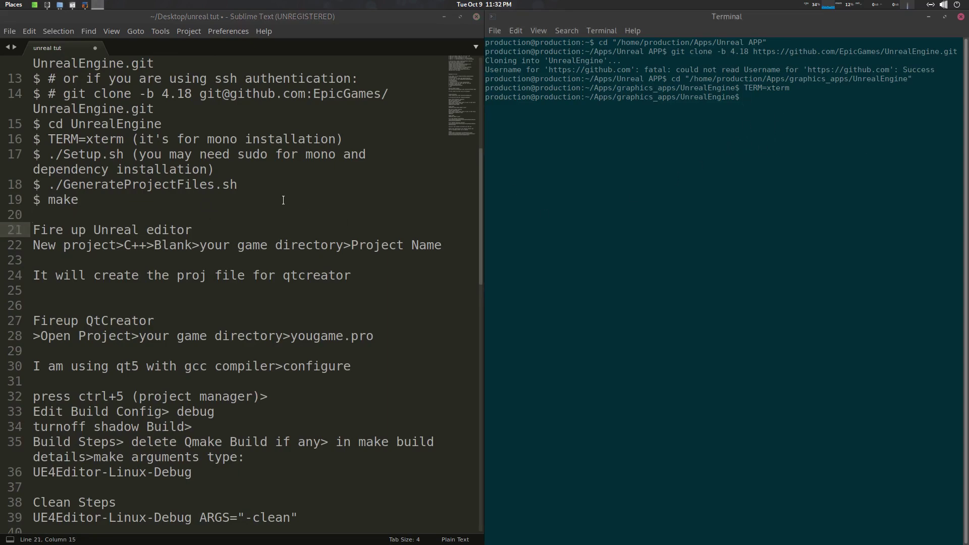
{"action": "key", "text": "super"}
{"action": "type", "text": "unr"}
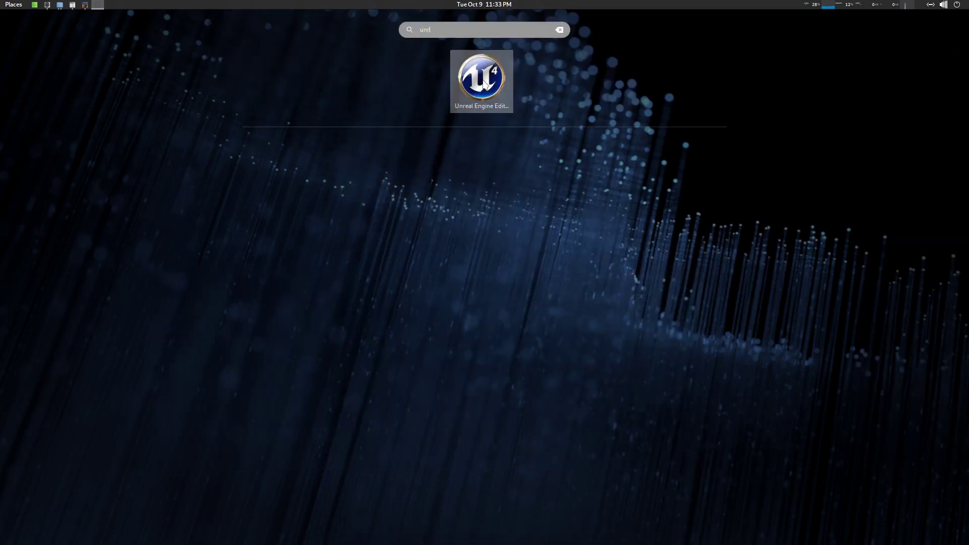
{"action": "key", "text": "Escape"}
{"action": "key", "text": "Escape"}
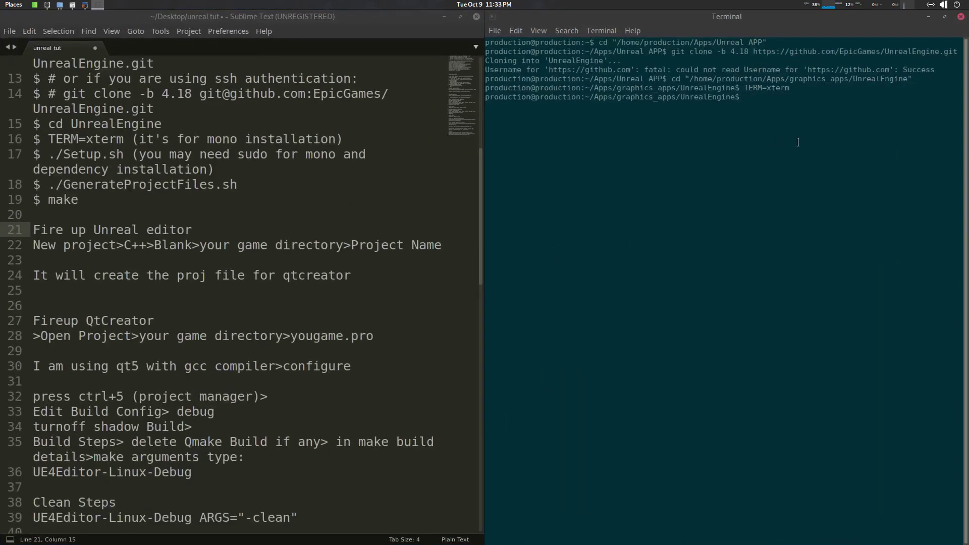
Examine the download and build commands in the notes, from git clone through make, down to the Unreal editor section
{"action": "left_click_drag", "start_coordinate": [98, 209], "coordinate": [388, 93]}
{"action": "scroll", "coordinate": [95, 185], "scroll_direction": "up", "scroll_amount": 3}
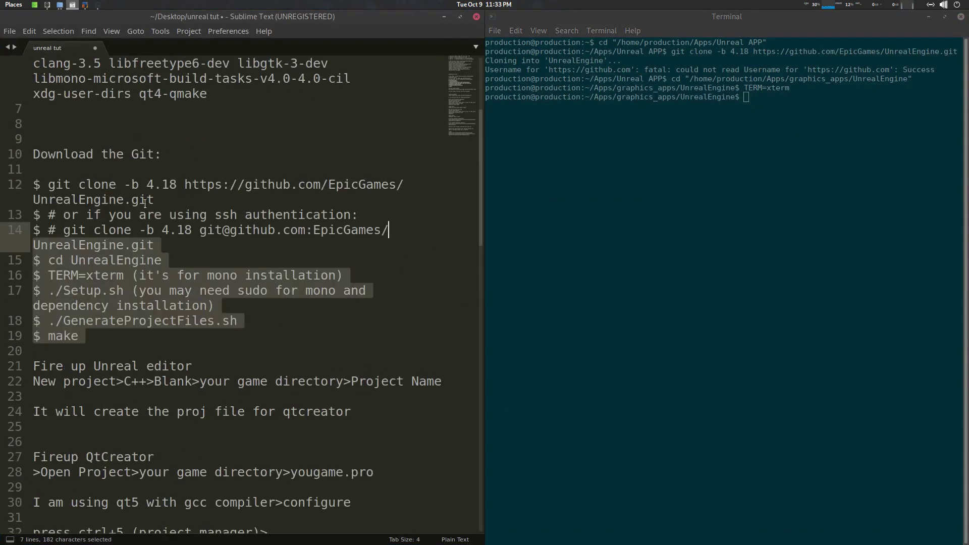
{"action": "scroll", "coordinate": [98, 250], "scroll_direction": "down", "scroll_amount": 2}
{"action": "left_click", "coordinate": [103, 246]}
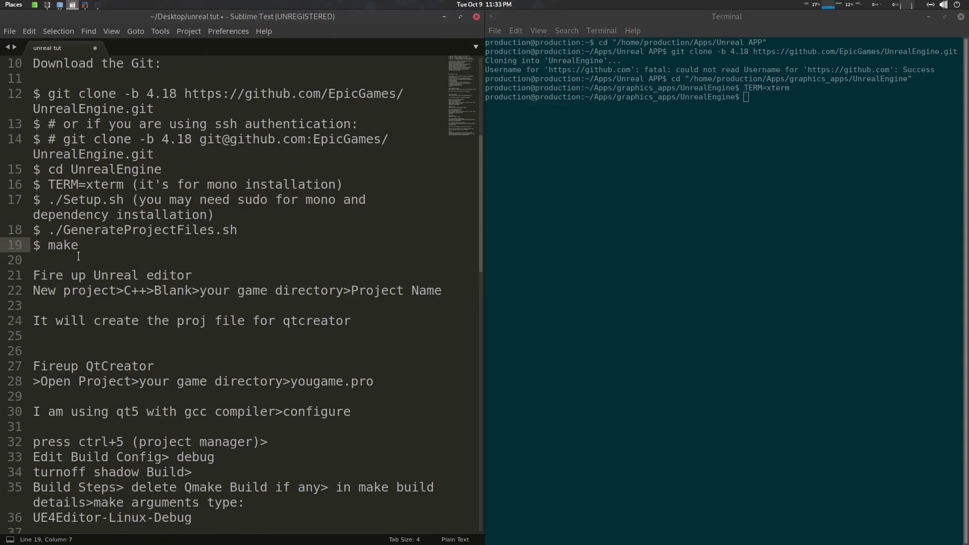
{"action": "left_click", "coordinate": [90, 272]}
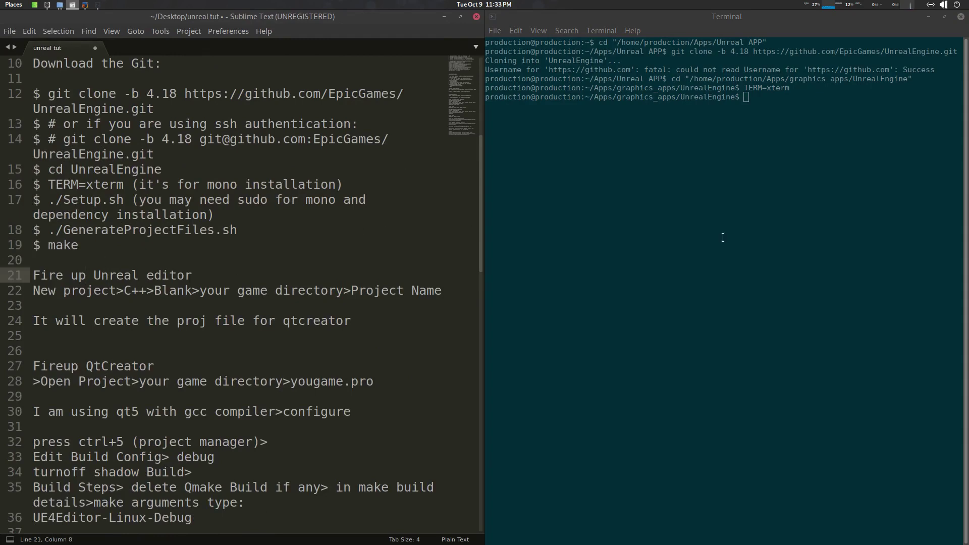
{"action": "key", "text": "alt+Tab"}
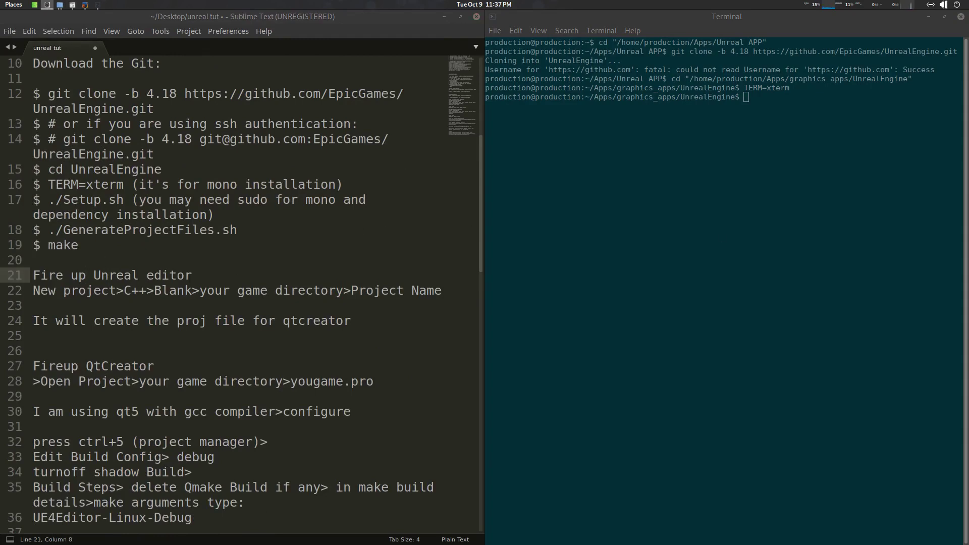
{"action": "key", "text": "alt+Tab"}
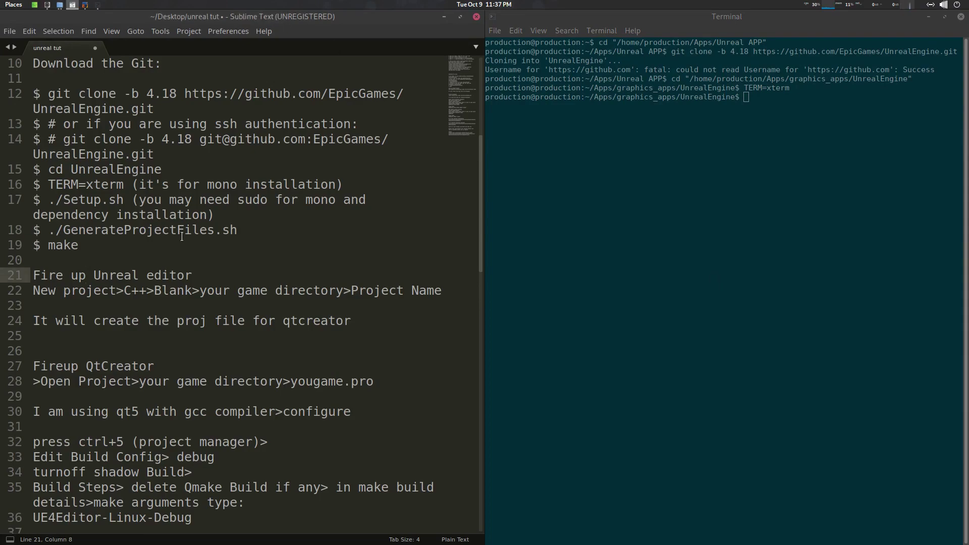
{"action": "scroll", "coordinate": [181, 236], "scroll_direction": "down", "scroll_amount": 1}
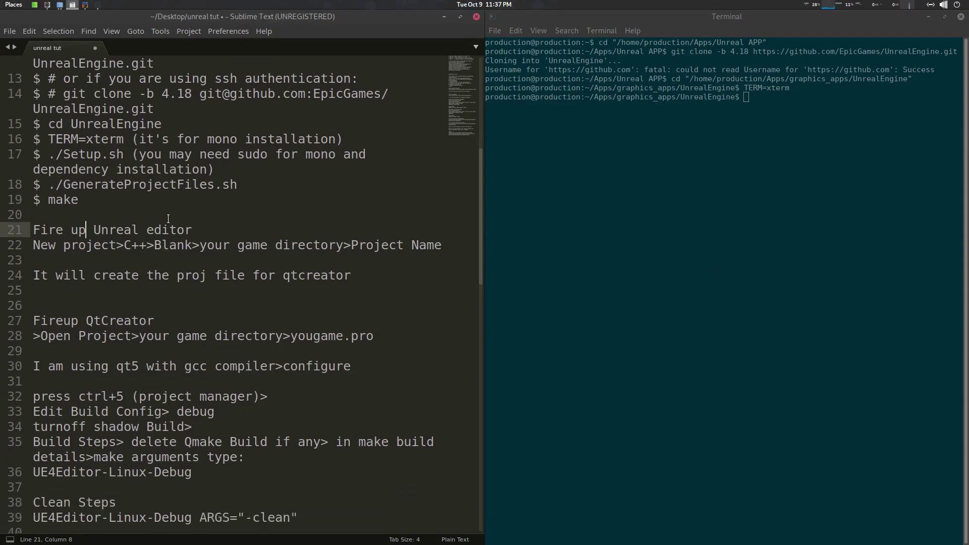
Close the terminal and maximize the notes window around the Unreal editor instructions
{"action": "left_click", "coordinate": [962, 19]}
{"action": "double_click", "coordinate": [475, 17]}
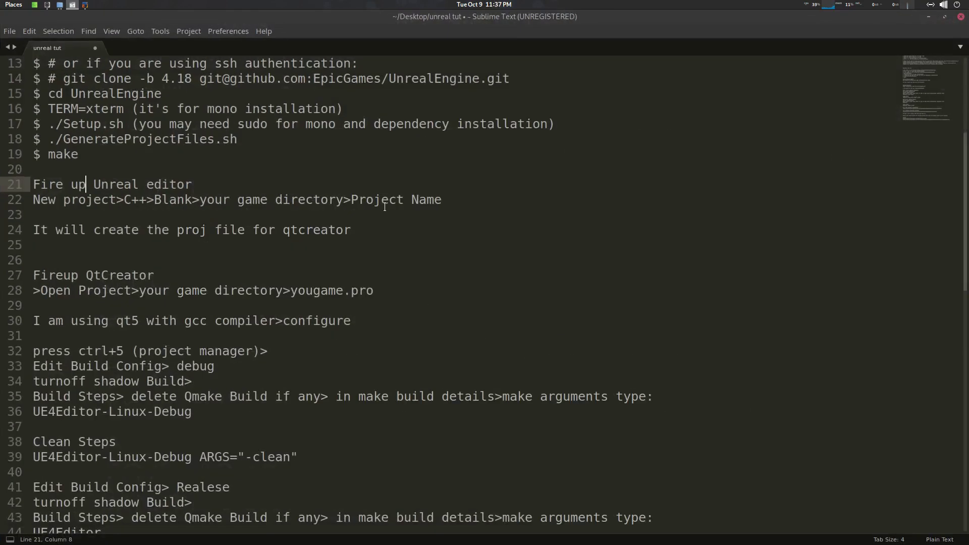
{"action": "scroll", "coordinate": [386, 210], "scroll_direction": "up", "scroll_amount": 2}
{"action": "scroll", "coordinate": [386, 217], "scroll_direction": "down", "scroll_amount": 1}
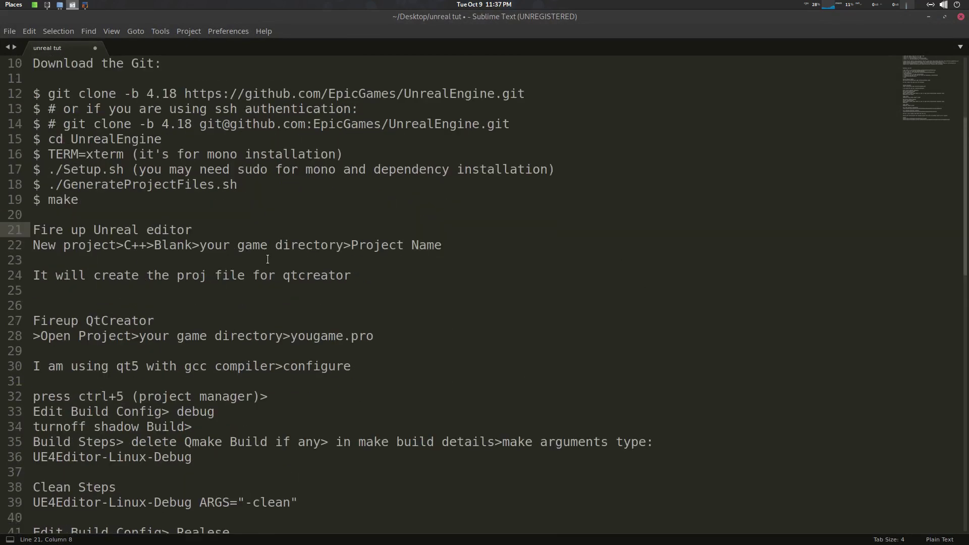
Launch the Unreal Engine editor through the desktop's application search and reposition its Project Browser window
{"action": "key", "text": "super"}
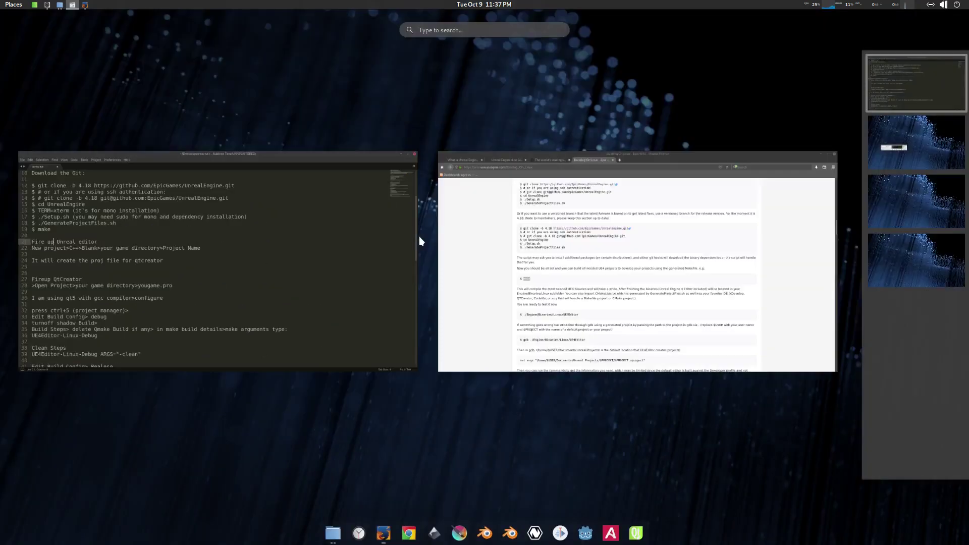
{"action": "type", "text": "un"}
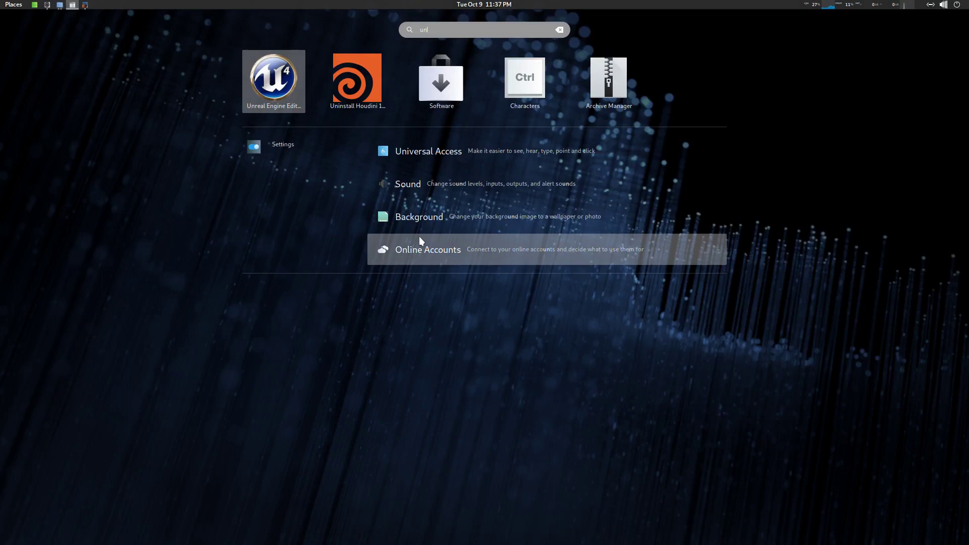
{"action": "key", "text": "super"}
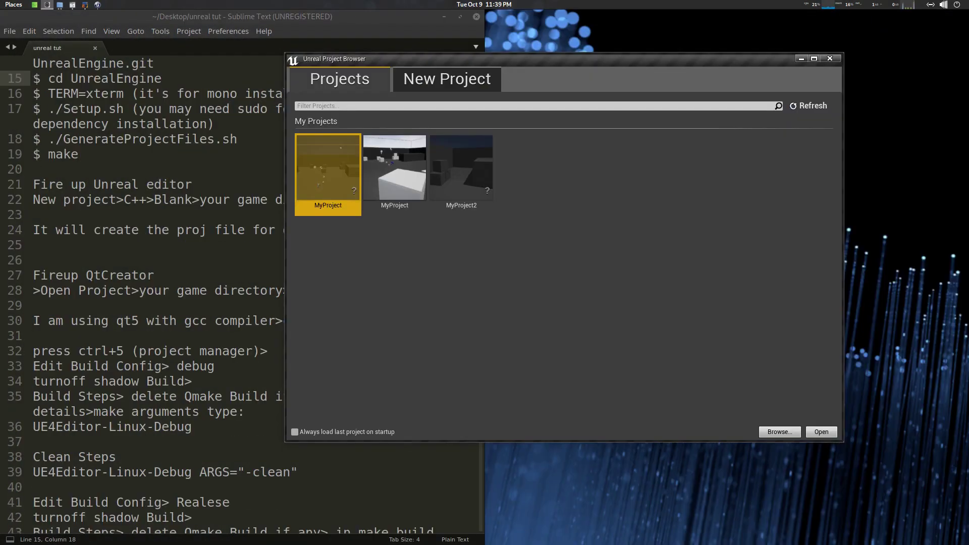
{"action": "left_click_drag", "start_coordinate": [607, 64], "coordinate": [627, 81]}
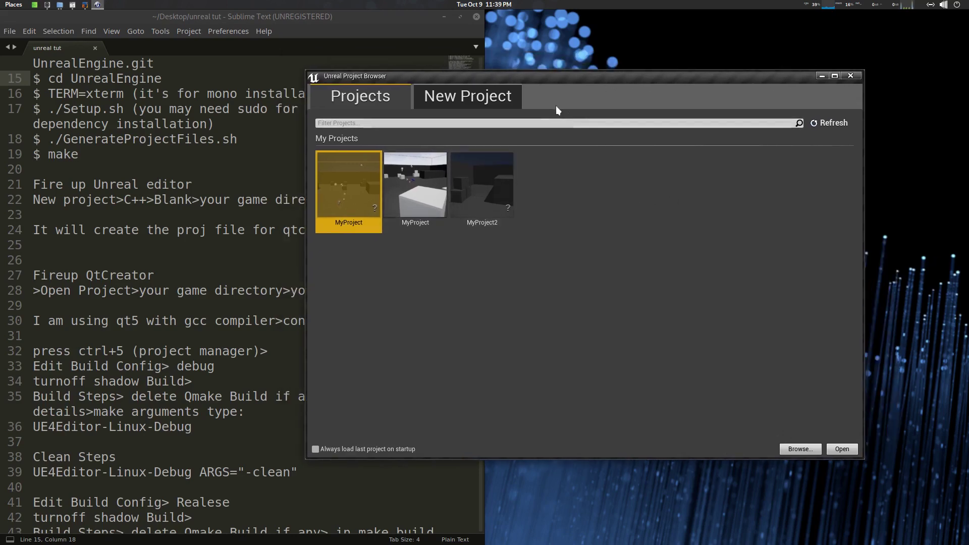
Create a new C++ project from the Basic Code template, named TEST_PROJECT, in the UNREAL_TEST folder
{"action": "left_click", "coordinate": [489, 98]}
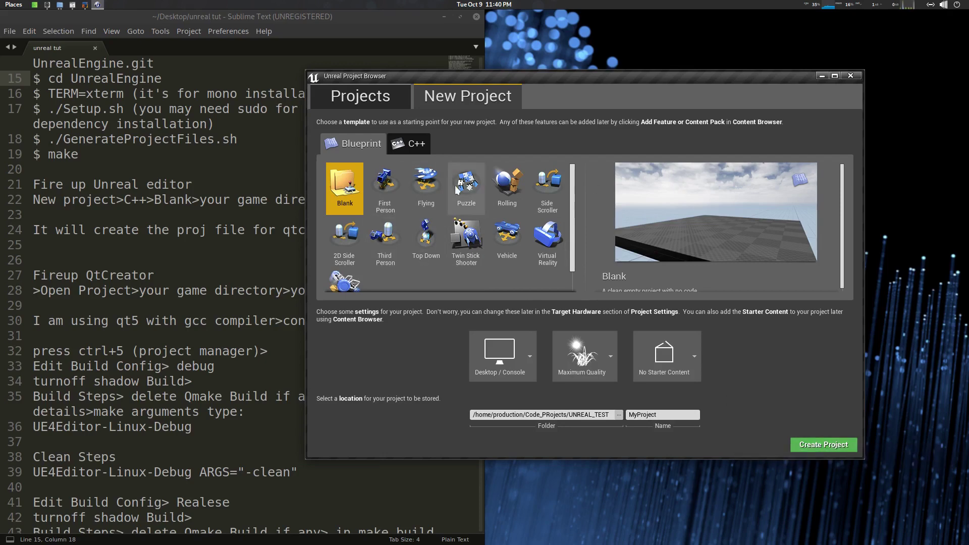
{"action": "left_click", "coordinate": [417, 145]}
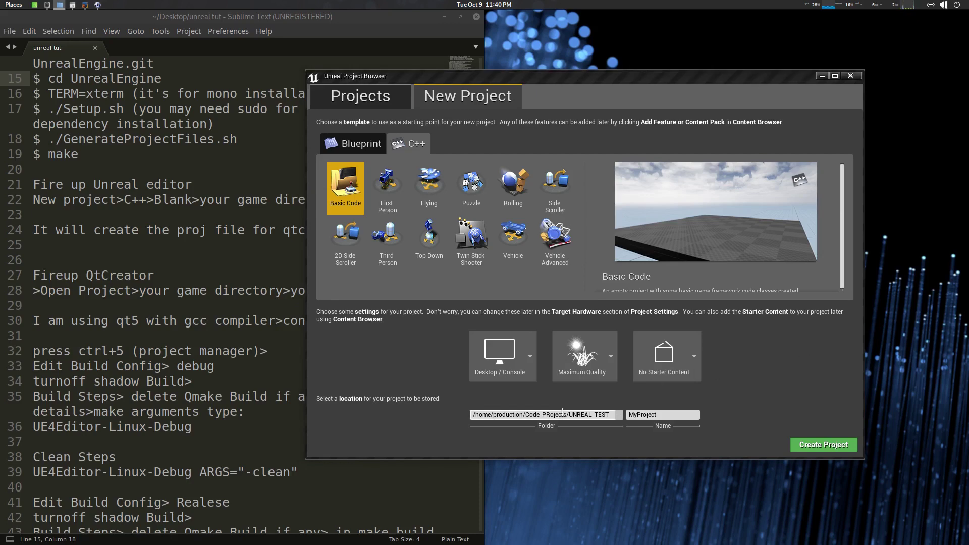
{"action": "left_click", "coordinate": [563, 414]}
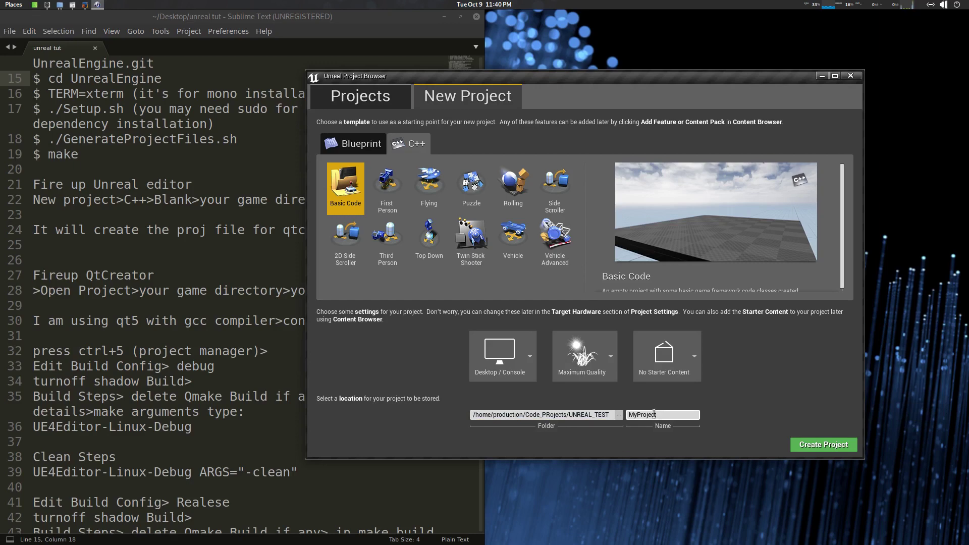
{"action": "left_click", "coordinate": [684, 414]}
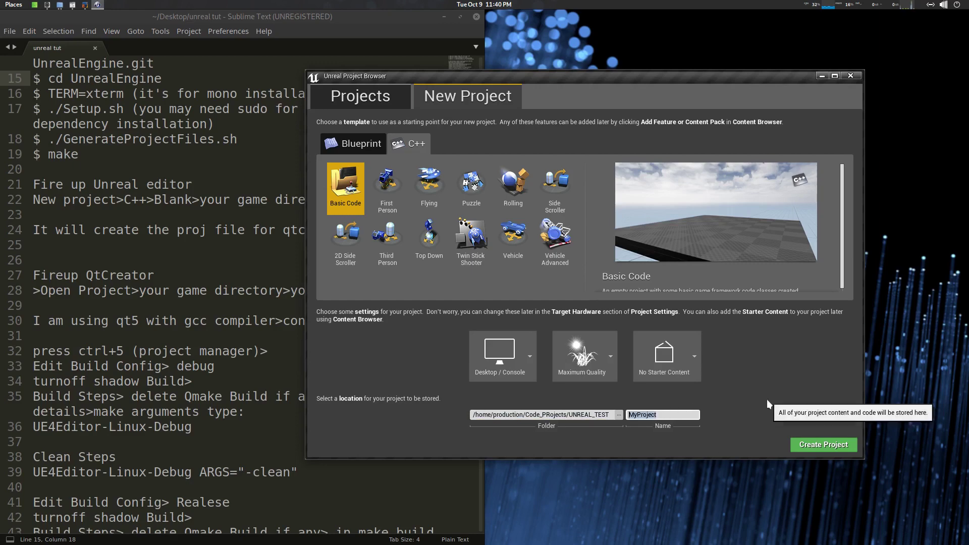
{"action": "type", "text": "TEST_PROJE"}
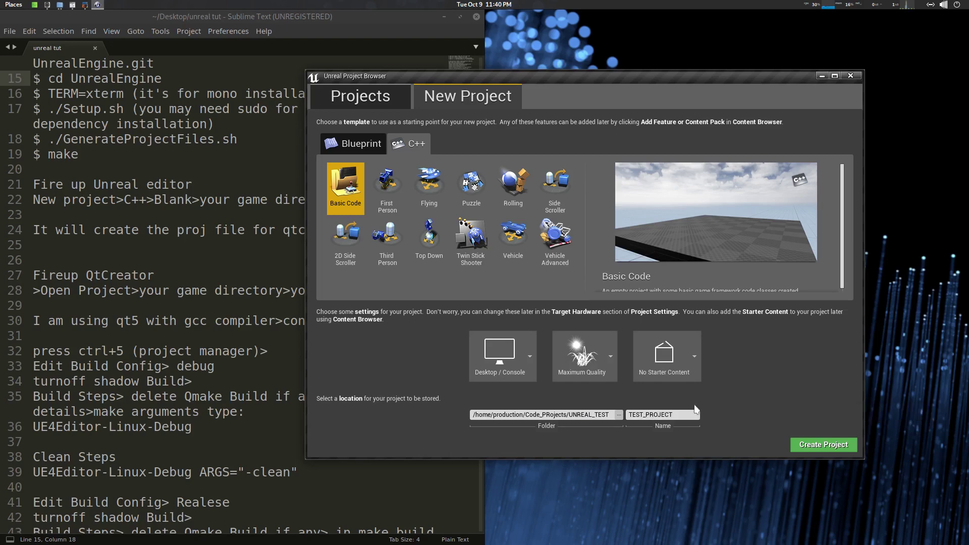
{"action": "type", "text": "CT"}
{"action": "key", "text": "Return"}
{"action": "left_click", "coordinate": [821, 444]}
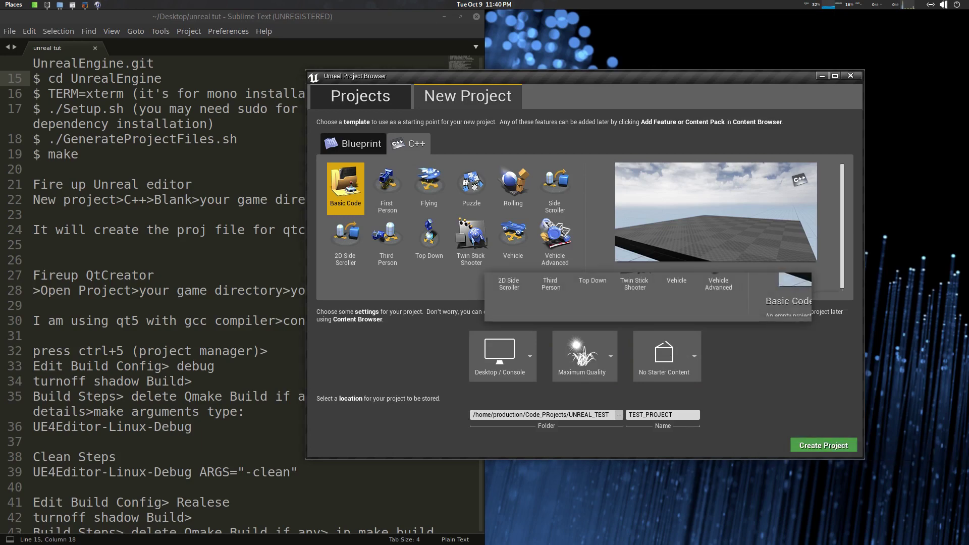
{"action": "left_click_drag", "start_coordinate": [762, 141], "coordinate": [286, 182]}
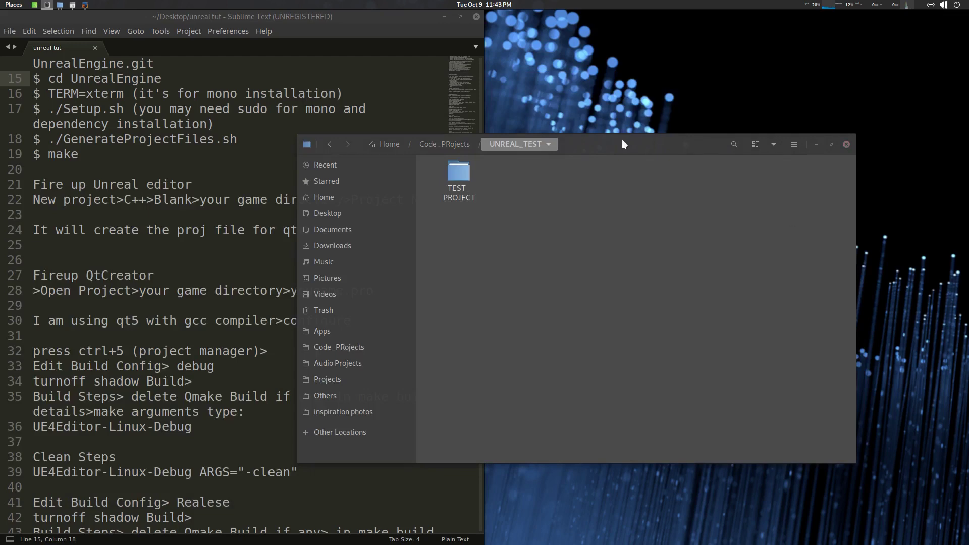
In the file manager, open the TEST_PROJECT folder inside UNREAL_TEST and move the window aside
{"action": "left_click_drag", "start_coordinate": [622, 141], "coordinate": [617, 128]}
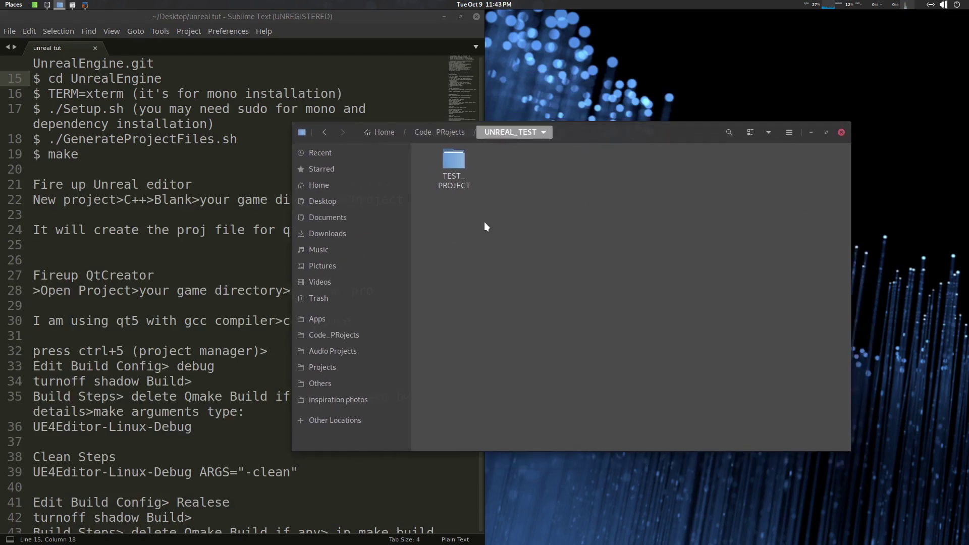
{"action": "double_click", "coordinate": [460, 163]}
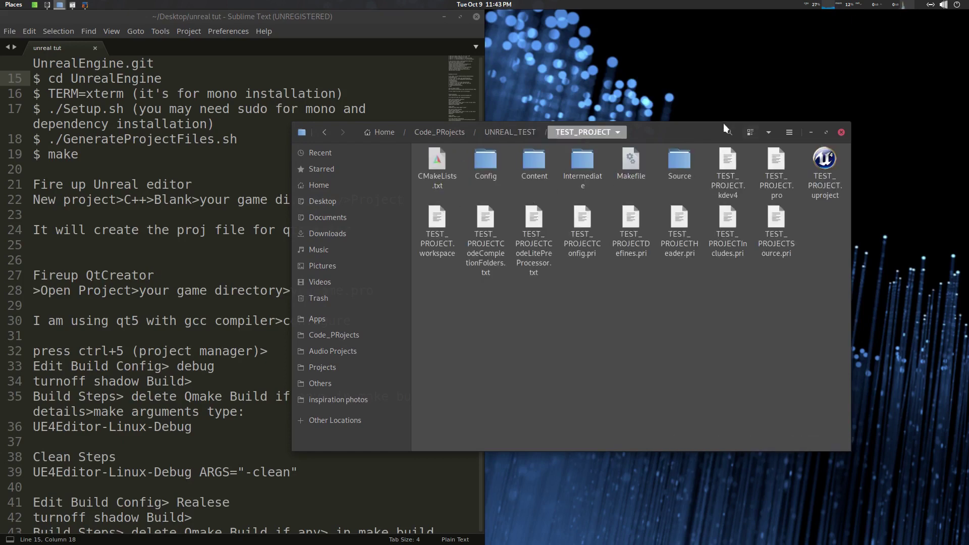
{"action": "left_click_drag", "start_coordinate": [696, 136], "coordinate": [621, 125]}
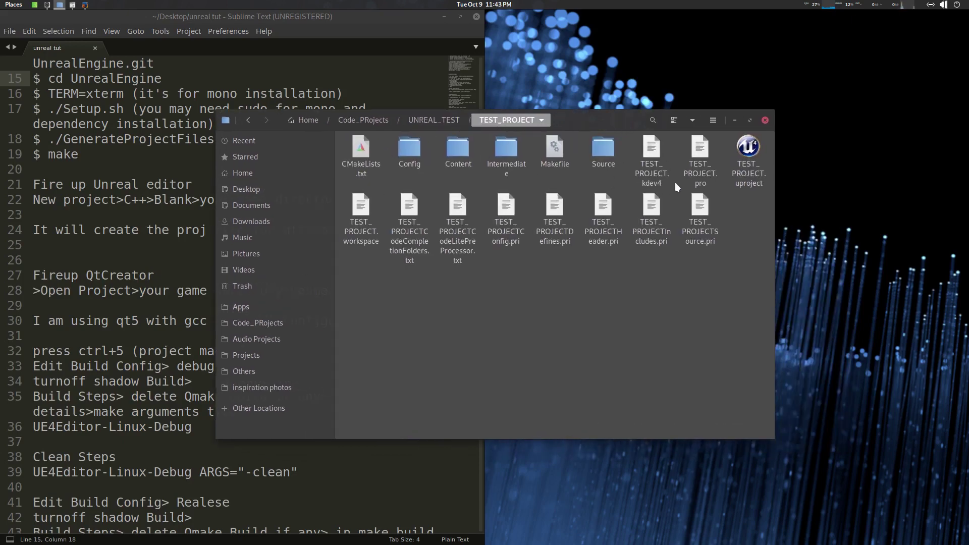
Examine the generated project files in TEST_PROJECT, including the .kdev4, .workspace and QtCreator .pro files
{"action": "left_click", "coordinate": [659, 177]}
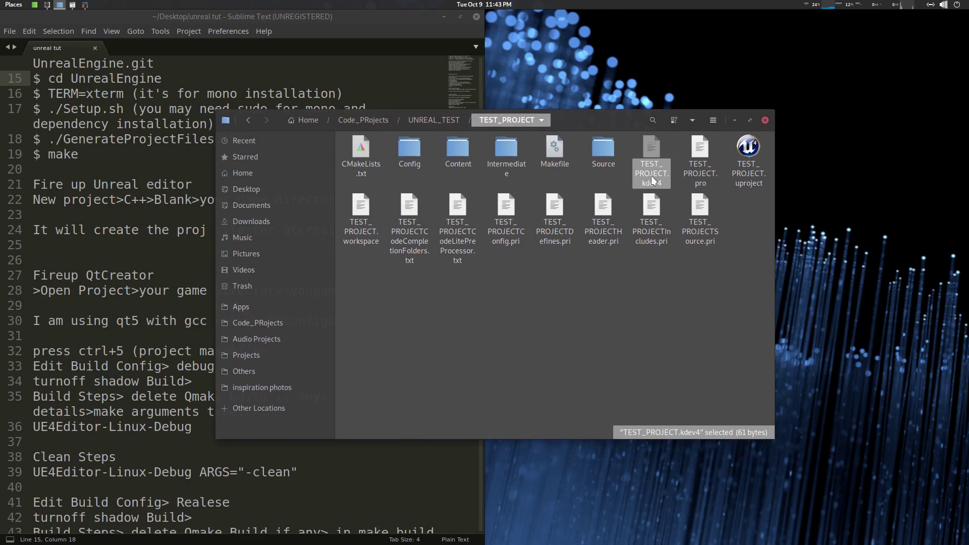
{"action": "left_click", "coordinate": [665, 297]}
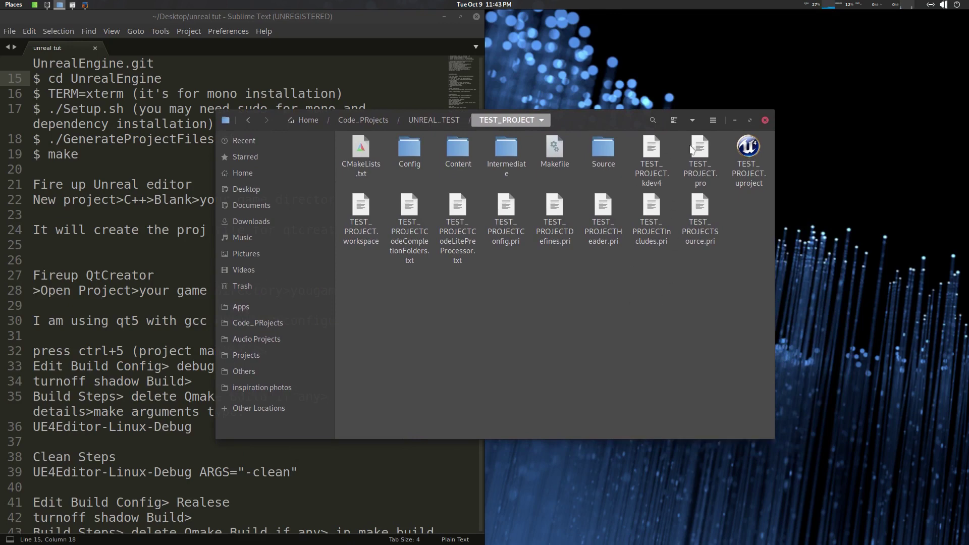
{"action": "left_click", "coordinate": [655, 166]}
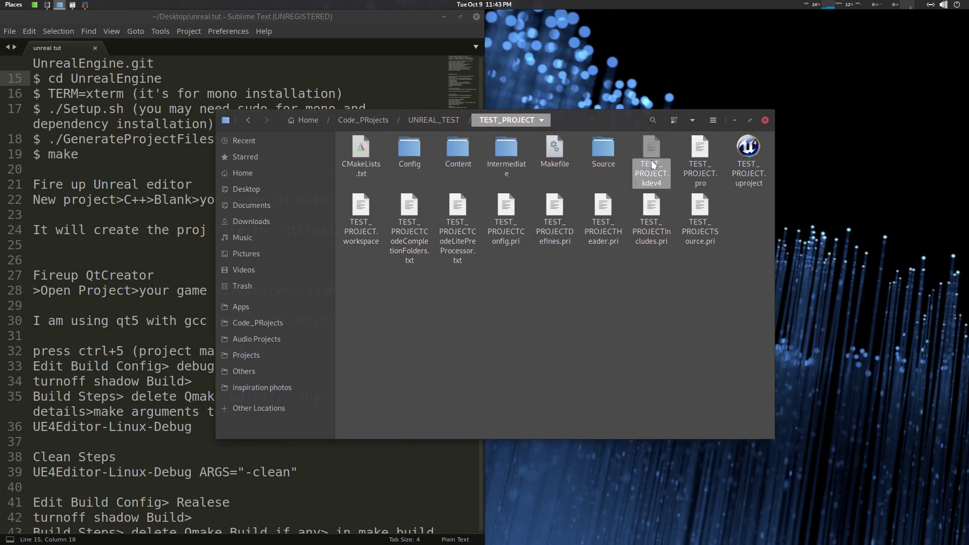
{"action": "left_click", "coordinate": [702, 167]}
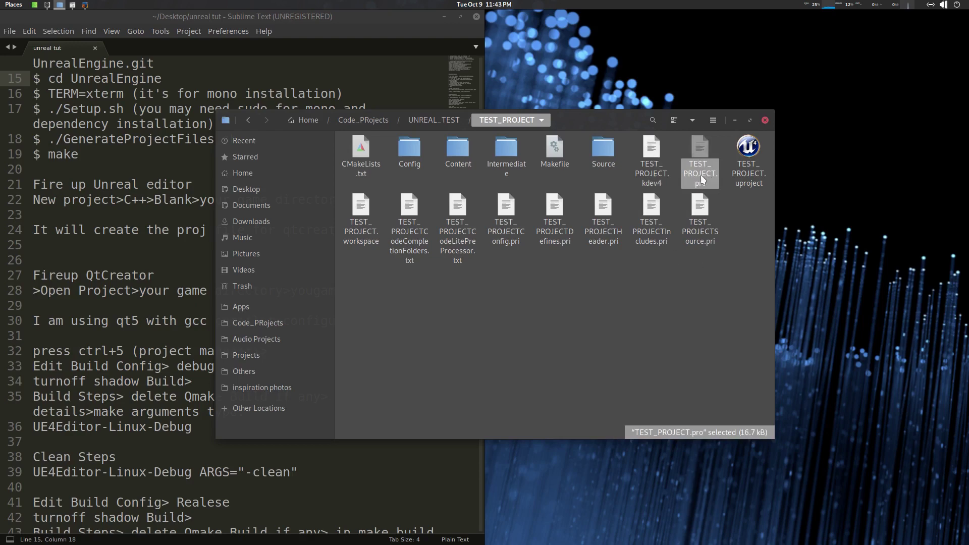
{"action": "left_click", "coordinate": [551, 282]}
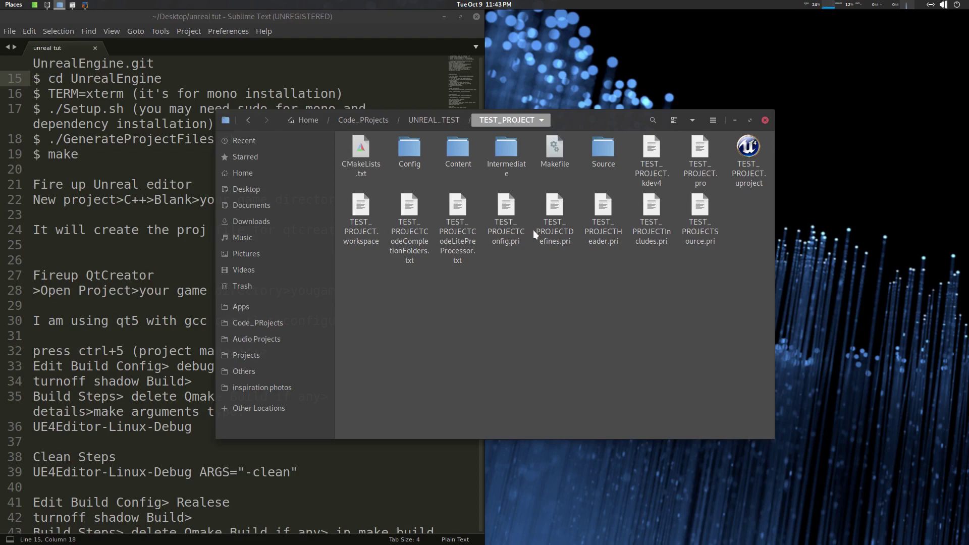
{"action": "left_click", "coordinate": [360, 213]}
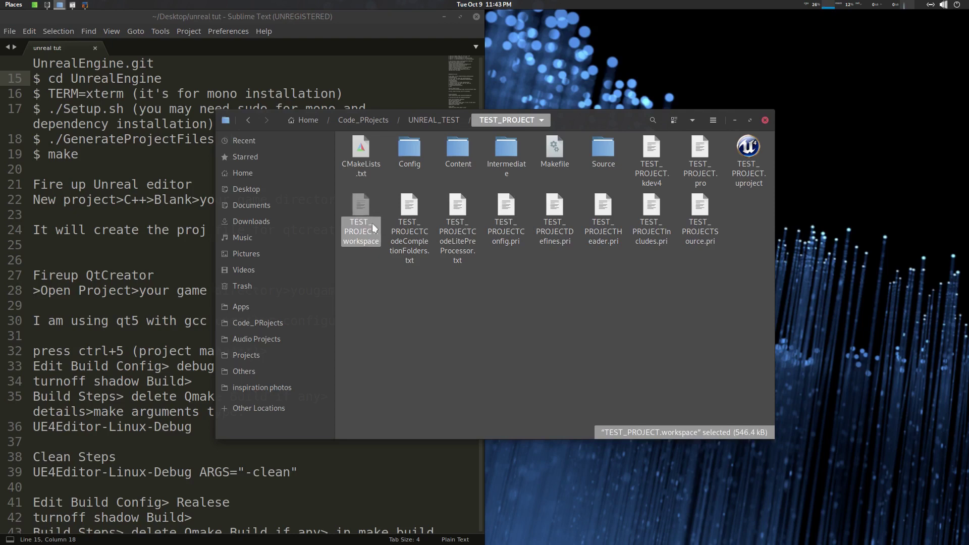
{"action": "left_click", "coordinate": [379, 194]}
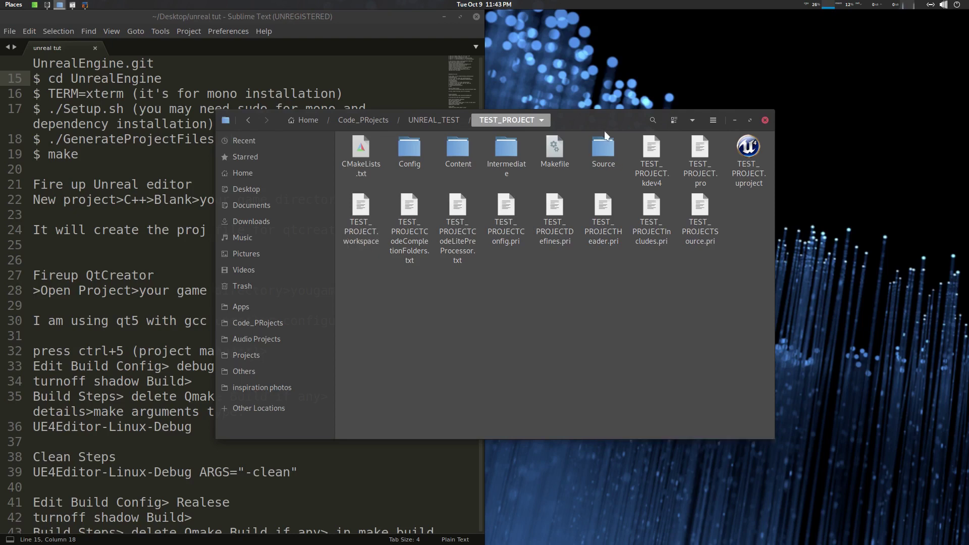
{"action": "left_click_drag", "start_coordinate": [606, 130], "coordinate": [673, 101]}
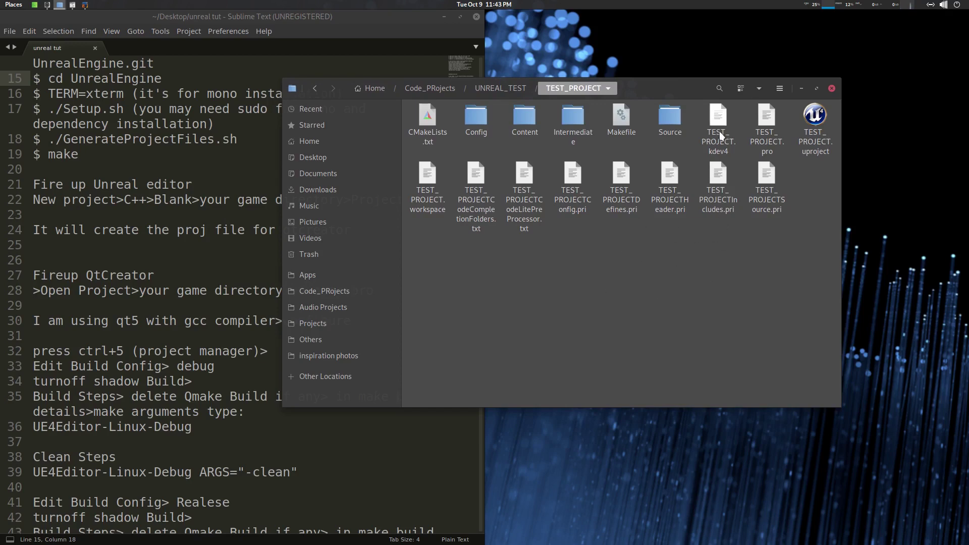
{"action": "left_click", "coordinate": [732, 152]}
{"action": "left_click", "coordinate": [771, 132]}
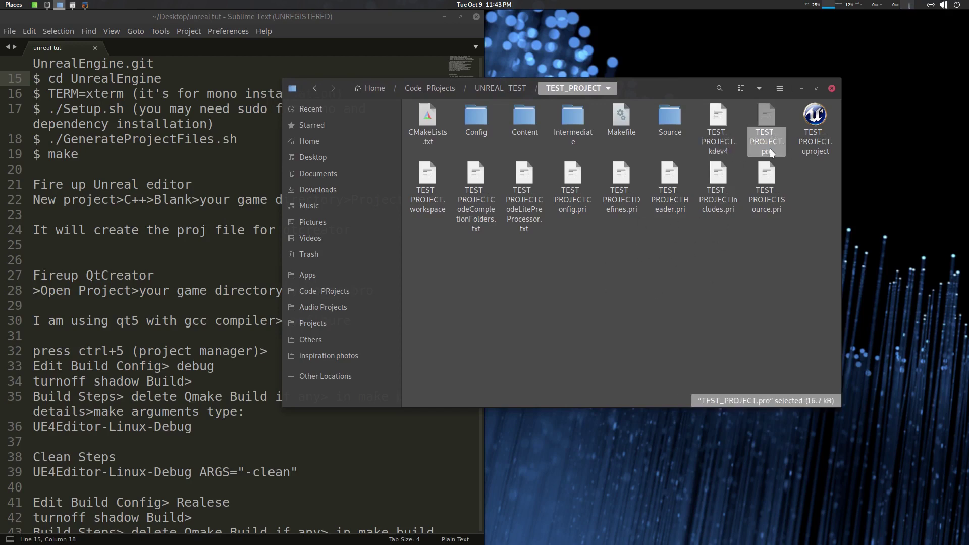
Check the TEST_PROJECT.workspace file and read the notes on opening the game's .pro file in QtCreator and configuring it with qt5
{"action": "left_click", "coordinate": [439, 194]}
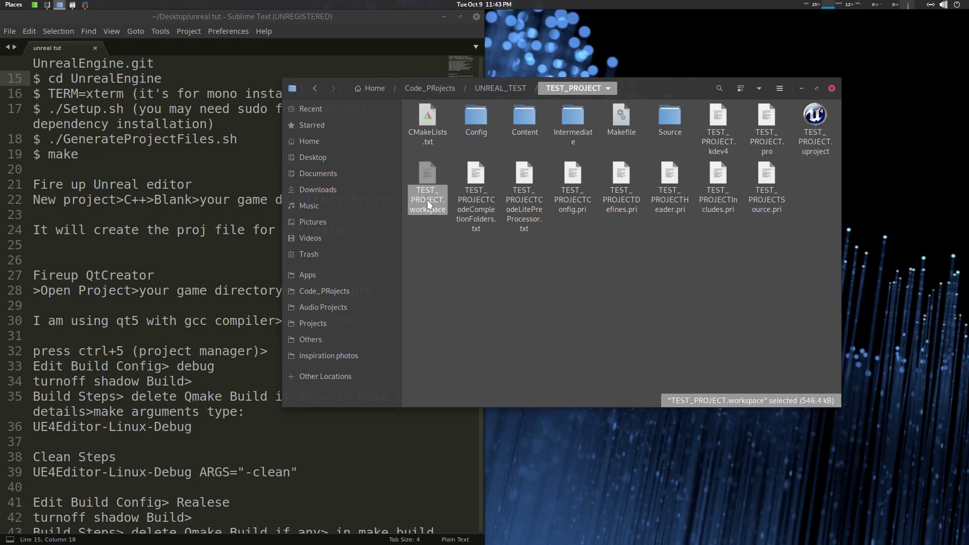
{"action": "left_click", "coordinate": [470, 265]}
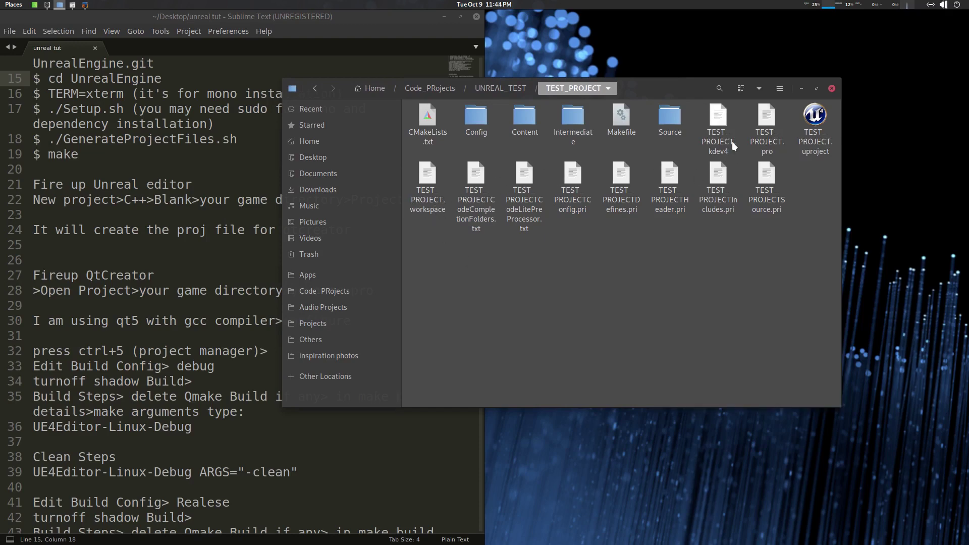
{"action": "left_click_drag", "start_coordinate": [655, 92], "coordinate": [686, 100]}
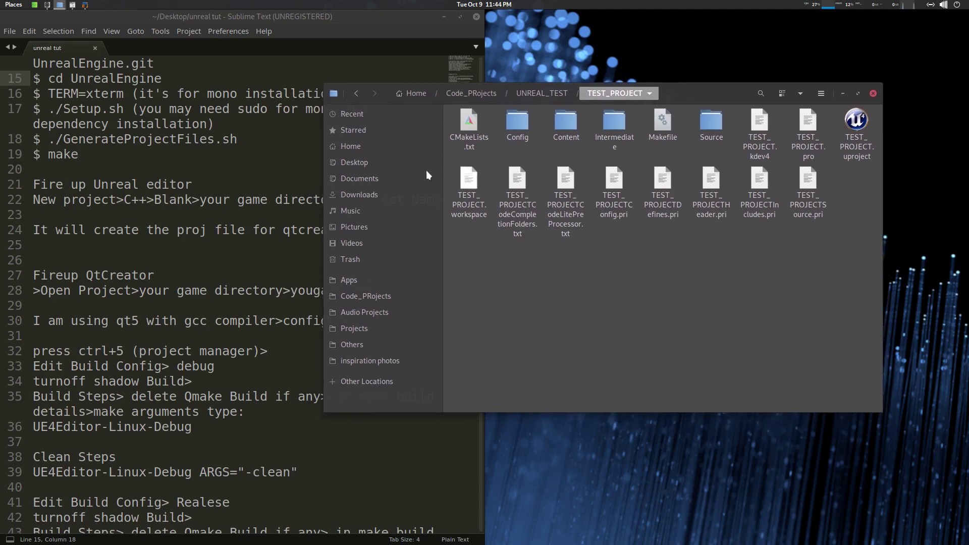
{"action": "left_click", "coordinate": [214, 260]}
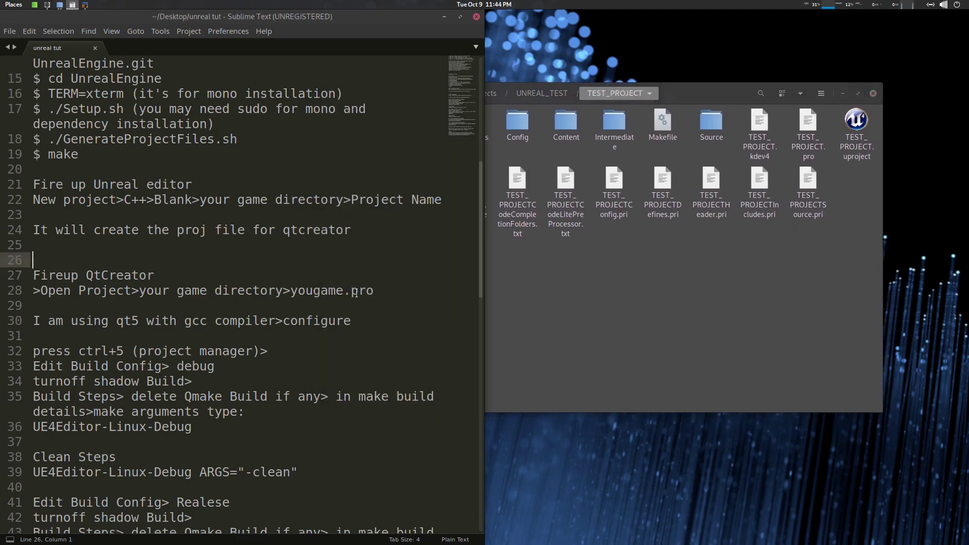
{"action": "left_click", "coordinate": [384, 291]}
{"action": "scroll", "coordinate": [356, 310], "scroll_direction": "down", "scroll_amount": 3}
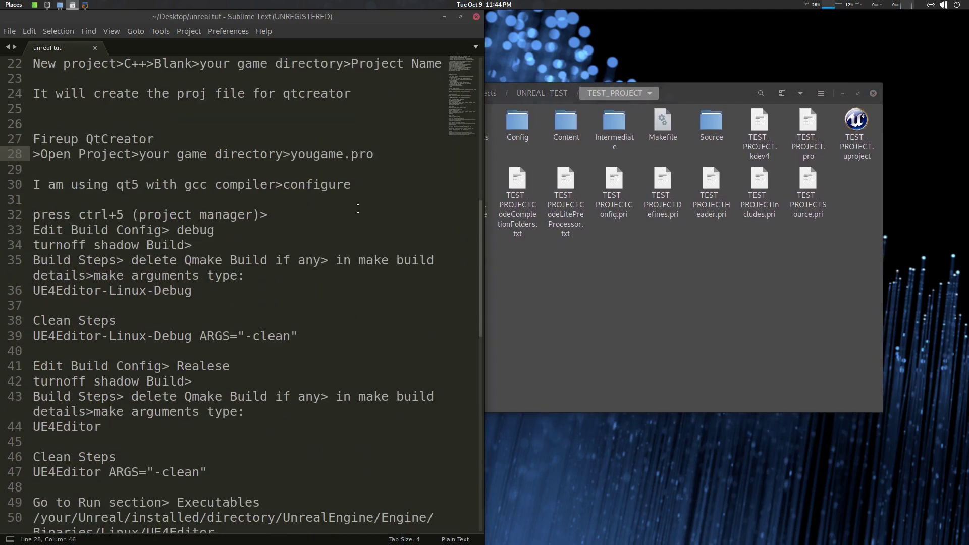
{"action": "left_click", "coordinate": [115, 186]}
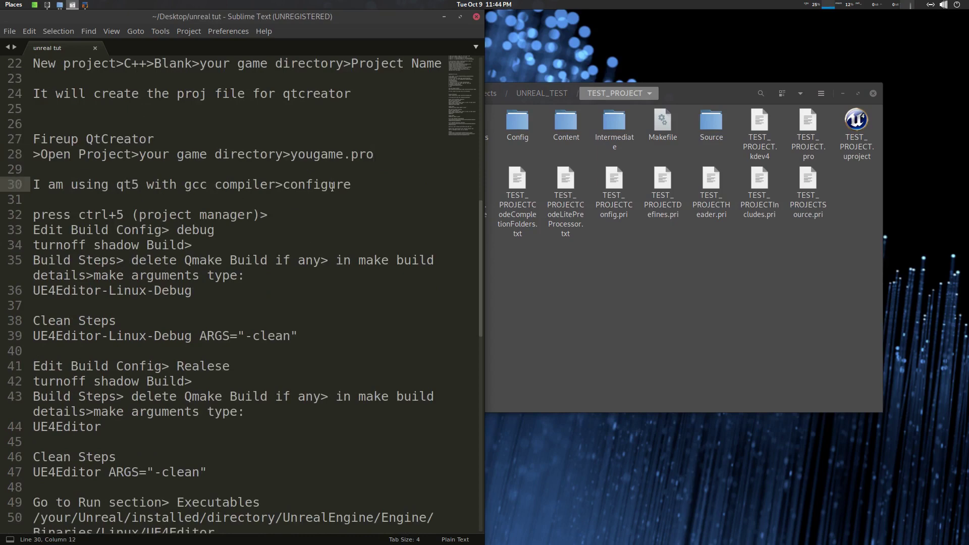
{"action": "left_click", "coordinate": [367, 185]}
{"action": "scroll", "coordinate": [303, 212], "scroll_direction": "up", "scroll_amount": 1}
{"action": "left_click", "coordinate": [163, 179]}
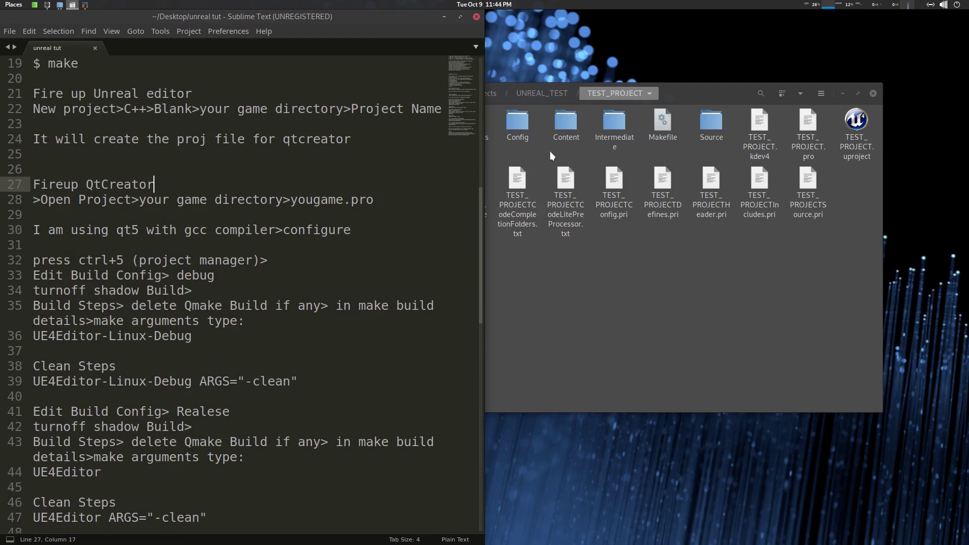
Launch Qt Creator and arrange its window next to the TEST_PROJECT folder window
{"action": "left_click_drag", "start_coordinate": [679, 95], "coordinate": [724, 69]}
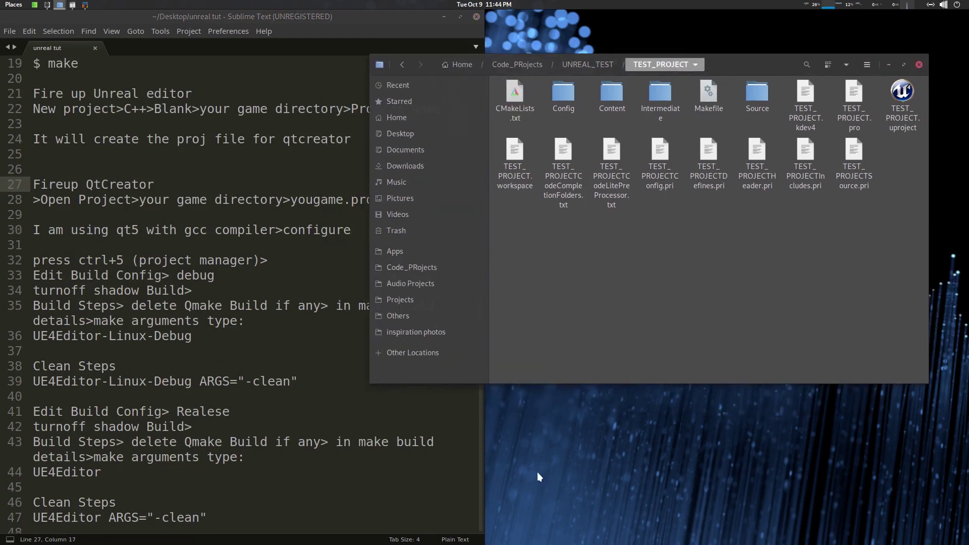
{"action": "mouse_move", "coordinate": [610, 534]}
{"action": "left_click_drag", "start_coordinate": [758, 71], "coordinate": [750, 88]}
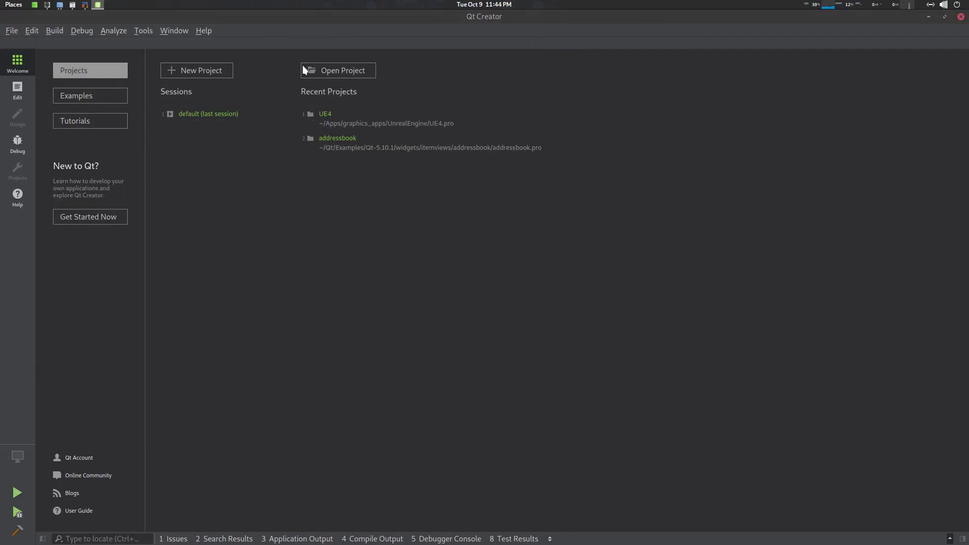
{"action": "left_click_drag", "start_coordinate": [449, 18], "coordinate": [294, 97]}
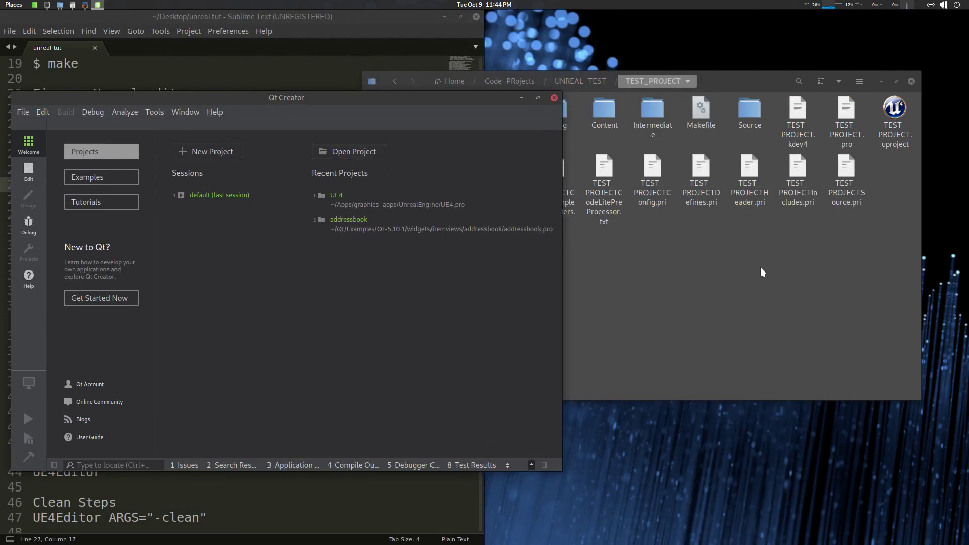
Open TEST_PROJECT.pro from the TEST_PROJECT folder in Qt Creator
{"action": "left_click", "coordinate": [761, 268]}
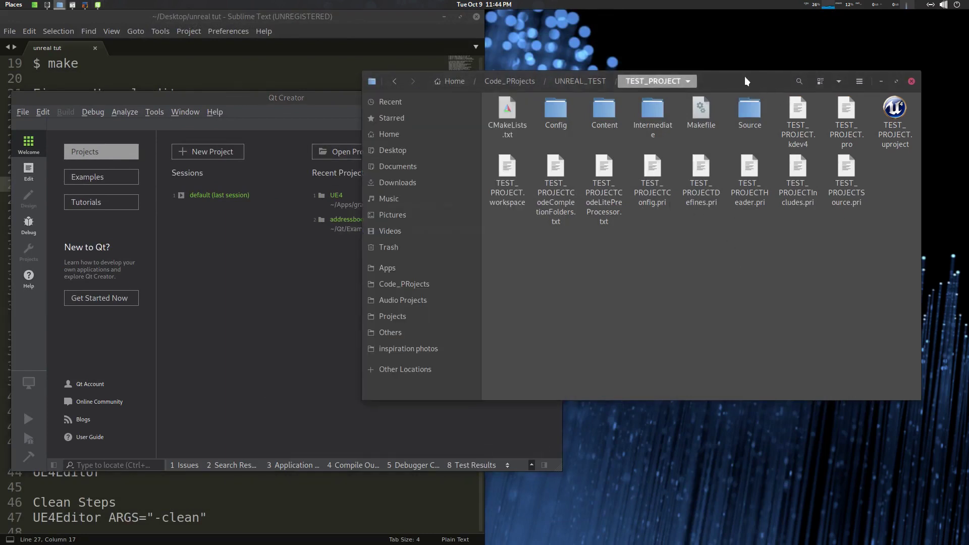
{"action": "left_click_drag", "start_coordinate": [746, 81], "coordinate": [775, 82]}
{"action": "left_click_drag", "start_coordinate": [875, 119], "coordinate": [298, 268]}
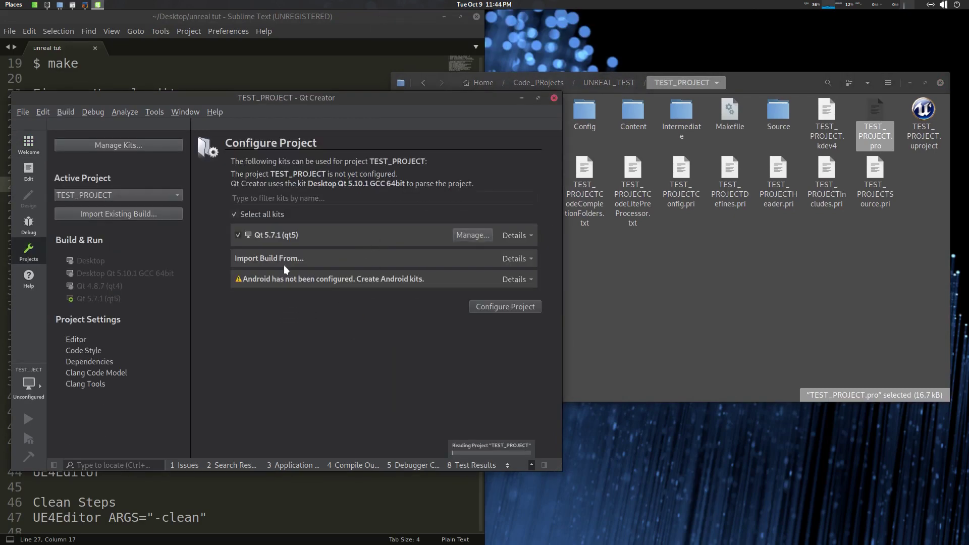
Tile the Qt Creator window beside the notes and minimize the file manager
{"action": "left_click_drag", "start_coordinate": [355, 105], "coordinate": [467, 70]}
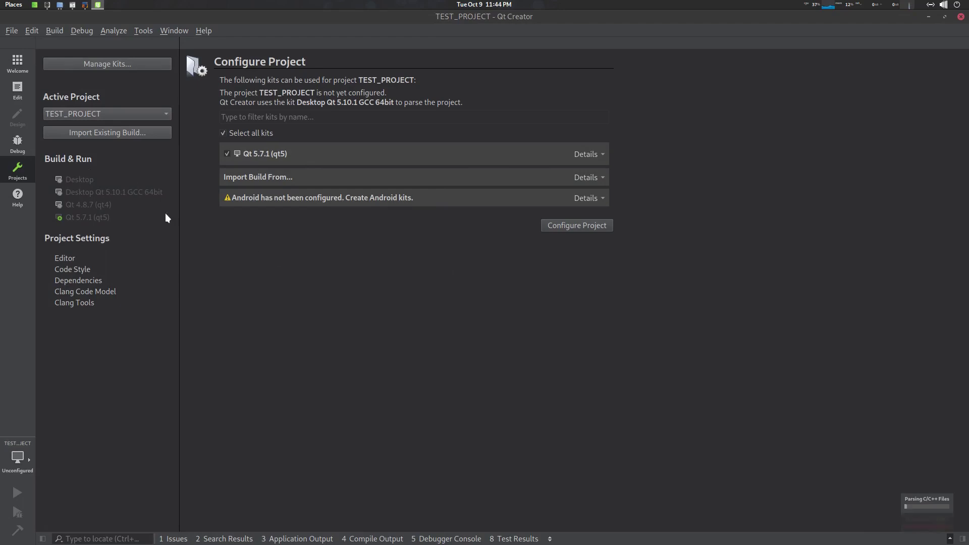
{"action": "double_click", "coordinate": [324, 24]}
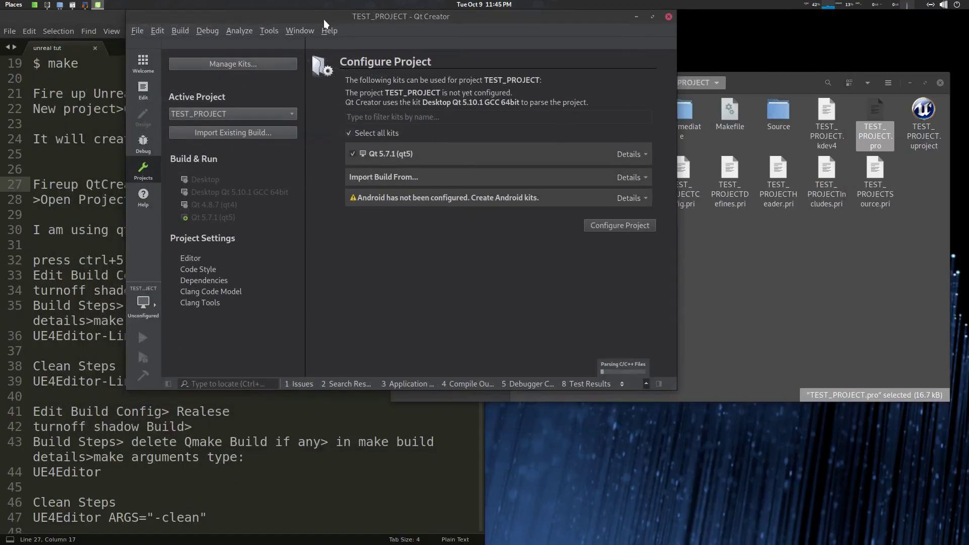
{"action": "key", "text": "super+Right"}
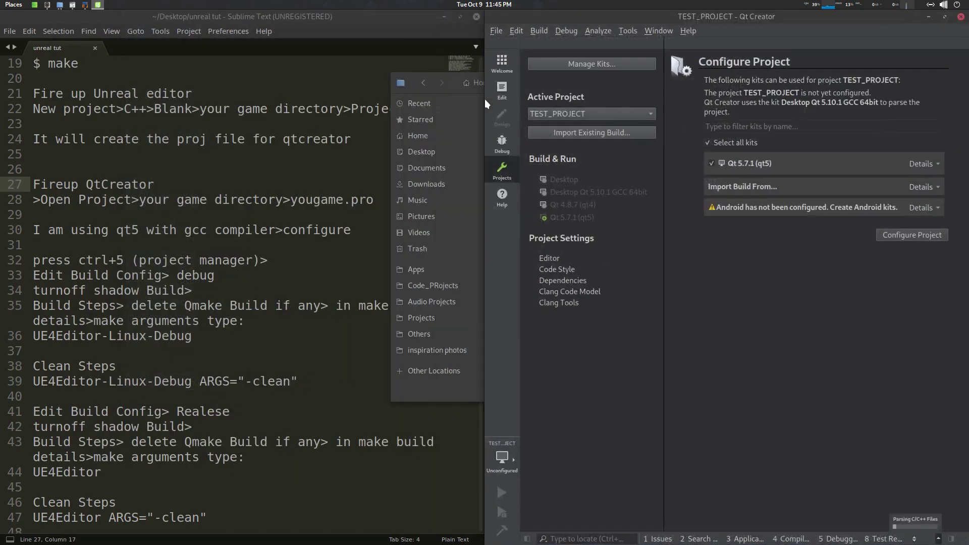
{"action": "left_click", "coordinate": [455, 74]}
{"action": "left_click", "coordinate": [910, 83]}
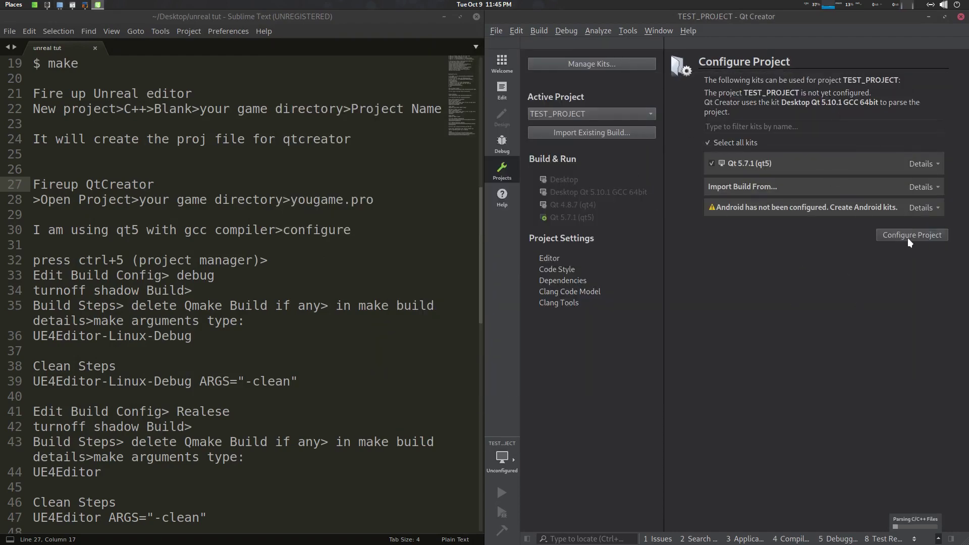
Configure TEST_PROJECT with the Qt 5.7.1 (qt5) kit and expand its project tree
{"action": "mouse_move", "coordinate": [726, 161]}
{"action": "left_click", "coordinate": [918, 234]}
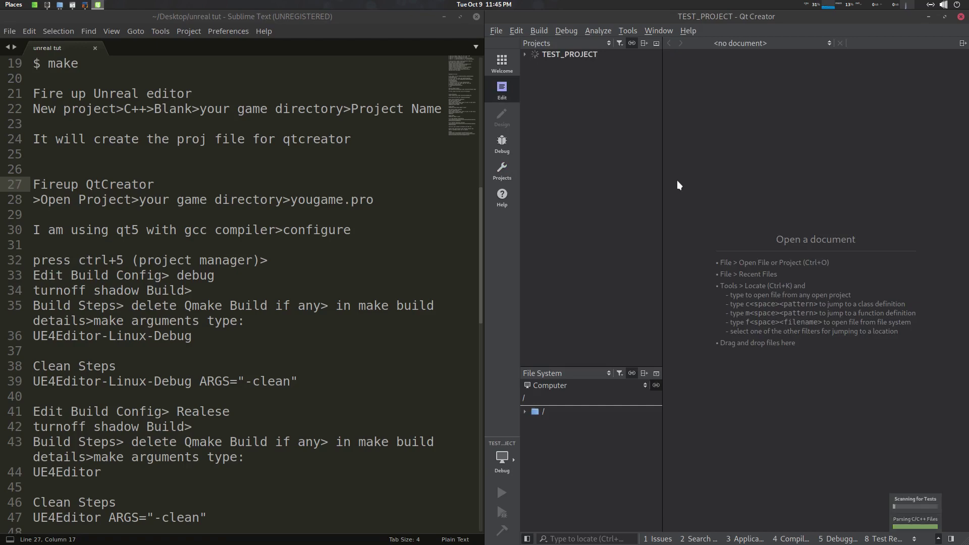
{"action": "left_click", "coordinate": [526, 54]}
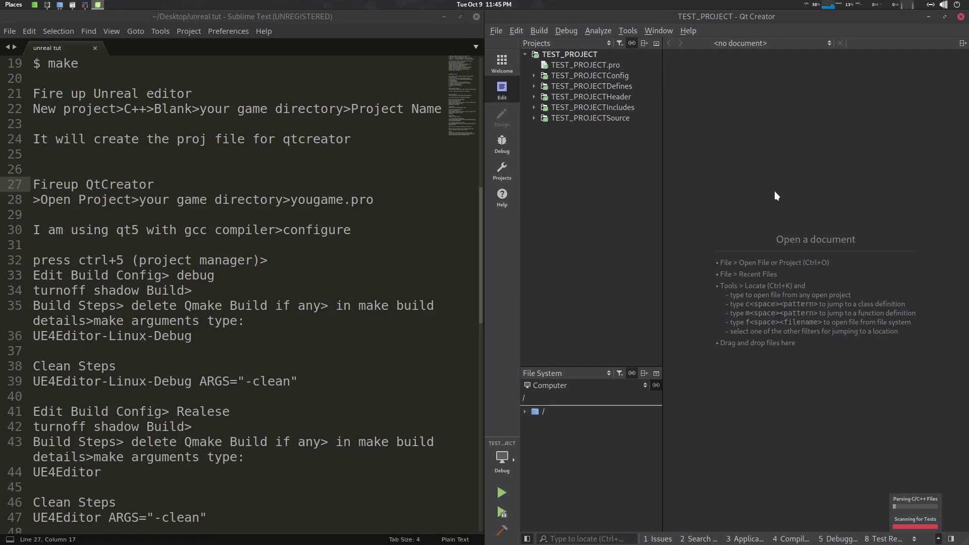
Open the project's build settings and review the notes on the debug and release build configurations
{"action": "left_click", "coordinate": [505, 171]}
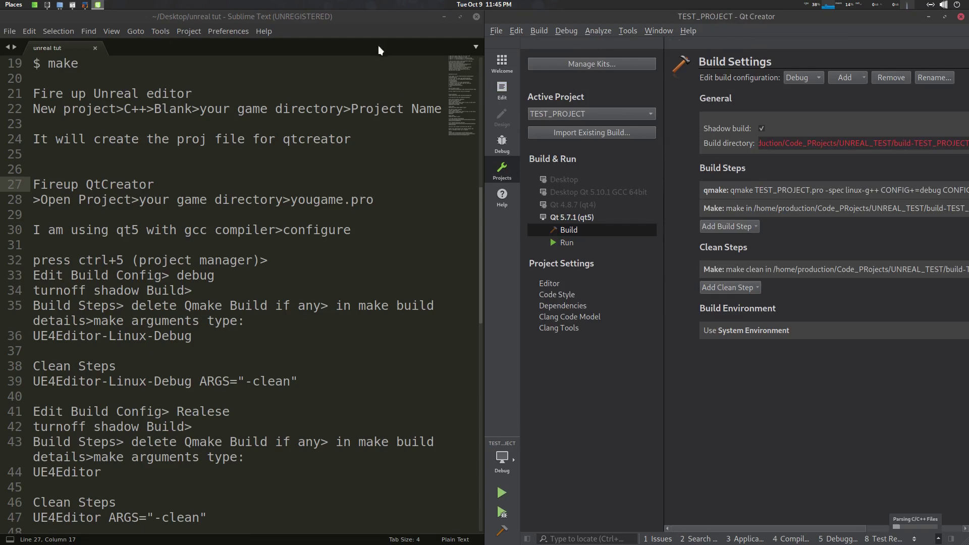
{"action": "left_click", "coordinate": [369, 21]}
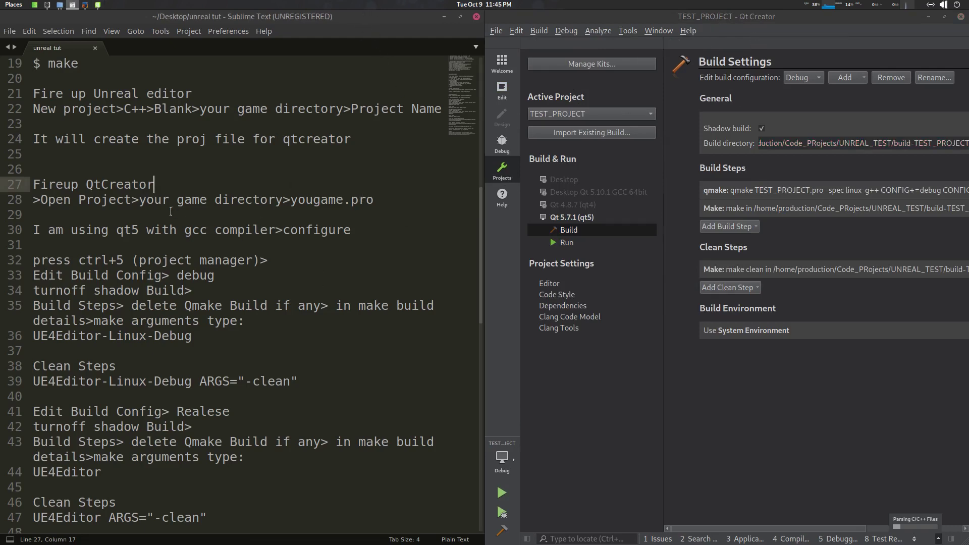
{"action": "scroll", "coordinate": [274, 197], "scroll_direction": "down", "scroll_amount": 1}
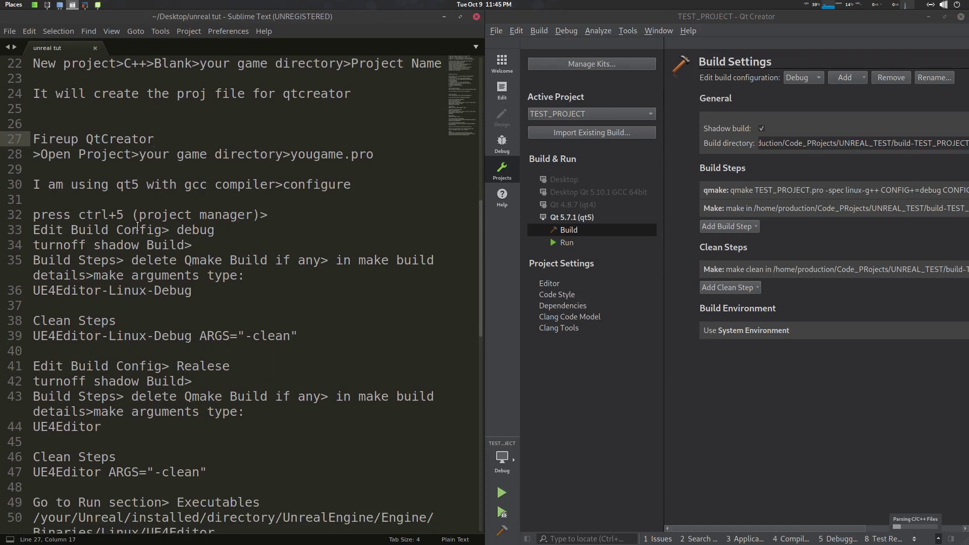
{"action": "scroll", "coordinate": [137, 227], "scroll_direction": "down", "scroll_amount": 1}
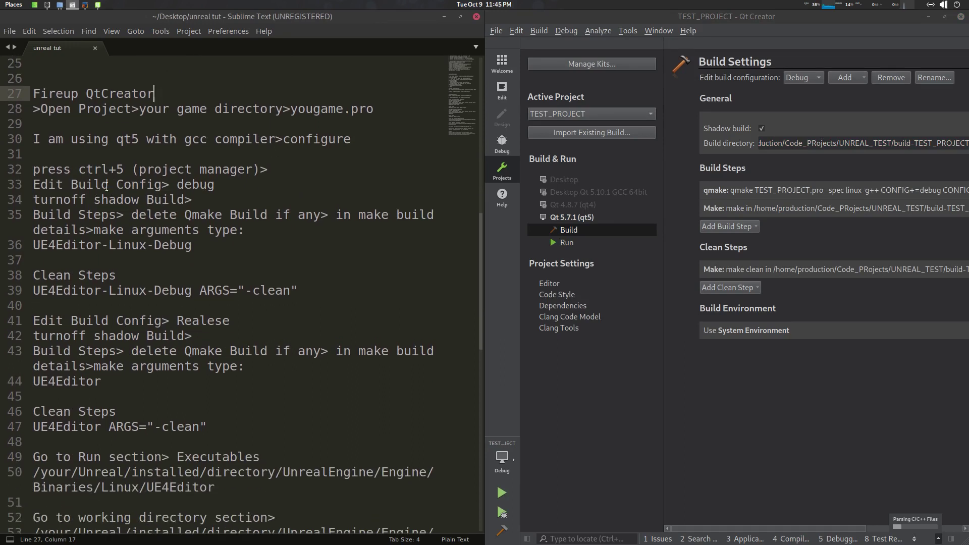
{"action": "left_click", "coordinate": [849, 402]}
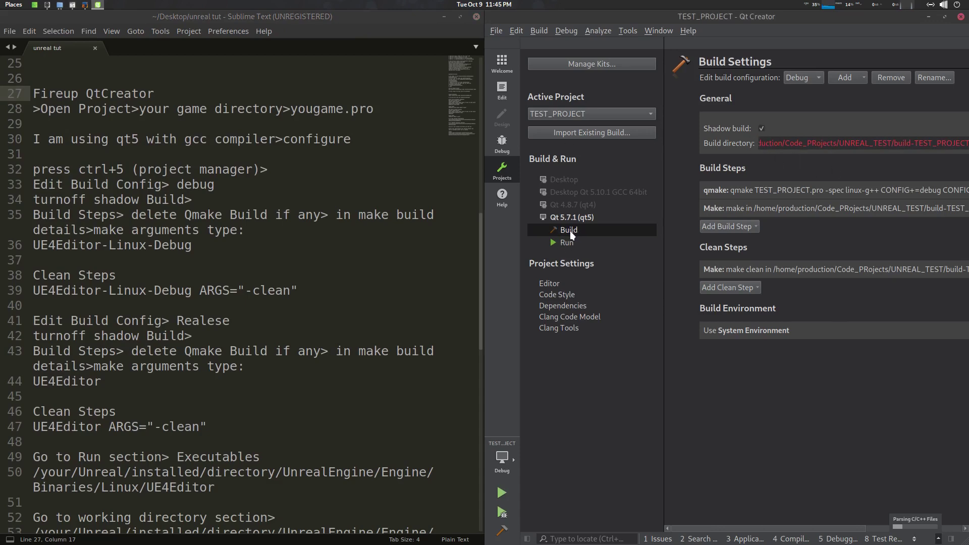
In the Debug build configuration, turn off shadow build and remove the qmake build step
{"action": "left_click", "coordinate": [807, 77]}
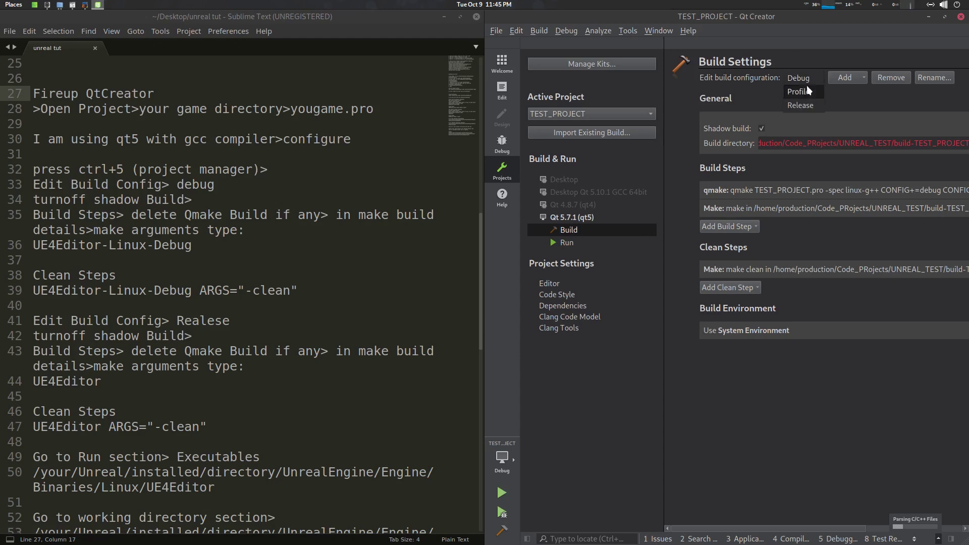
{"action": "left_click", "coordinate": [798, 77]}
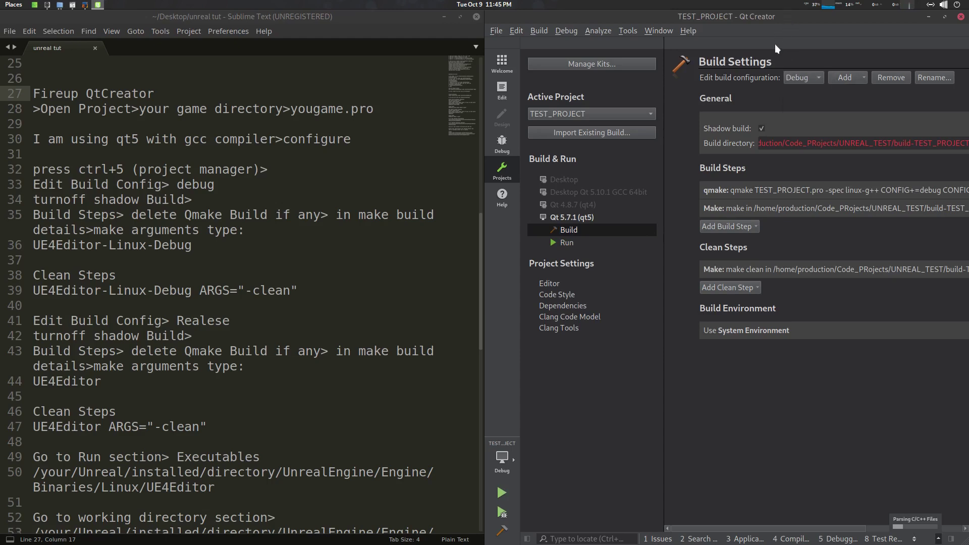
{"action": "left_click", "coordinate": [761, 129]}
{"action": "double_click", "coordinate": [762, 22]}
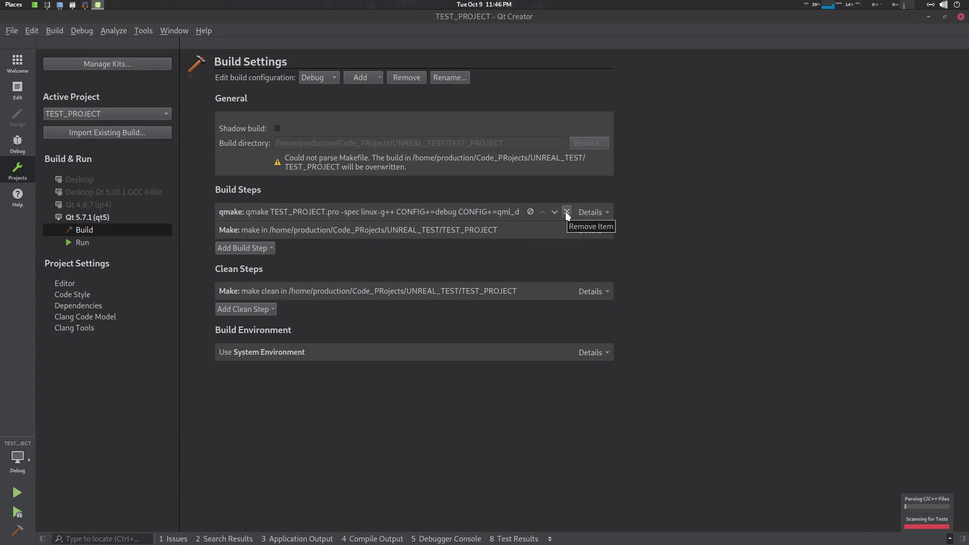
{"action": "left_click", "coordinate": [566, 212]}
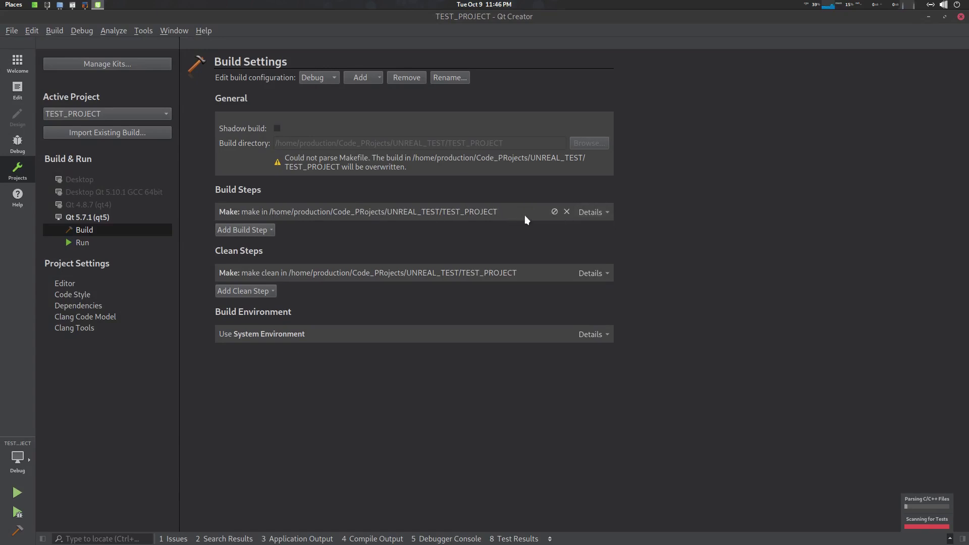
Set the Make build step's arguments to UE4Editor-Linux-Debug, copied from the notes
{"action": "left_click", "coordinate": [598, 212]}
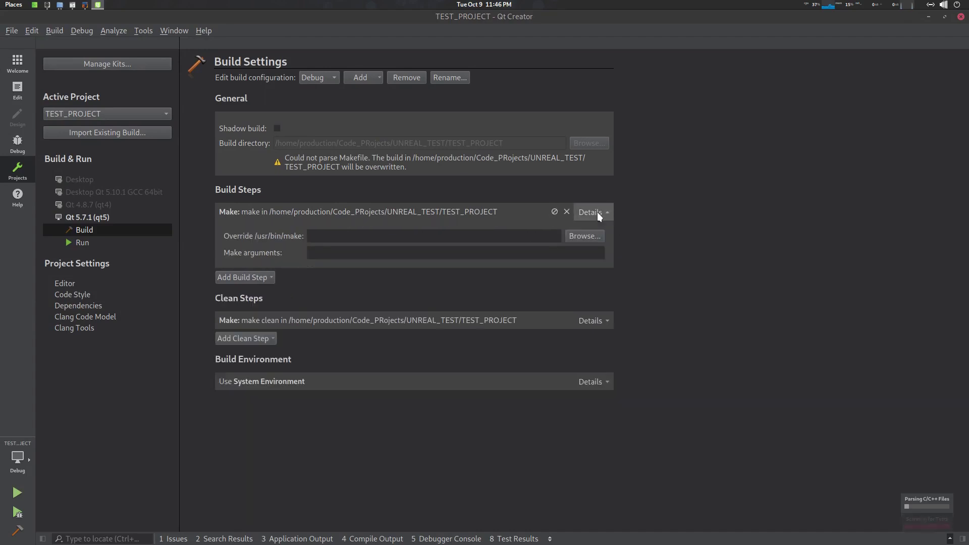
{"action": "left_click", "coordinate": [324, 254]}
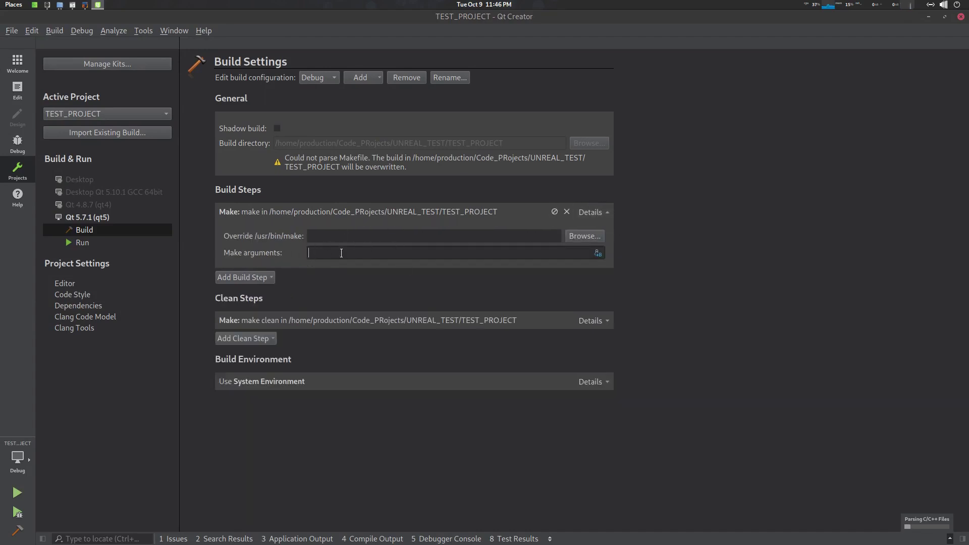
{"action": "left_click_drag", "start_coordinate": [396, 16], "coordinate": [465, 40]}
{"action": "left_click", "coordinate": [217, 242]}
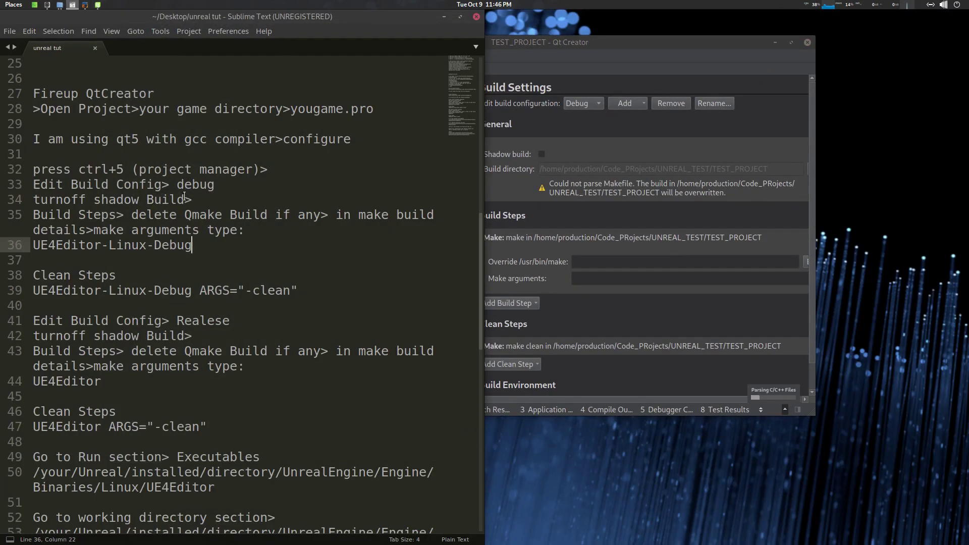
{"action": "left_click", "coordinate": [123, 214]}
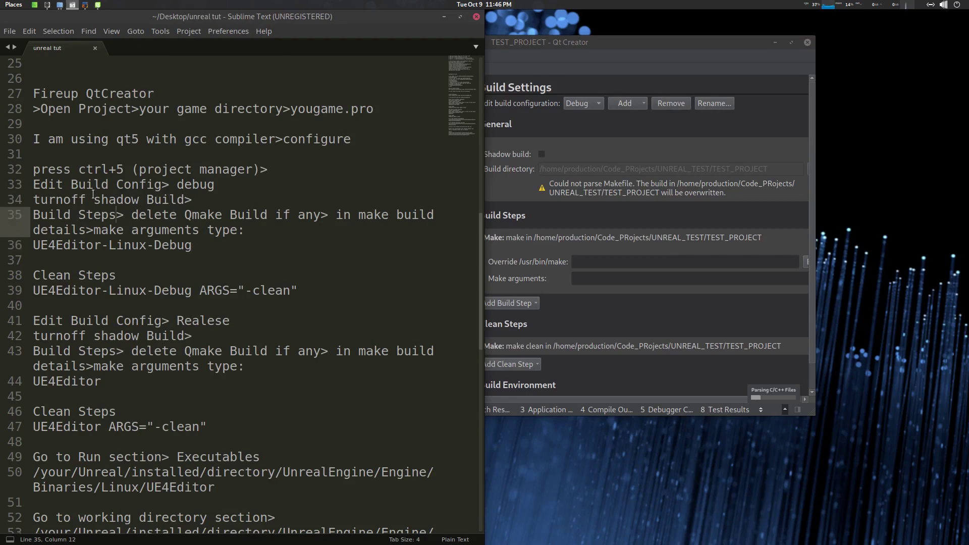
{"action": "key", "text": "Right"}
{"action": "key", "text": "Right"}
{"action": "key", "text": "Right"}
{"action": "left_click", "coordinate": [78, 245]}
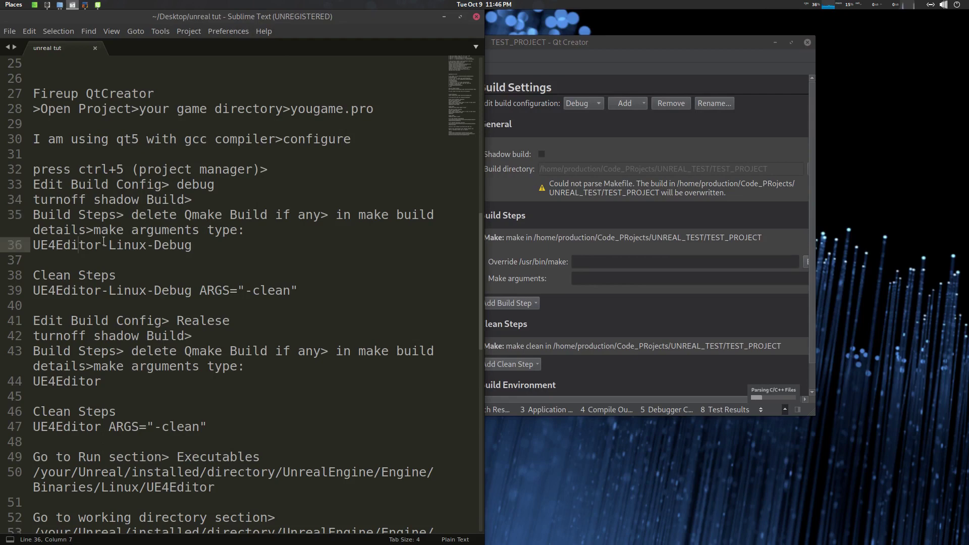
{"action": "left_click", "coordinate": [198, 246]}
{"action": "left_click_drag", "start_coordinate": [192, 246], "coordinate": [32, 246]}
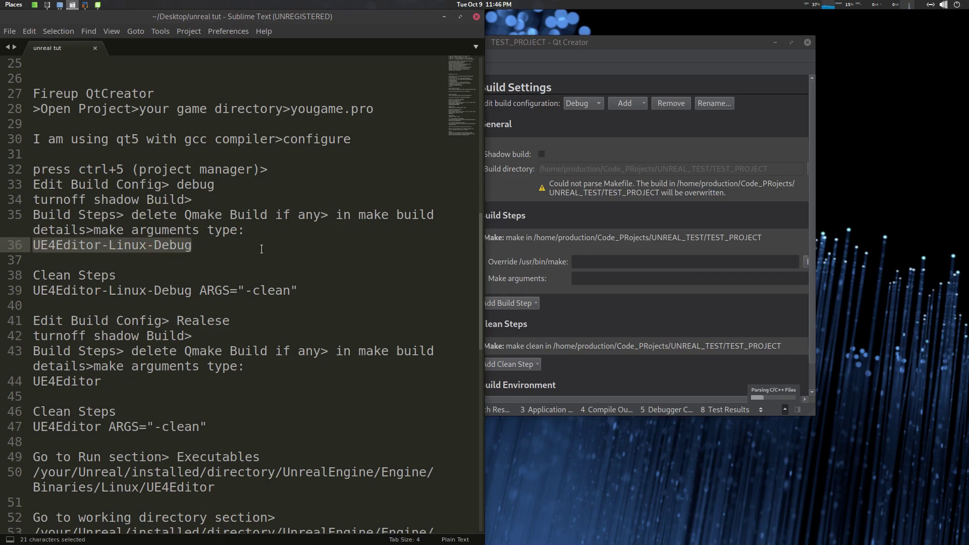
{"action": "key", "text": "ctrl+c"}
{"action": "left_click", "coordinate": [637, 47]}
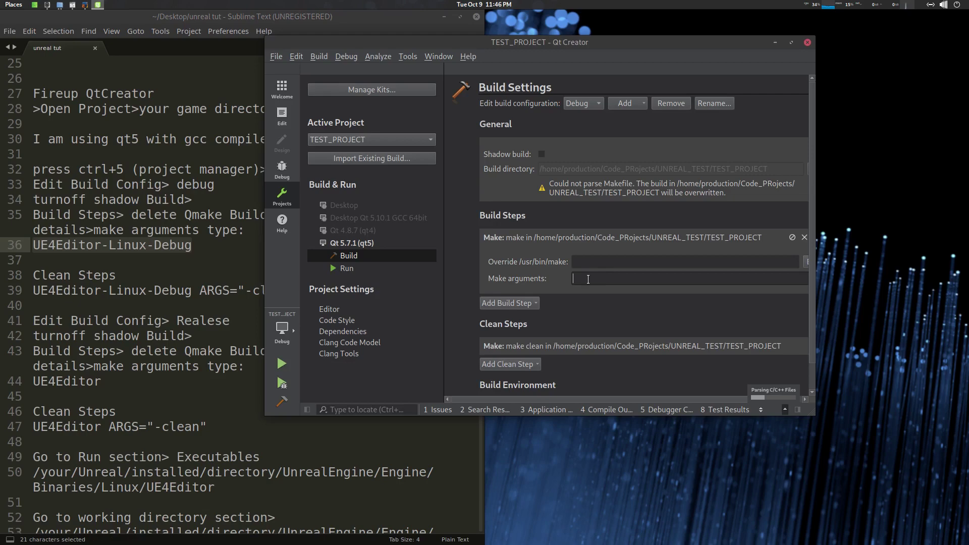
{"action": "key", "text": "ctrl+v"}
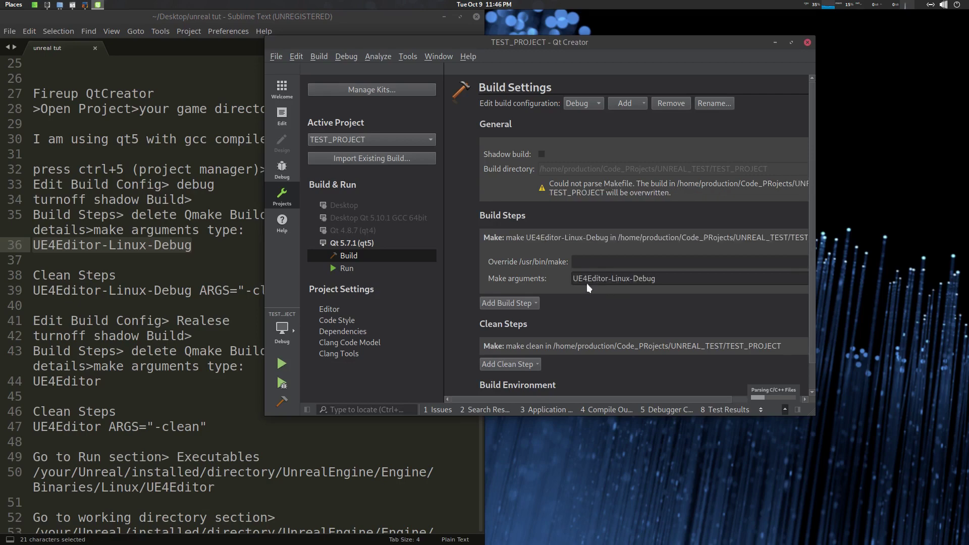
Set the Debug configuration's Make clean step arguments to UE4Editor-Linux-Debug ARGS="-clean", copied from the notes
{"action": "double_click", "coordinate": [632, 44]}
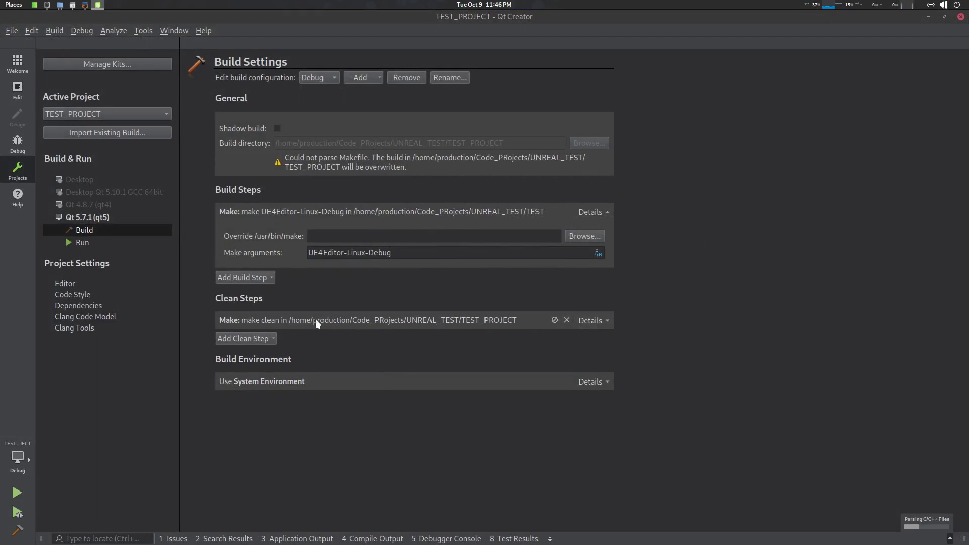
{"action": "left_click", "coordinate": [593, 319]}
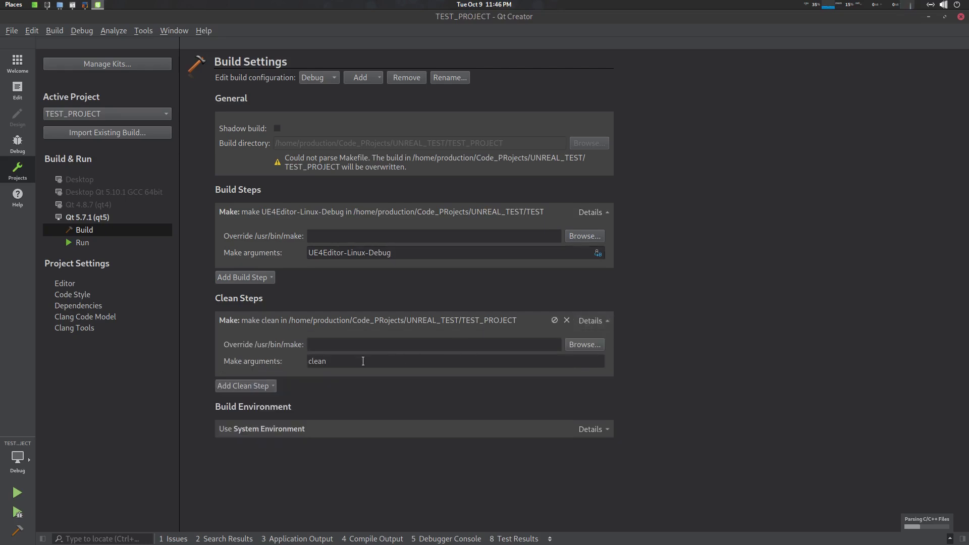
{"action": "left_click_drag", "start_coordinate": [438, 12], "coordinate": [547, 38]}
{"action": "left_click", "coordinate": [161, 289]}
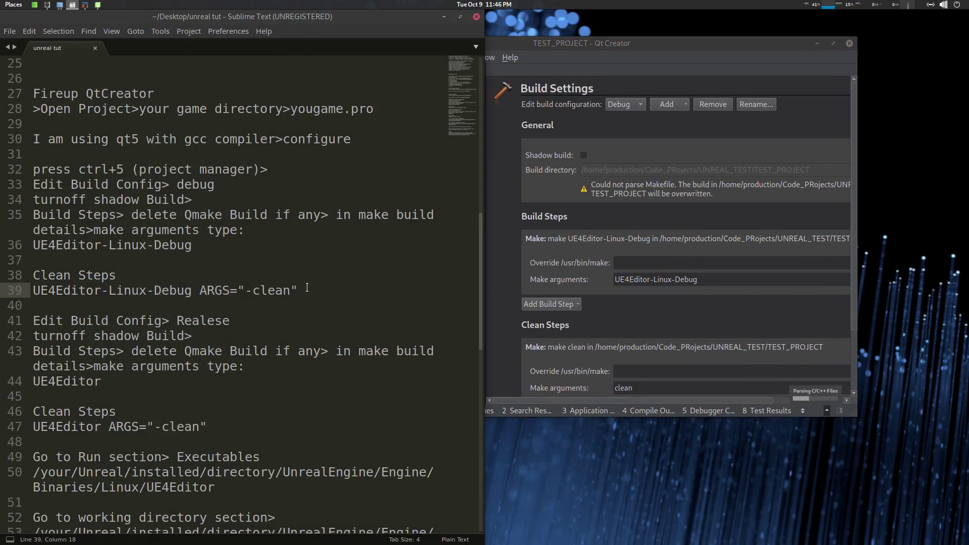
{"action": "left_click_drag", "start_coordinate": [307, 287], "coordinate": [32, 290]}
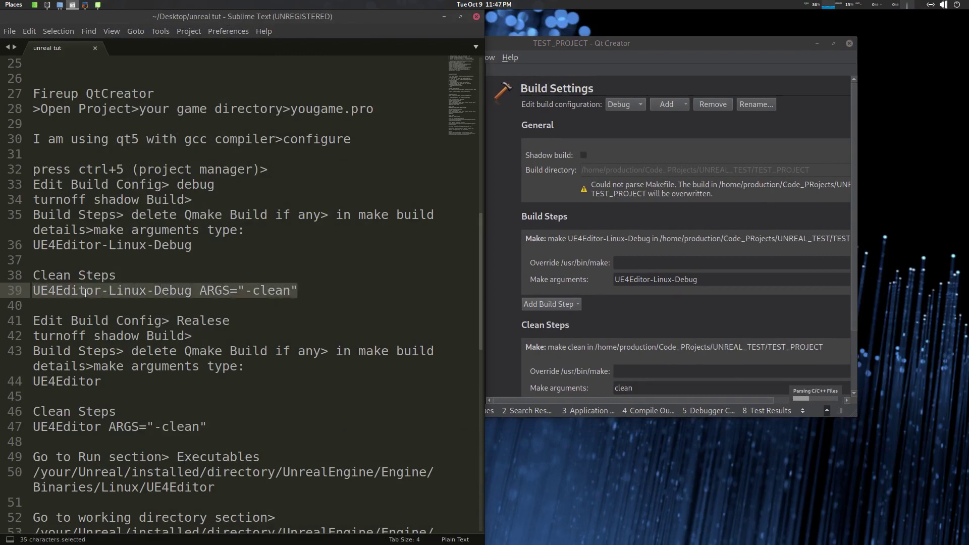
{"action": "key", "text": "ctrl+c"}
{"action": "double_click", "coordinate": [678, 41]}
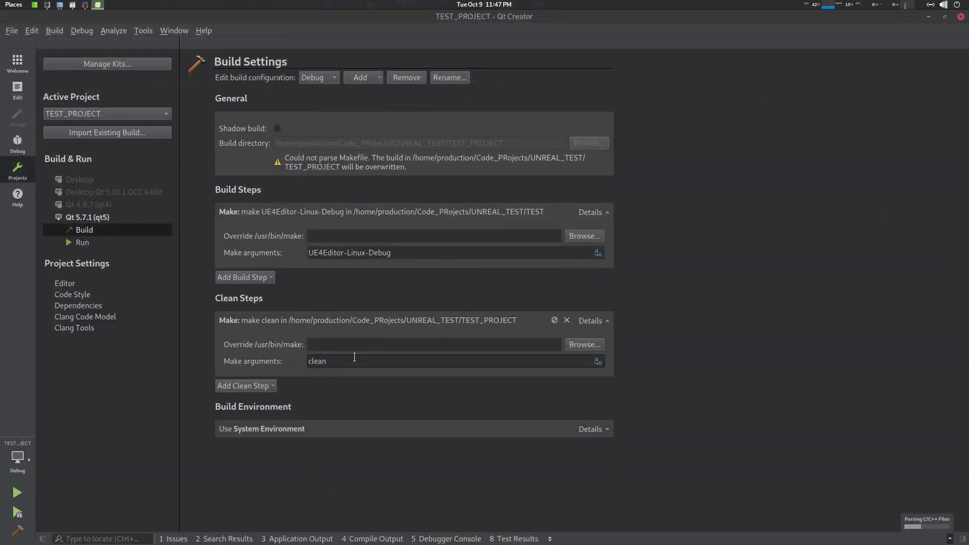
{"action": "left_click", "coordinate": [309, 361]}
{"action": "key", "text": "ctrl+a"}
{"action": "key", "text": "ctrl+v"}
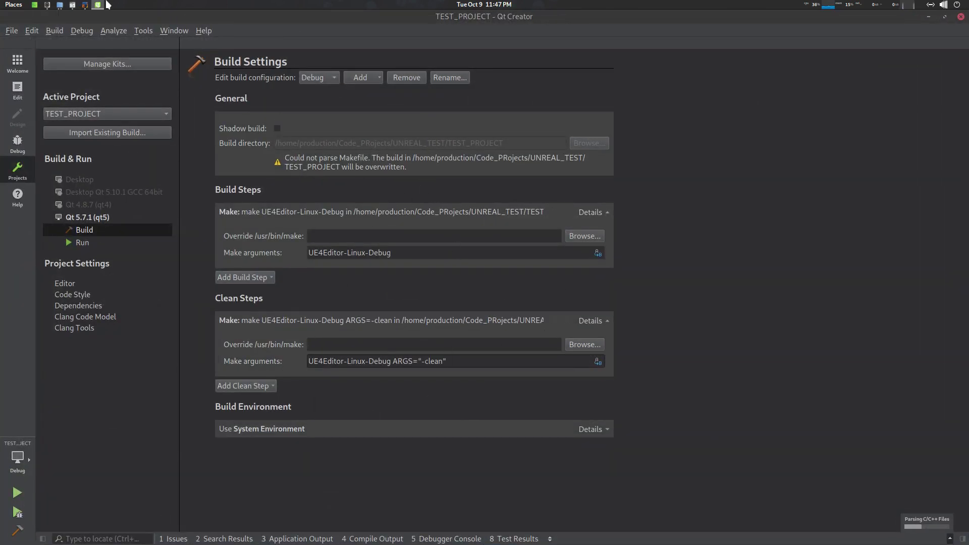
Copy the SettingUpQtCreator documentation link from the end of the notes and open it in a new Firefox tab
{"action": "left_click", "coordinate": [87, 5]}
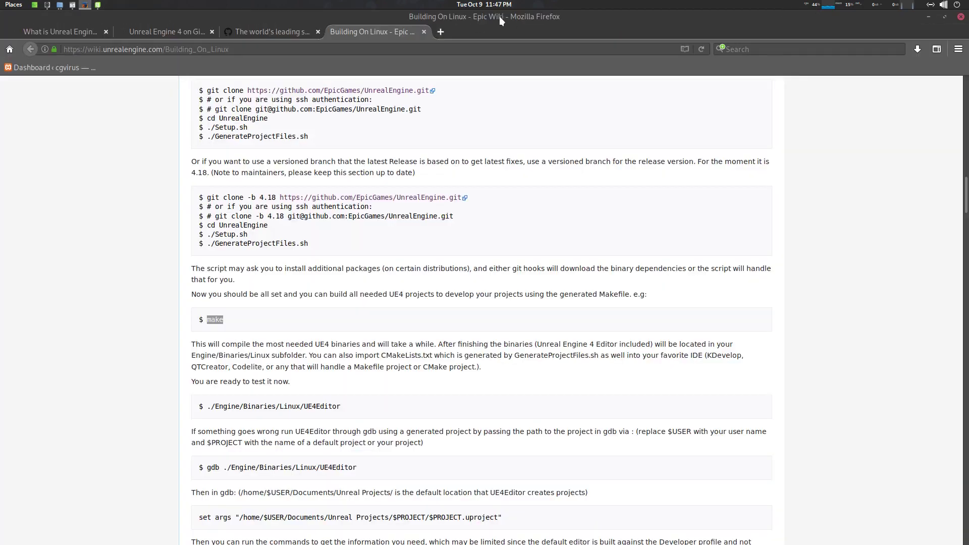
{"action": "left_click", "coordinate": [929, 17]}
{"action": "left_click_drag", "start_coordinate": [320, 18], "coordinate": [457, 58]}
{"action": "scroll", "coordinate": [228, 391], "scroll_direction": "down", "scroll_amount": 10}
{"action": "scroll", "coordinate": [255, 293], "scroll_direction": "up", "scroll_amount": 3}
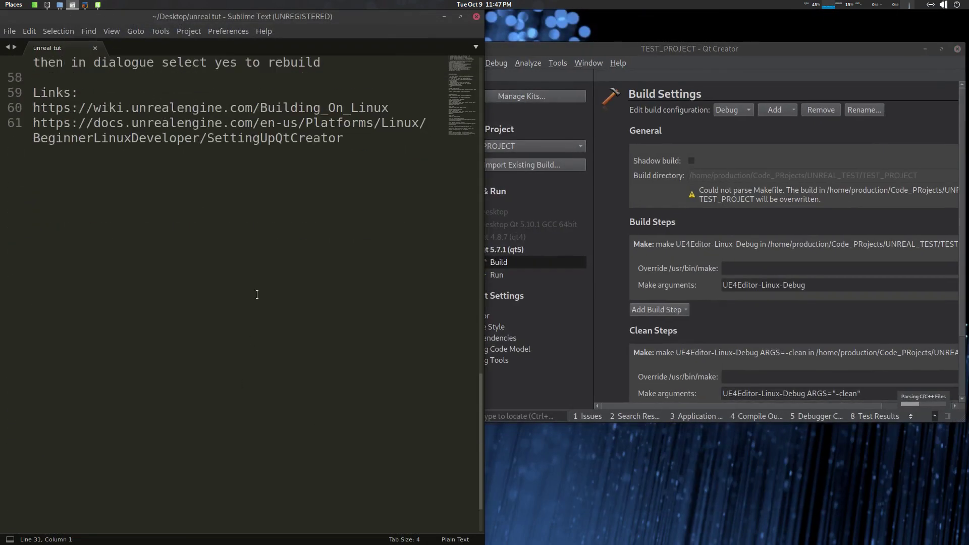
{"action": "left_click_drag", "start_coordinate": [354, 247], "coordinate": [28, 231]}
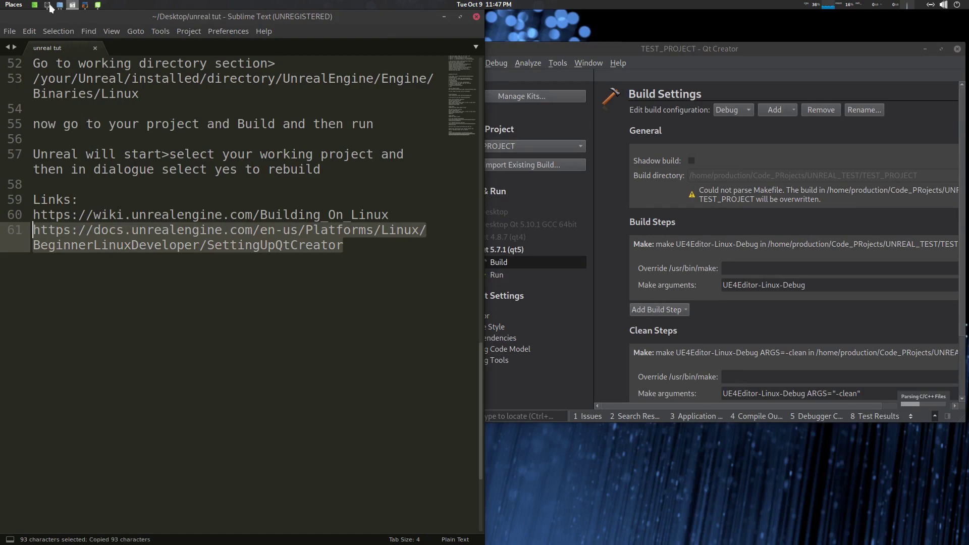
{"action": "left_click", "coordinate": [85, 5]}
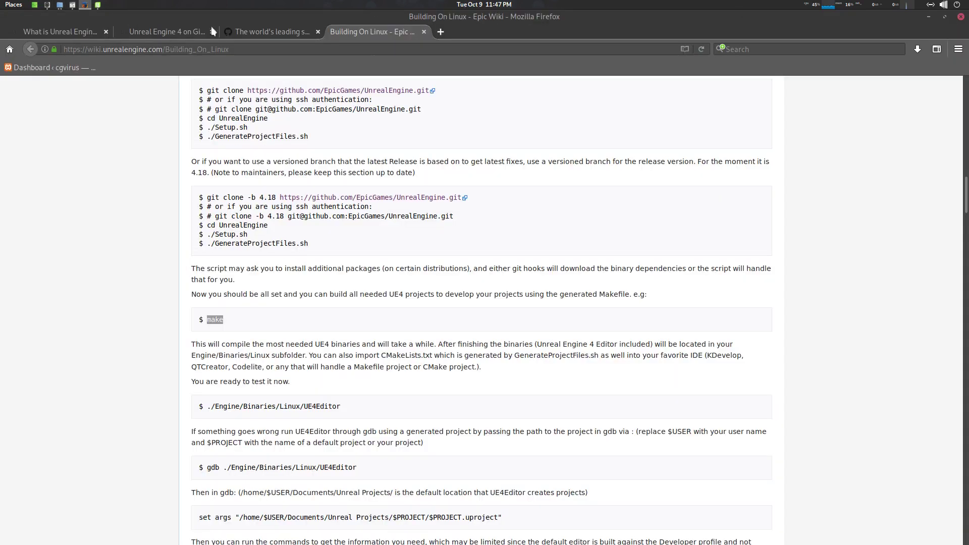
{"action": "left_click", "coordinate": [440, 32]}
{"action": "key", "text": "ctrl+v"}
{"action": "key", "text": "Return"}
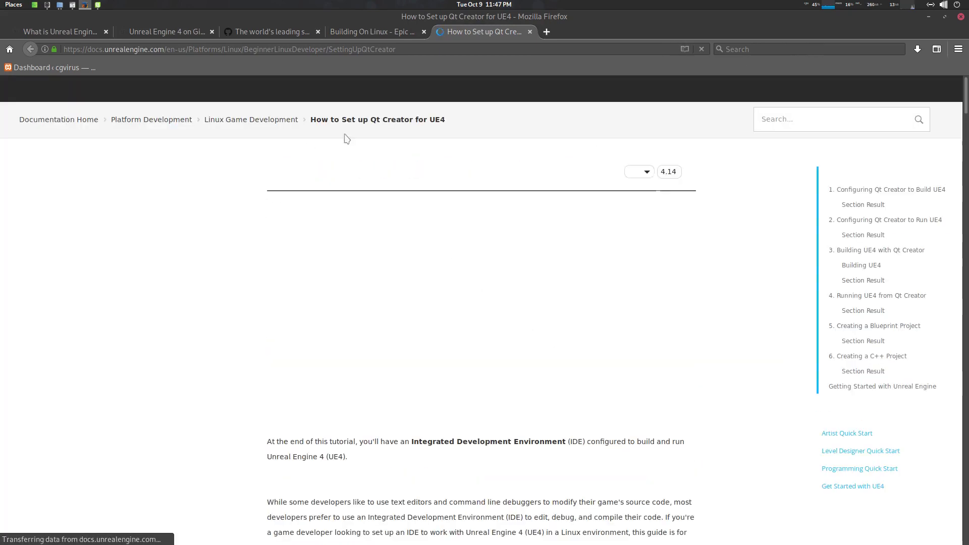
Skim the guide's instructions on configuring Qt Creator to build UE4, and close the page
{"action": "scroll", "coordinate": [415, 261], "scroll_direction": "down", "scroll_amount": 10}
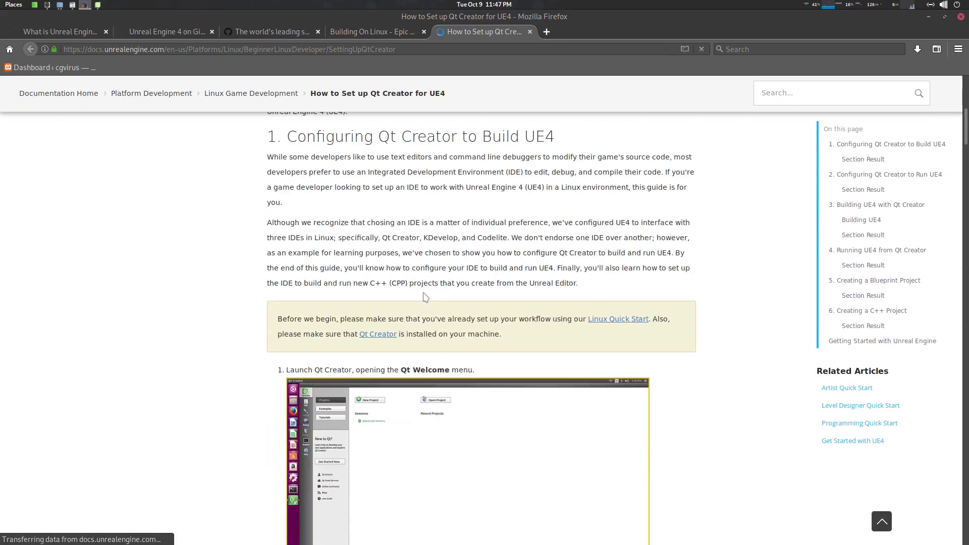
{"action": "scroll", "coordinate": [431, 306], "scroll_direction": "down", "scroll_amount": 12}
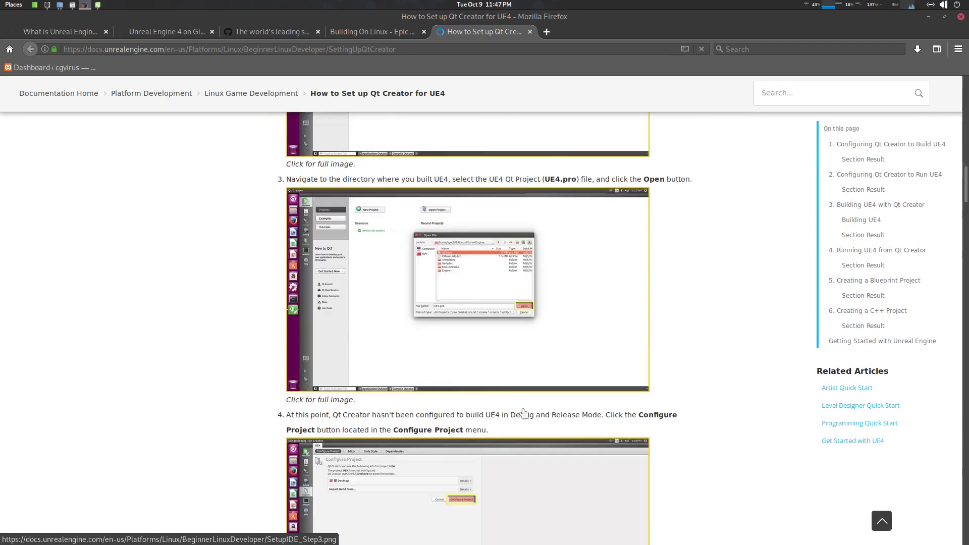
{"action": "scroll", "coordinate": [506, 430], "scroll_direction": "down", "scroll_amount": 8}
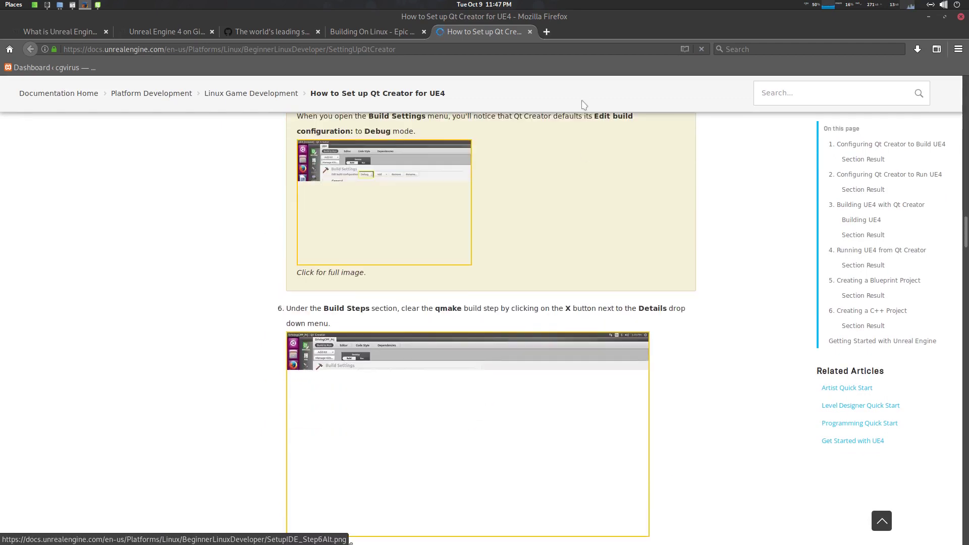
{"action": "left_click", "coordinate": [530, 31]}
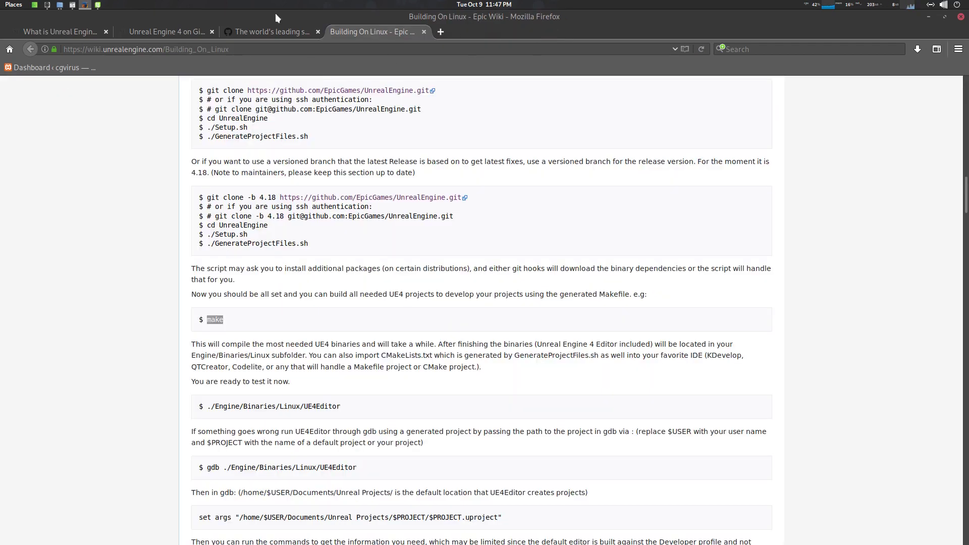
Copy the address of the Unreal Engine 4 on GitHub page, add it as the first entry under Links in the notes, and save
{"action": "left_click", "coordinate": [173, 29]}
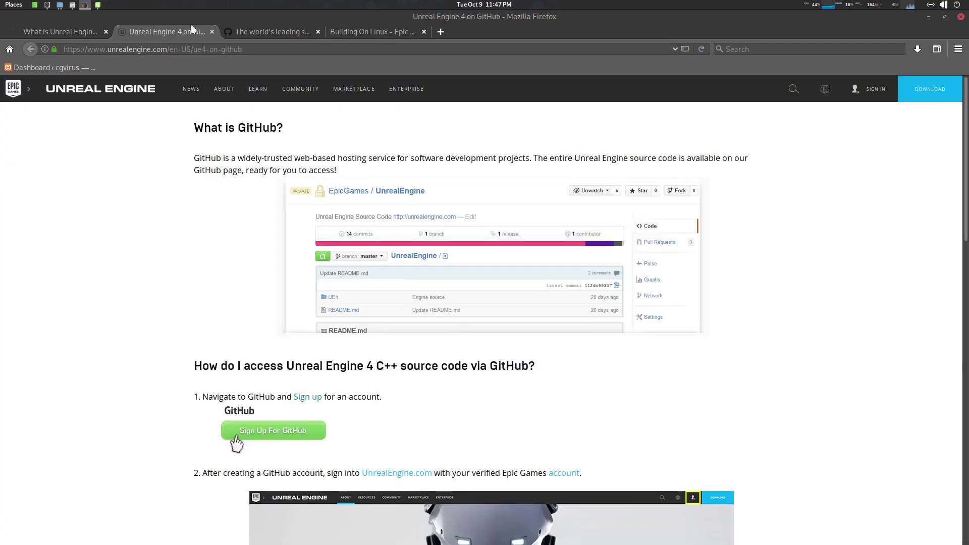
{"action": "left_click", "coordinate": [220, 49]}
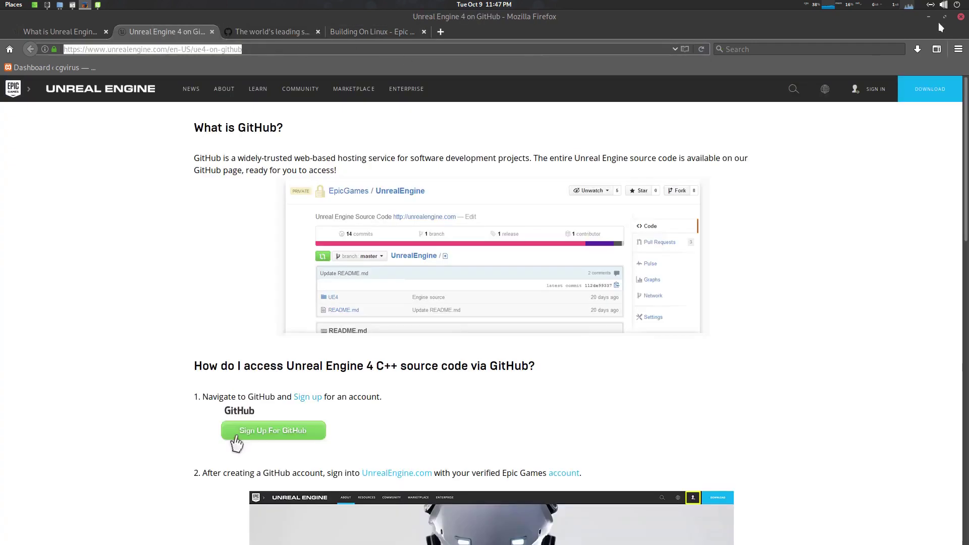
{"action": "left_click", "coordinate": [928, 17]}
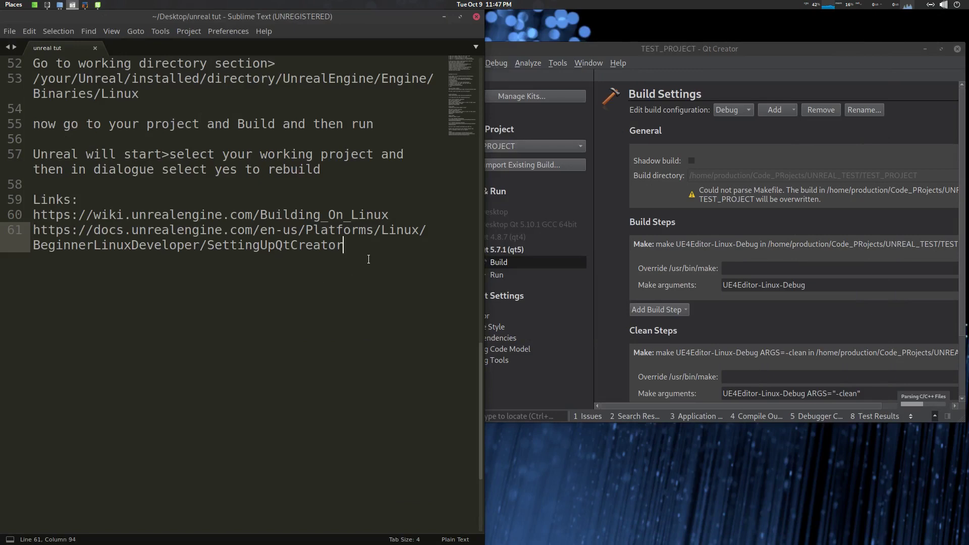
{"action": "key", "text": "Up"}
{"action": "left_click", "coordinate": [112, 203]}
{"action": "key", "text": "Return"}
{"action": "key", "text": "ctrl+v"}
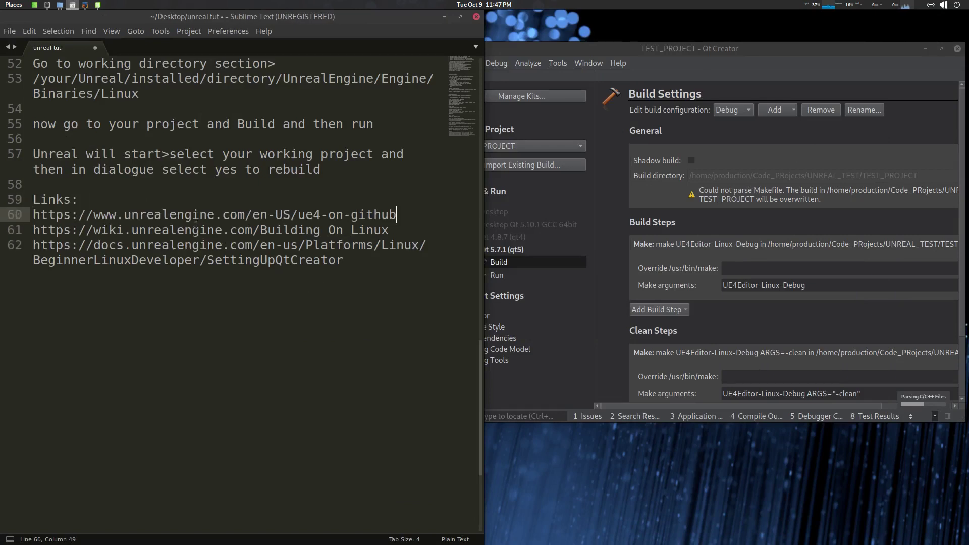
{"action": "scroll", "coordinate": [238, 268], "scroll_direction": "up", "scroll_amount": 1}
{"action": "key", "text": "ctrl+s"}
Return to Qt Creator and, in the Release build configuration, turn off shadow build and remove the qmake build step
{"action": "scroll", "coordinate": [238, 268], "scroll_direction": "up", "scroll_amount": 18}
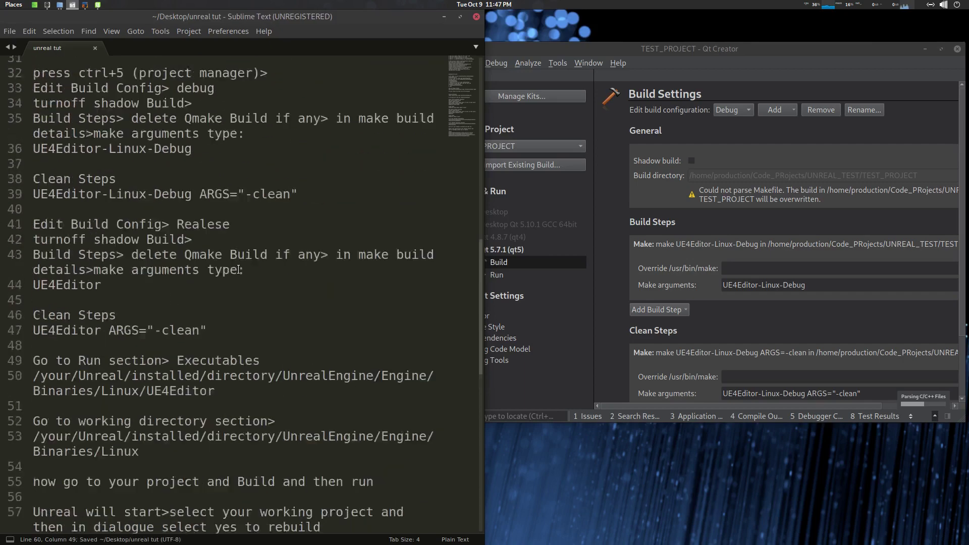
{"action": "scroll", "coordinate": [238, 270], "scroll_direction": "up", "scroll_amount": 2}
{"action": "scroll", "coordinate": [238, 270], "scroll_direction": "down", "scroll_amount": 8}
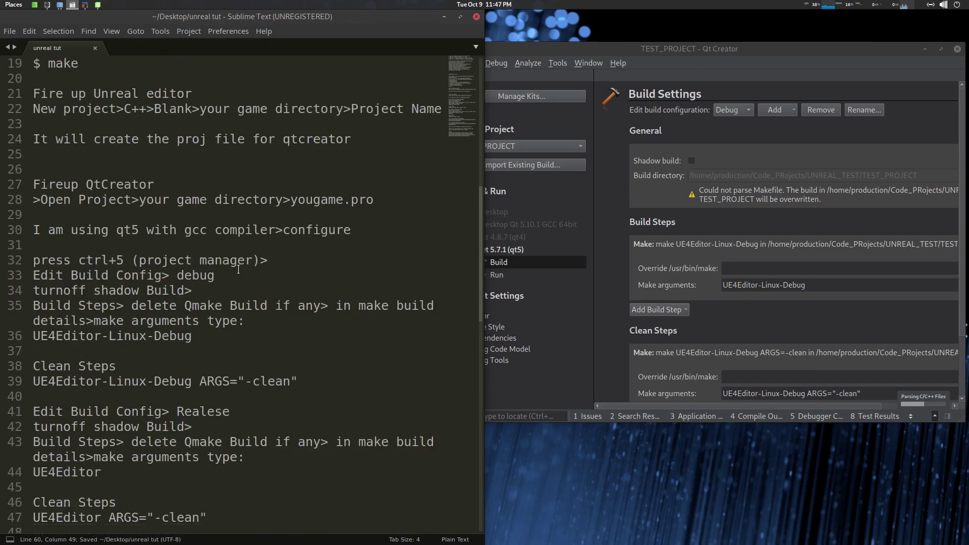
{"action": "left_click", "coordinate": [332, 273]}
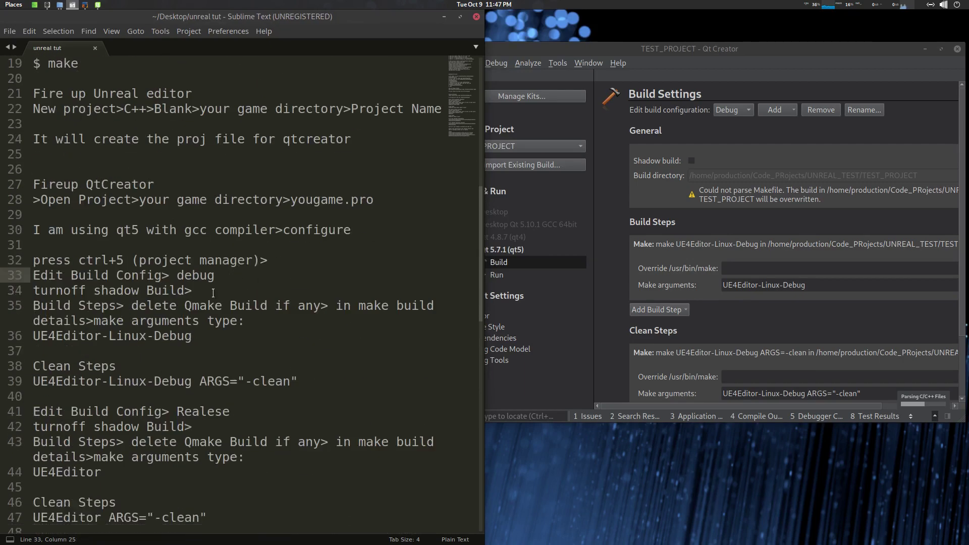
{"action": "scroll", "coordinate": [213, 293], "scroll_direction": "down", "scroll_amount": 1}
{"action": "left_click", "coordinate": [198, 297]}
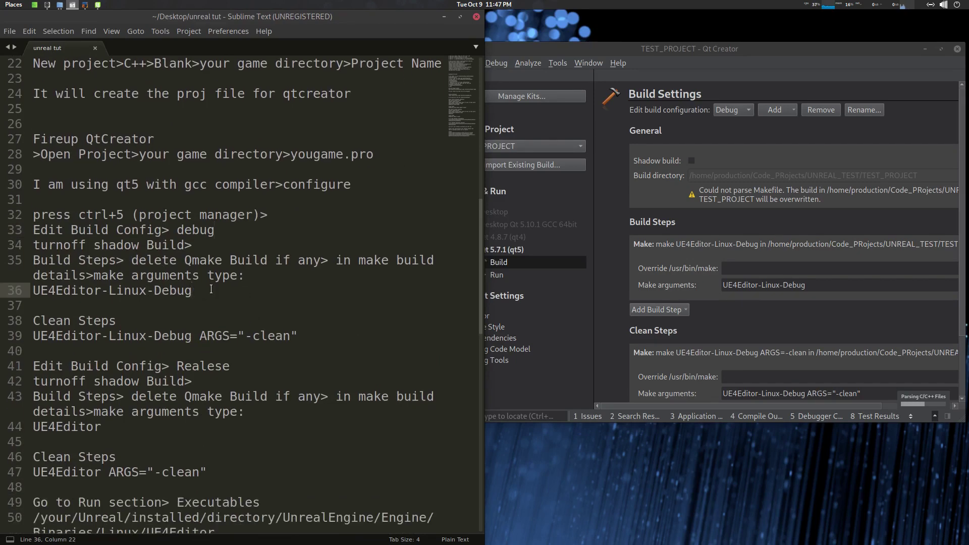
{"action": "double_click", "coordinate": [753, 51]}
{"action": "left_click", "coordinate": [328, 77]}
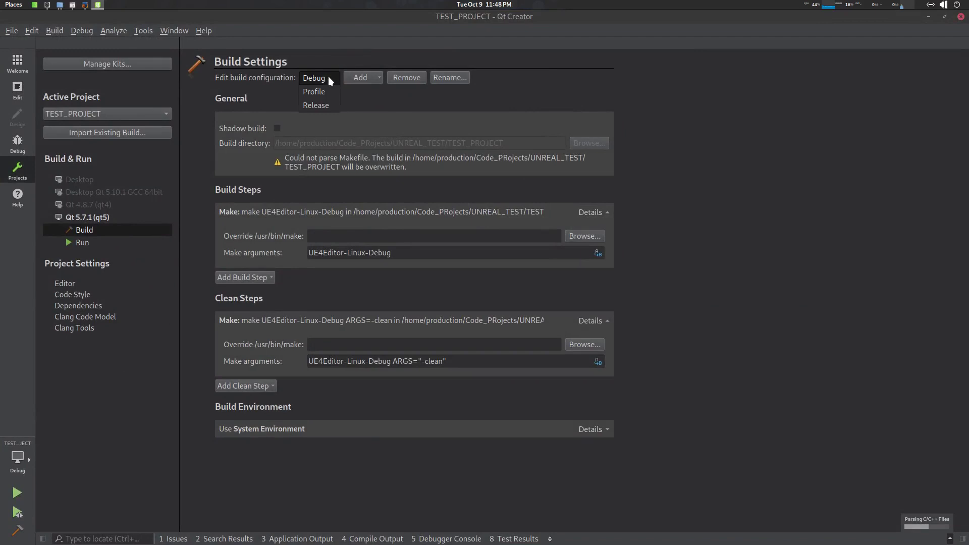
{"action": "left_click", "coordinate": [316, 105]}
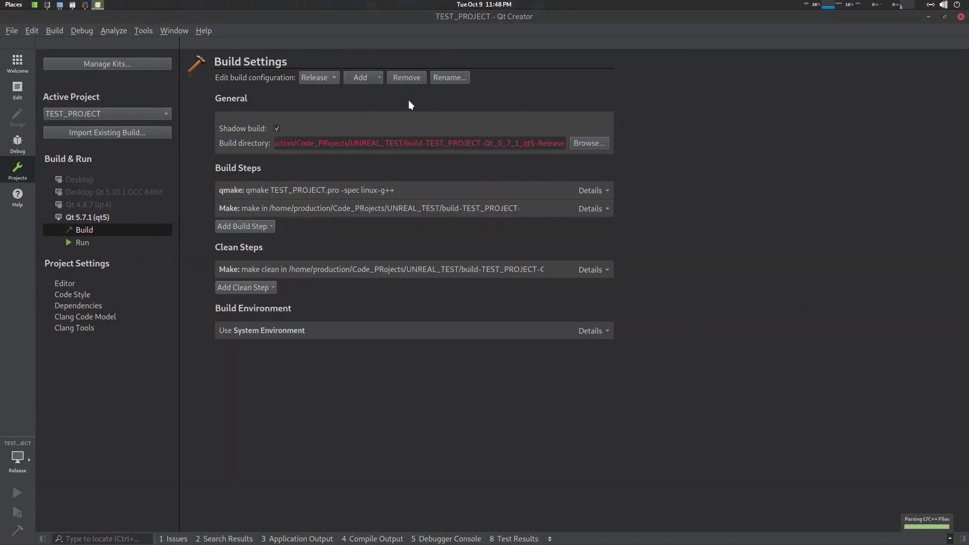
{"action": "left_click", "coordinate": [276, 128]}
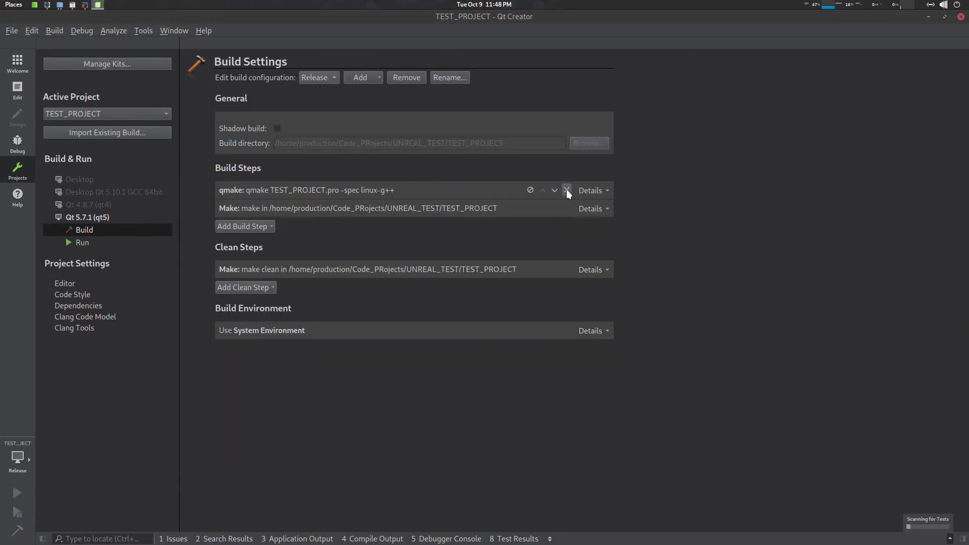
{"action": "left_click", "coordinate": [566, 189]}
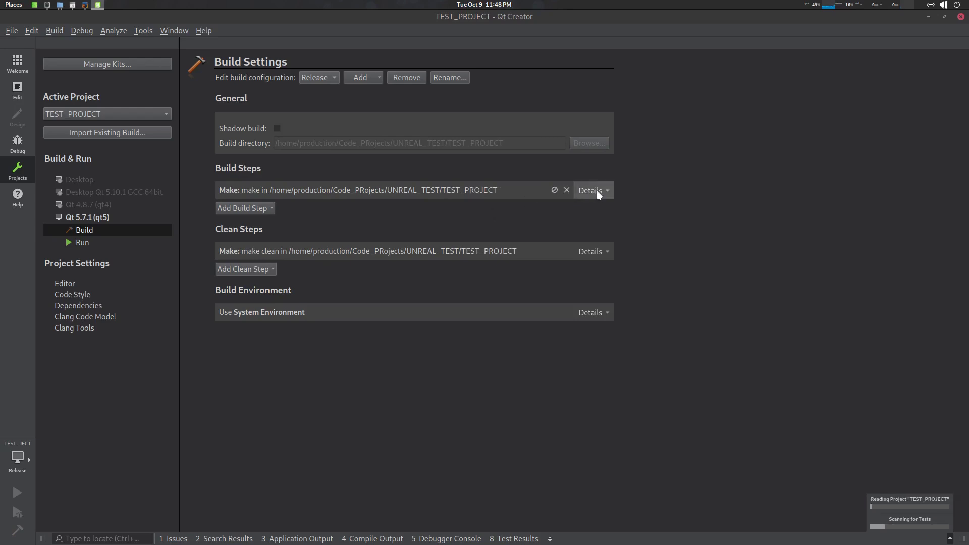
Copy UE4Editor from the Release section of the notes into the make arguments of the Release build's Make step
{"action": "left_click", "coordinate": [590, 190]}
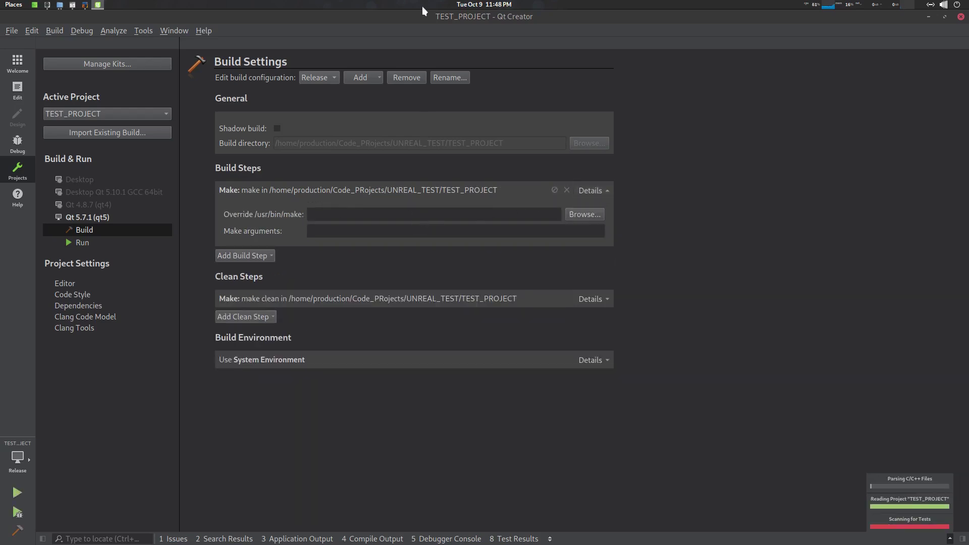
{"action": "left_click_drag", "start_coordinate": [432, 19], "coordinate": [616, 76]}
{"action": "left_click", "coordinate": [177, 230]}
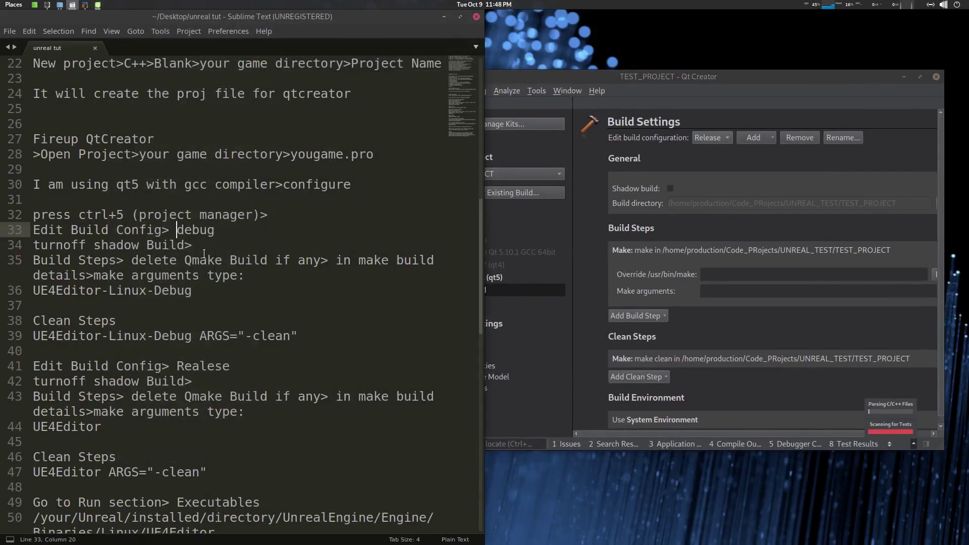
{"action": "scroll", "coordinate": [274, 311], "scroll_direction": "down", "scroll_amount": 1}
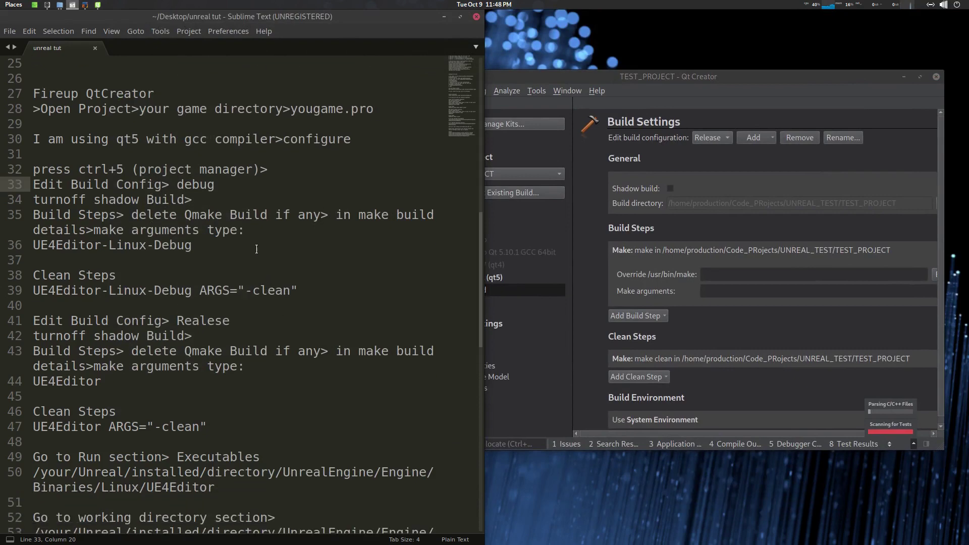
{"action": "scroll", "coordinate": [249, 275], "scroll_direction": "down", "scroll_amount": 1}
{"action": "left_click", "coordinate": [192, 264]}
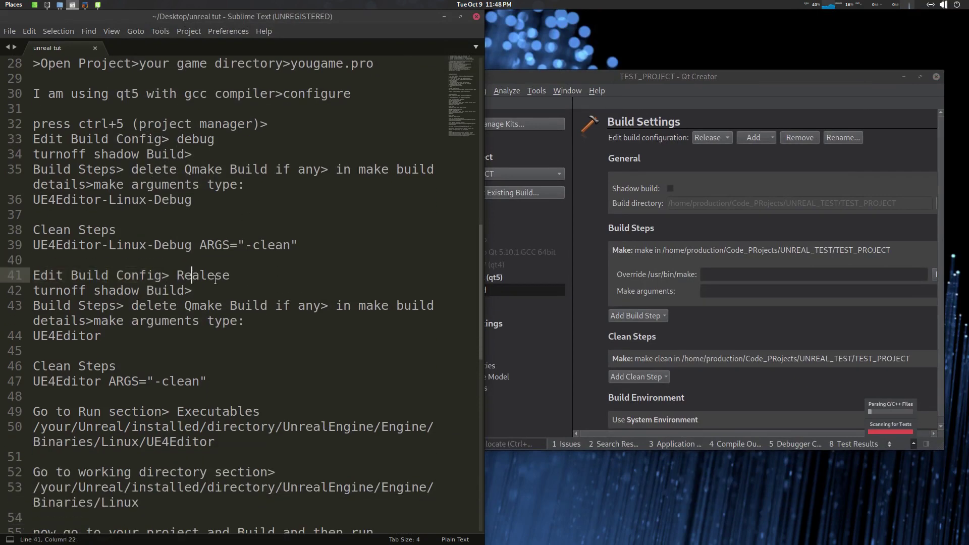
{"action": "scroll", "coordinate": [212, 299], "scroll_direction": "down", "scroll_amount": 1}
{"action": "scroll", "coordinate": [224, 296], "scroll_direction": "down", "scroll_amount": 1}
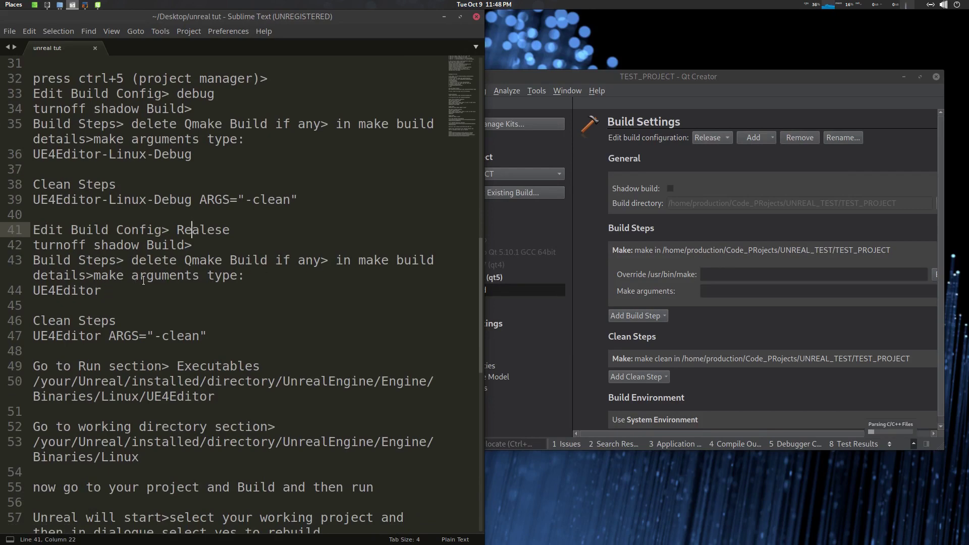
{"action": "left_click_drag", "start_coordinate": [111, 290], "coordinate": [33, 290]}
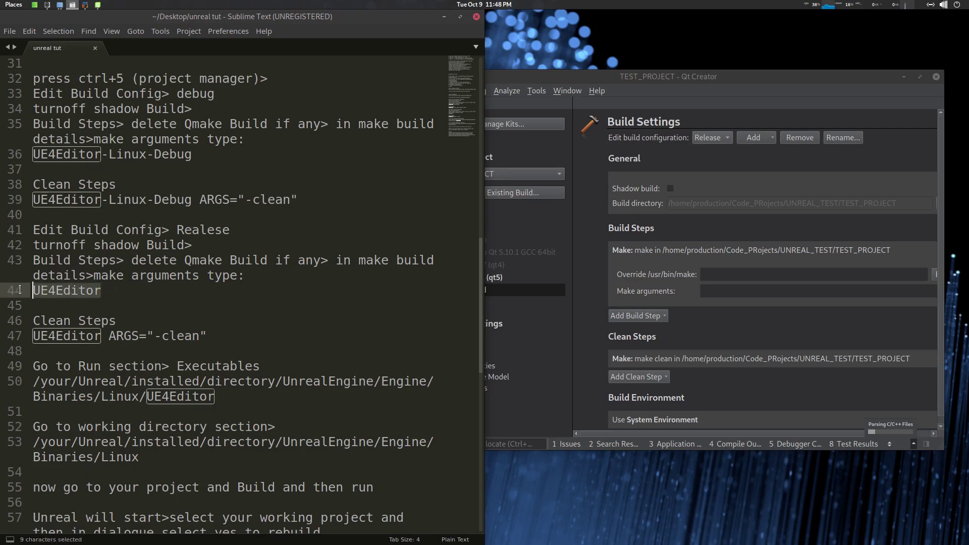
{"action": "right_click", "coordinate": [73, 289]}
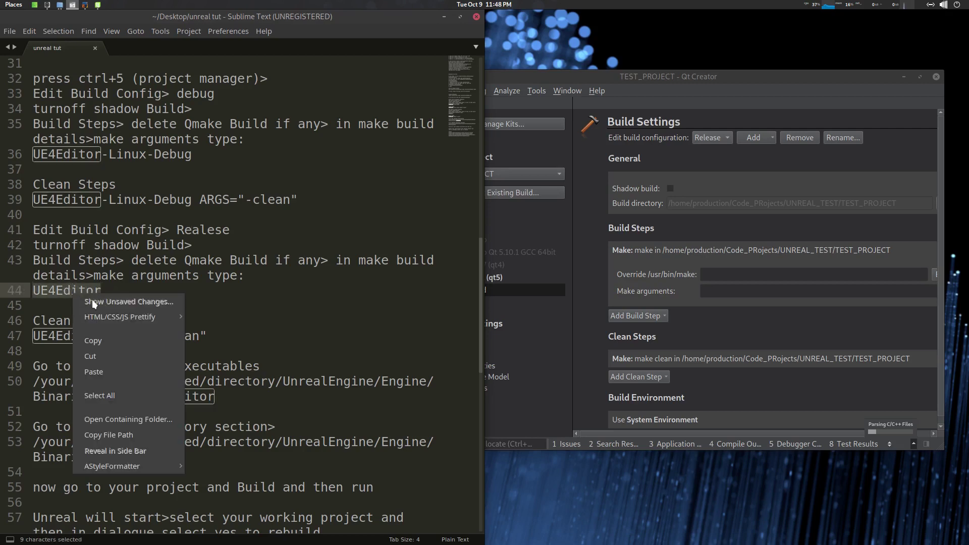
{"action": "left_click", "coordinate": [108, 340]}
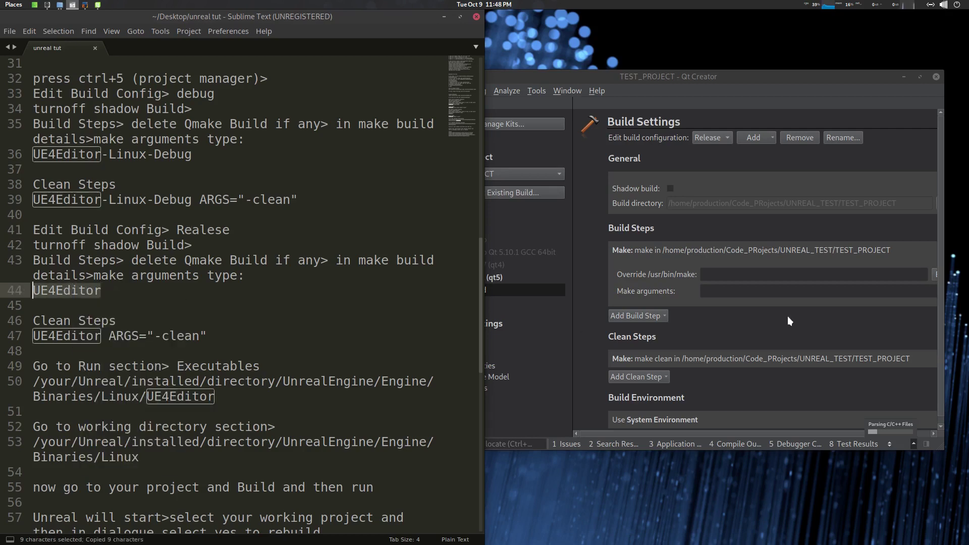
{"action": "left_click", "coordinate": [720, 291]}
{"action": "key", "text": "ctrl+v"}
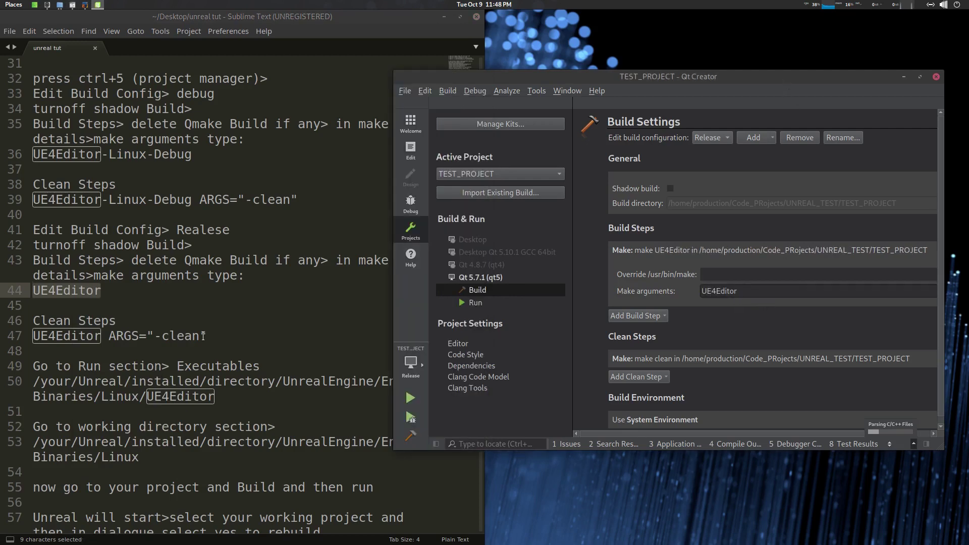
Copy UE4Editor ARGS="-clean from the notes and replace the make arguments of the Release clean step with it
{"action": "left_click_drag", "start_coordinate": [199, 335], "coordinate": [35, 336]}
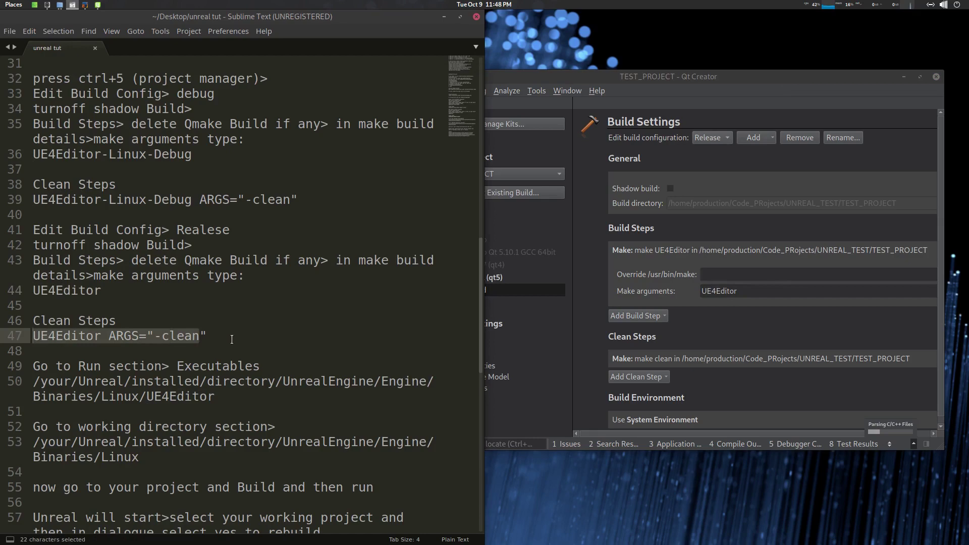
{"action": "key", "text": "ctrl+c"}
{"action": "left_click_drag", "start_coordinate": [554, 97], "coordinate": [501, 110]}
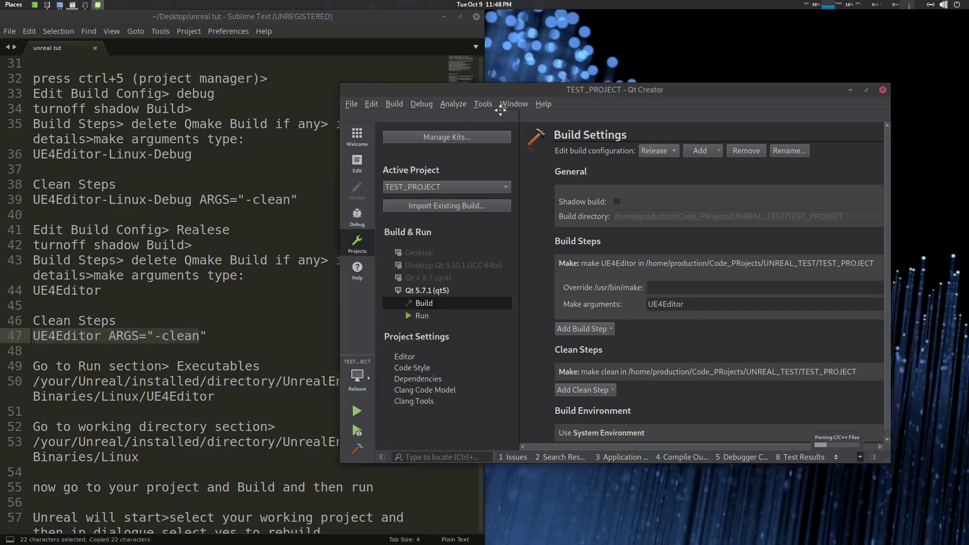
{"action": "key", "text": "super+Up"}
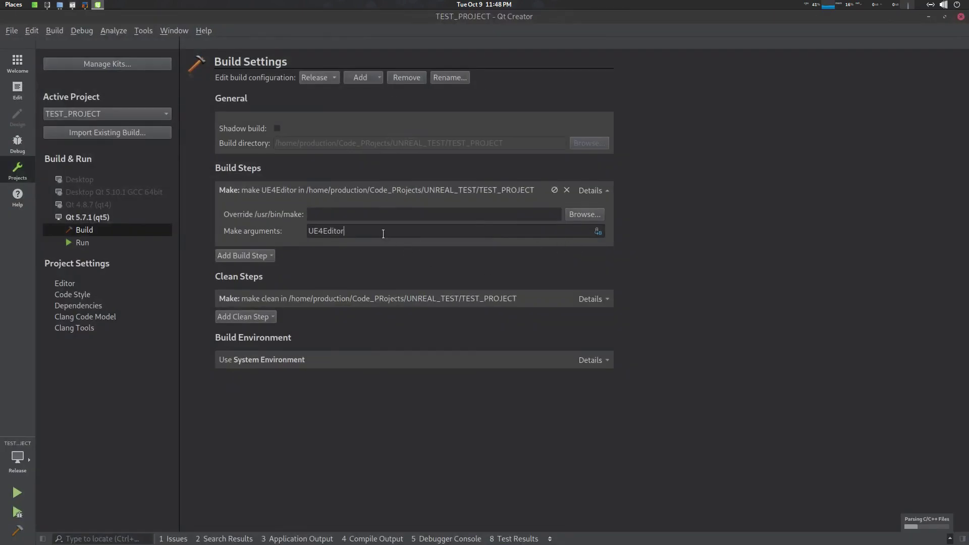
{"action": "left_click", "coordinate": [600, 298]}
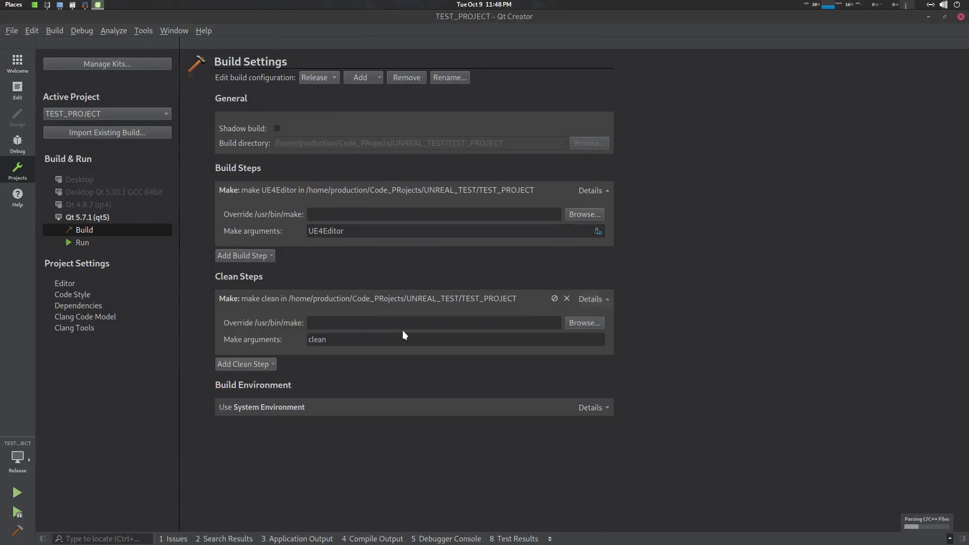
{"action": "key", "text": "ctrl+a"}
{"action": "key", "text": "ctrl+v"}
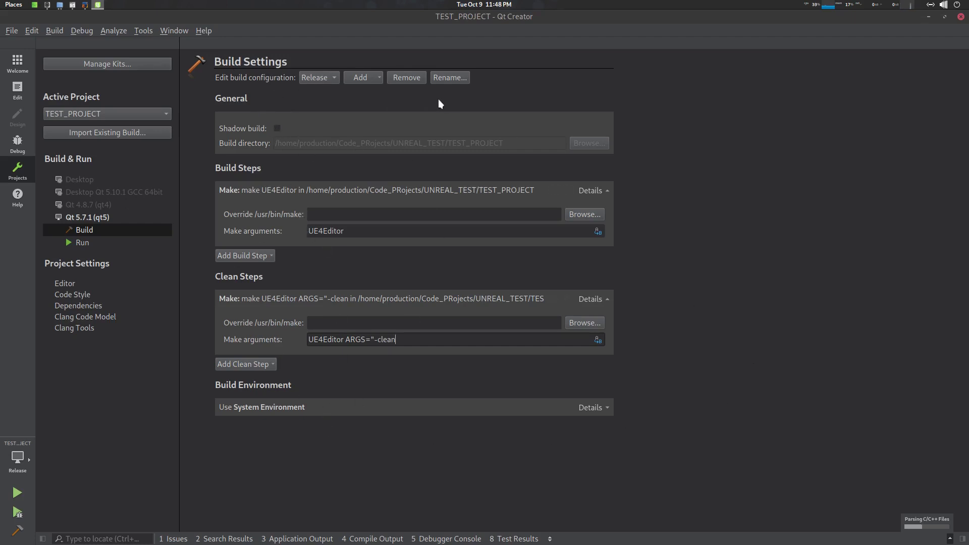
Switch to the Debug build configuration and review the make arguments of its build and clean steps
{"action": "left_click", "coordinate": [318, 75]}
{"action": "left_click", "coordinate": [318, 53]}
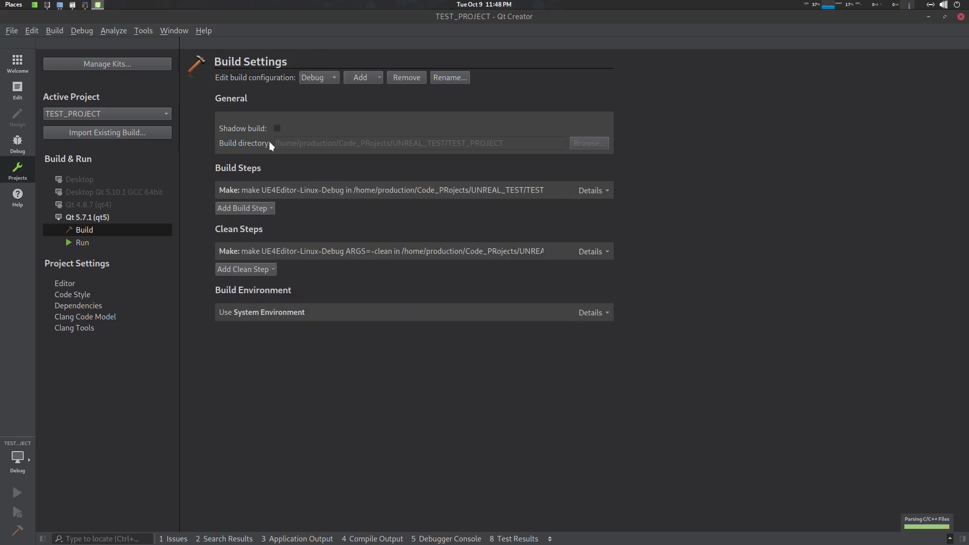
{"action": "left_click", "coordinate": [608, 190]}
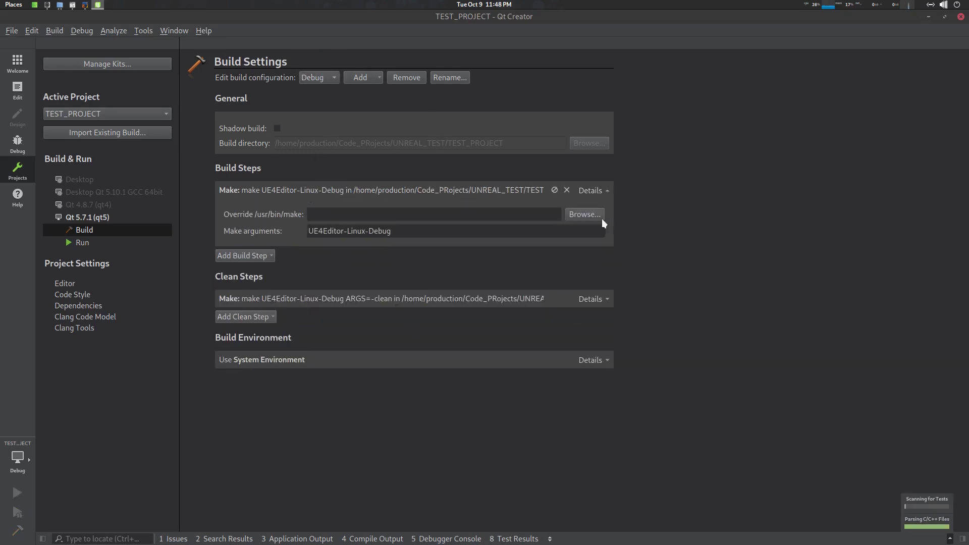
{"action": "left_click", "coordinate": [595, 296]}
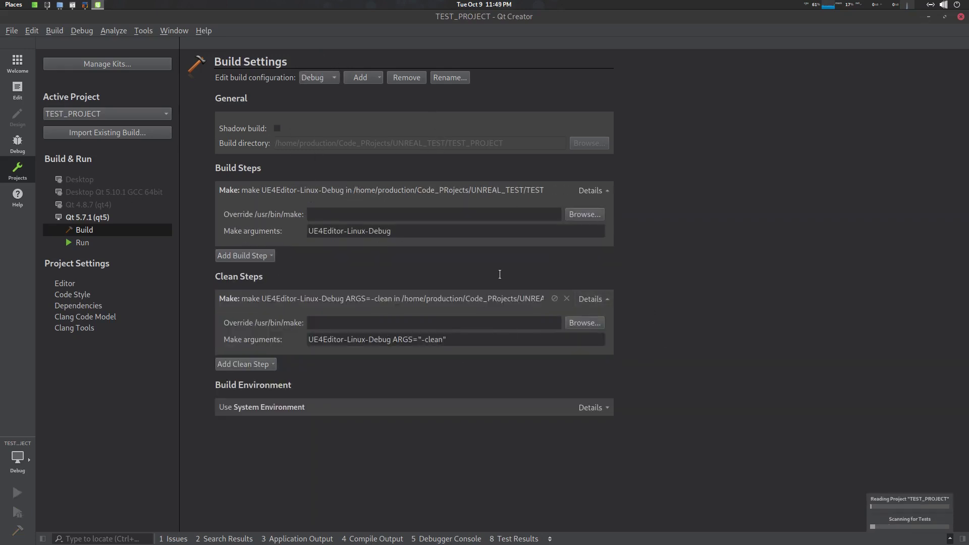
Read the Run section and executable path instructions in the notes, and open the project's Run settings in Qt Creator
{"action": "double_click", "coordinate": [406, 14]}
{"action": "key", "text": "alt+Tab"}
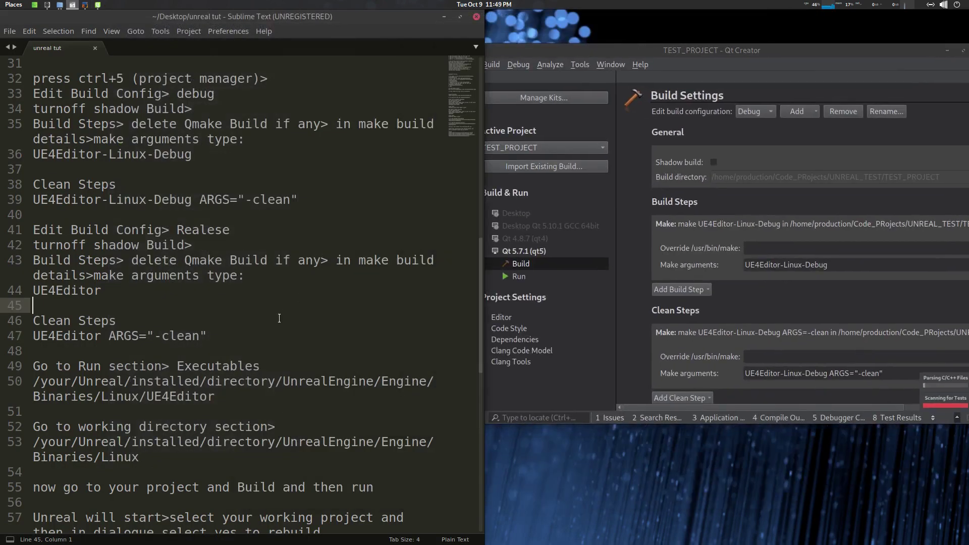
{"action": "scroll", "coordinate": [272, 317], "scroll_direction": "down", "scroll_amount": 2}
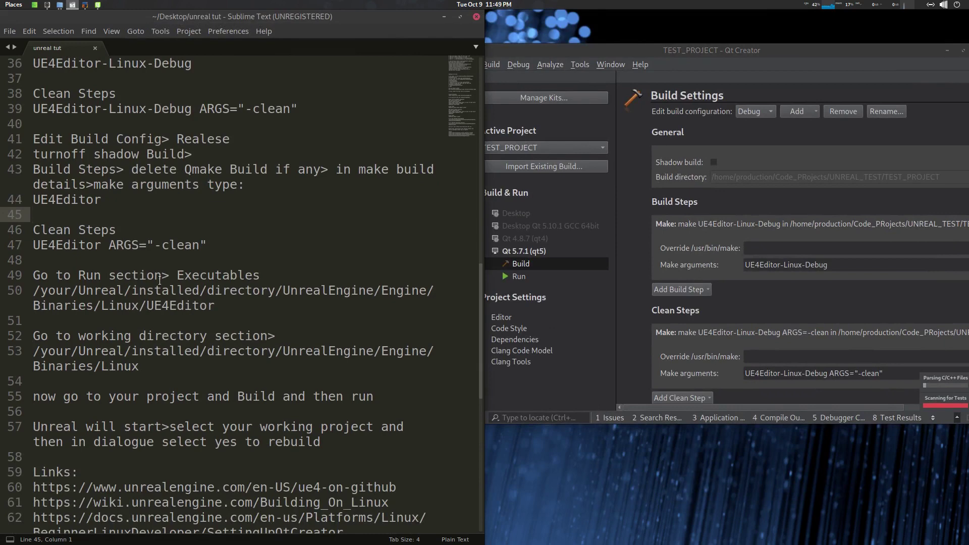
{"action": "left_click", "coordinate": [139, 275]}
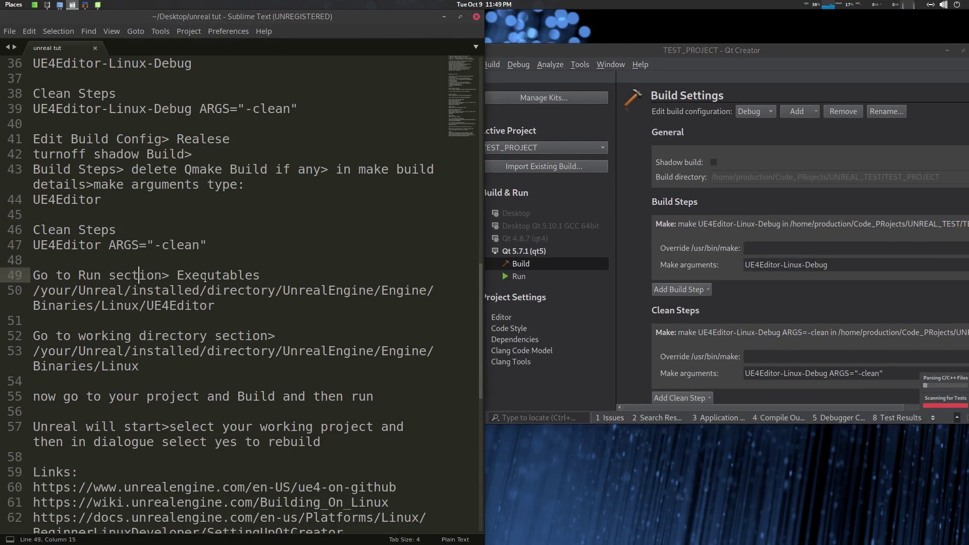
{"action": "left_click", "coordinate": [217, 306]}
{"action": "left_click_drag", "start_coordinate": [626, 50], "coordinate": [625, 79]}
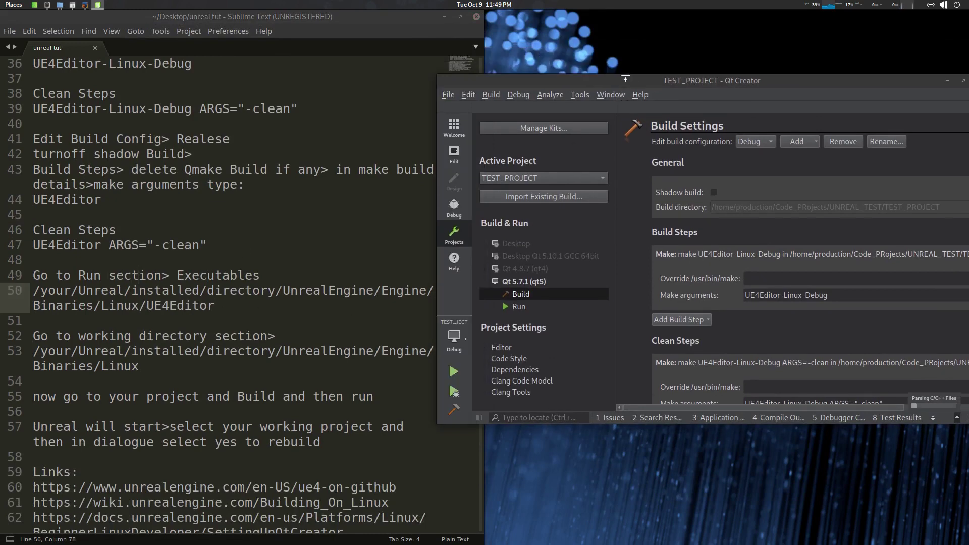
{"action": "double_click", "coordinate": [625, 79]}
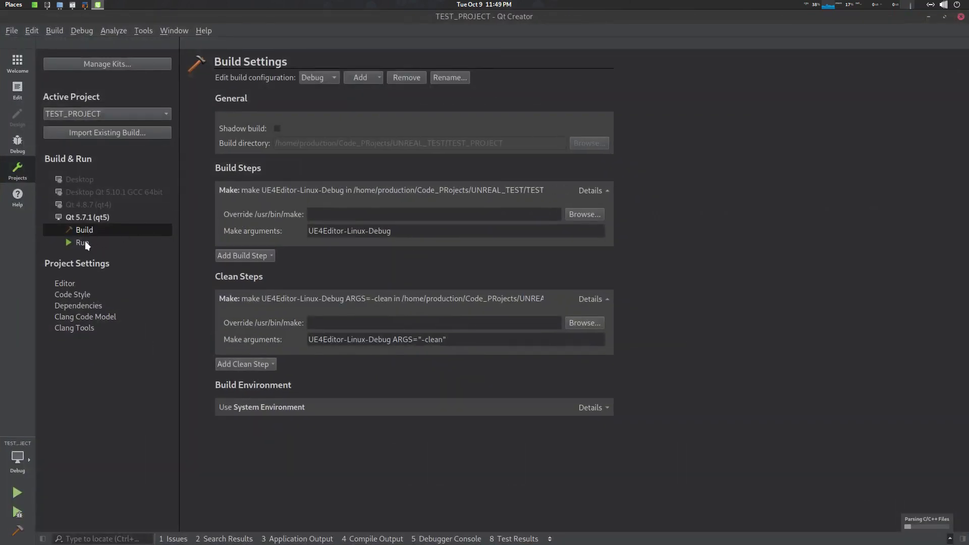
{"action": "left_click", "coordinate": [84, 241]}
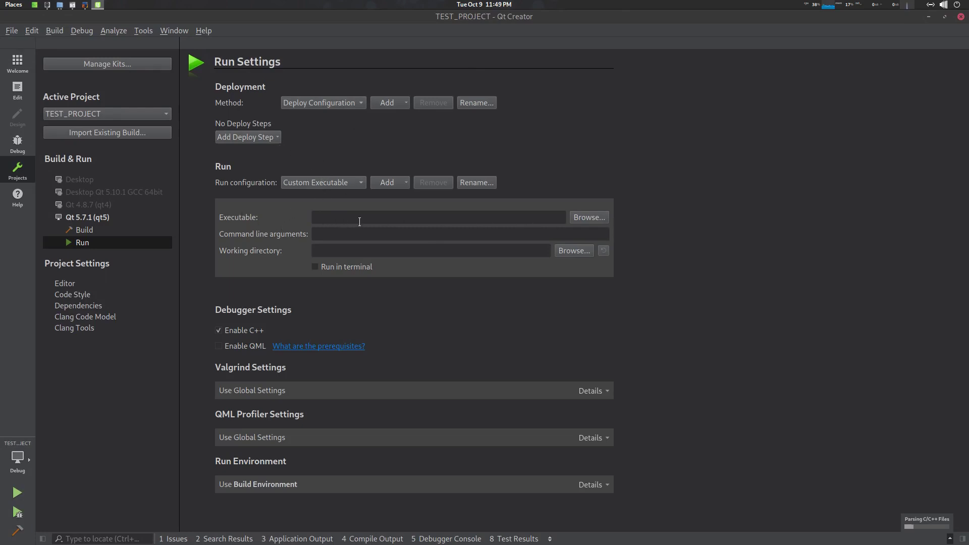
Copy the UnrealEngine folder's path in the file manager and check the executable's location in the notes
{"action": "left_click", "coordinate": [60, 4]}
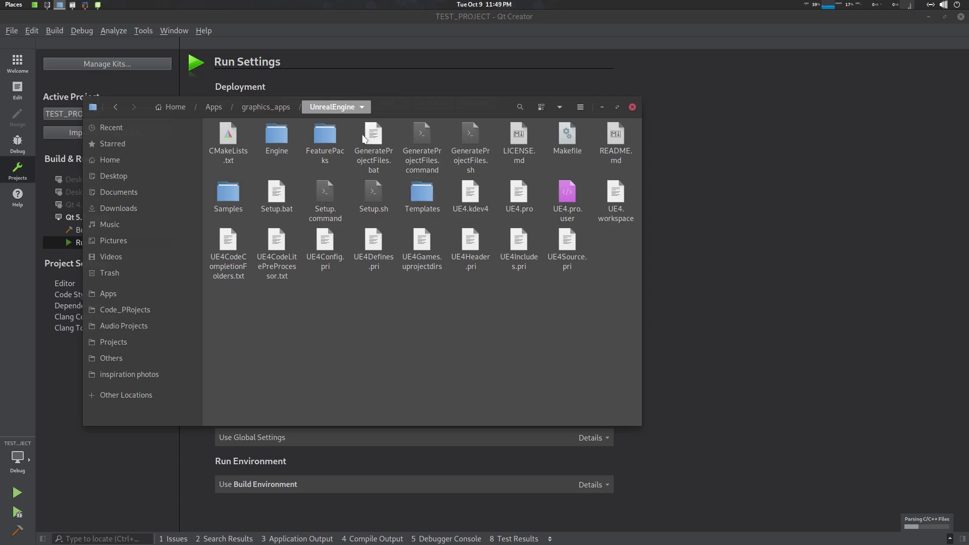
{"action": "left_click", "coordinate": [393, 108]}
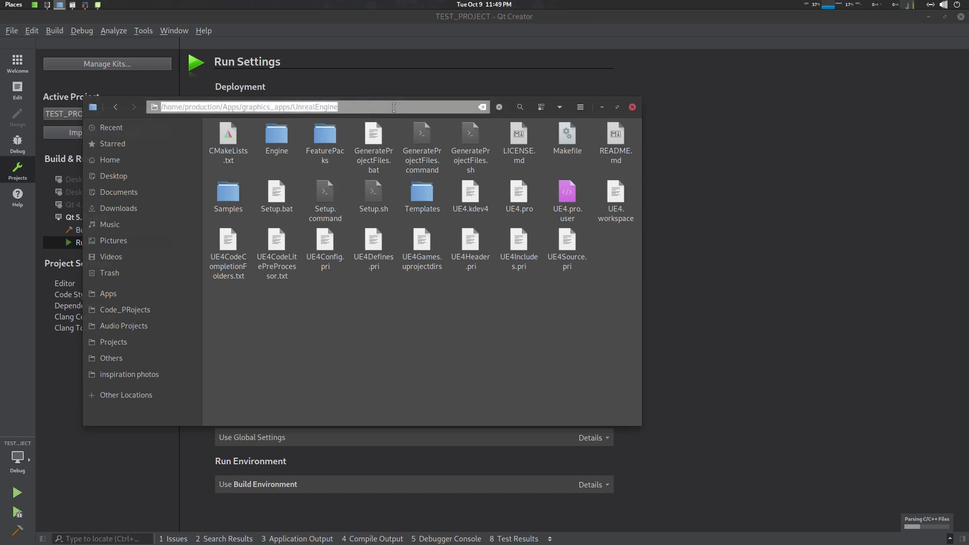
{"action": "key", "text": "Escape"}
{"action": "left_click_drag", "start_coordinate": [422, 108], "coordinate": [968, 49]}
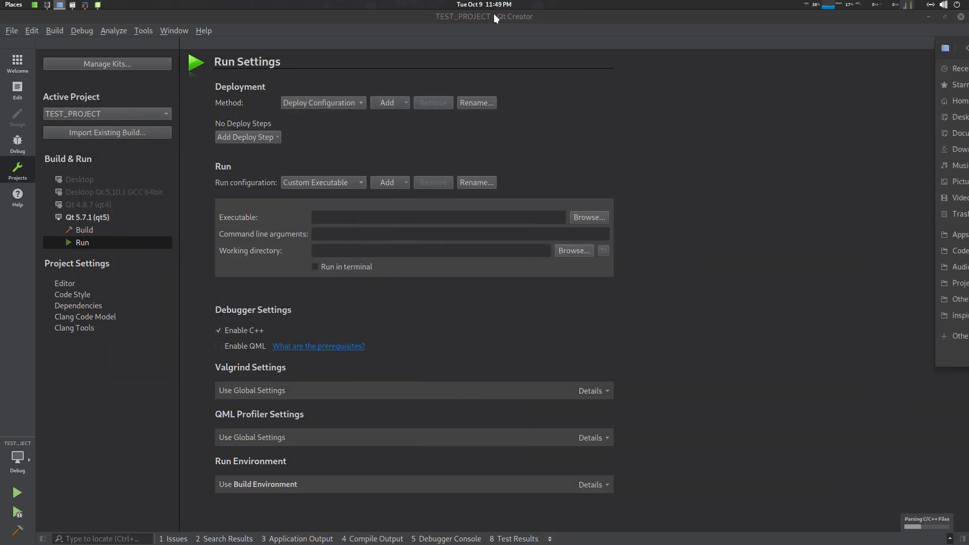
{"action": "left_click_drag", "start_coordinate": [495, 18], "coordinate": [566, 45]}
{"action": "left_click", "coordinate": [101, 305]}
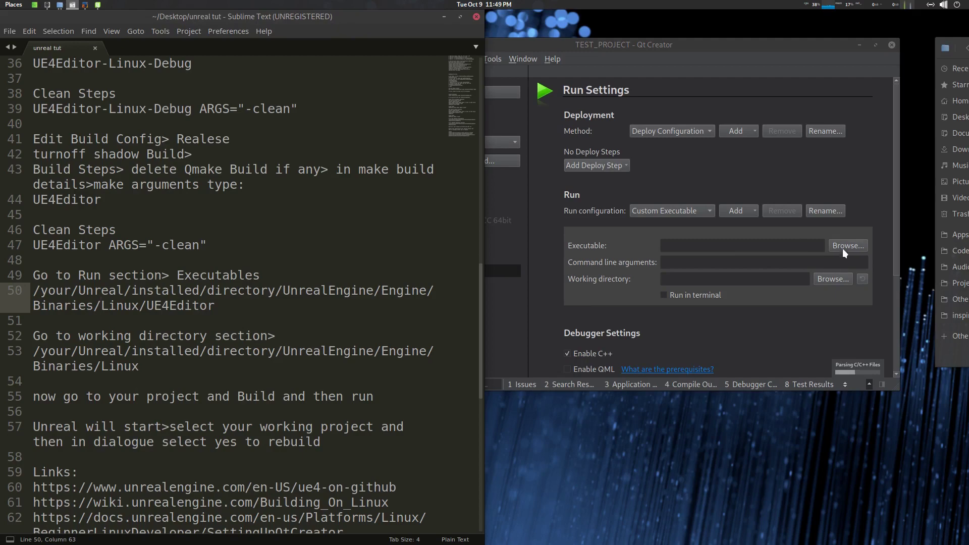
Browse for the run executable and open the Engine/Binaries/Linux folder inside the copied UnrealEngine path
{"action": "double_click", "coordinate": [779, 47]}
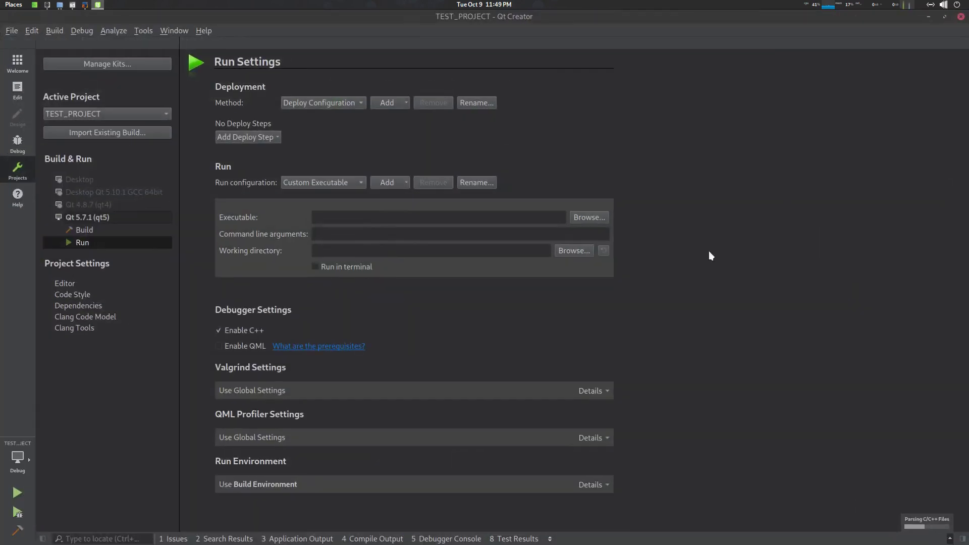
{"action": "left_click", "coordinate": [597, 217]}
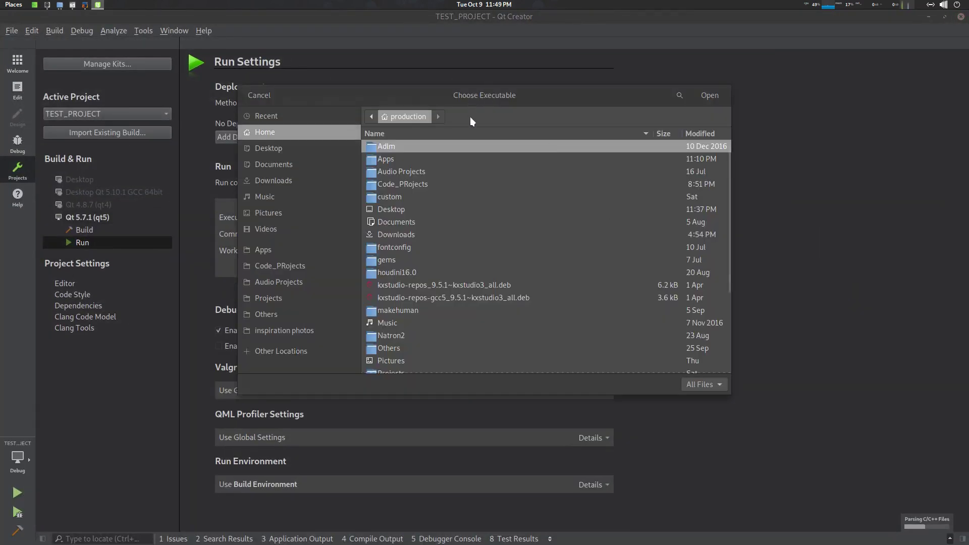
{"action": "key", "text": "ctrl+l"}
{"action": "key", "text": "ctrl+v"}
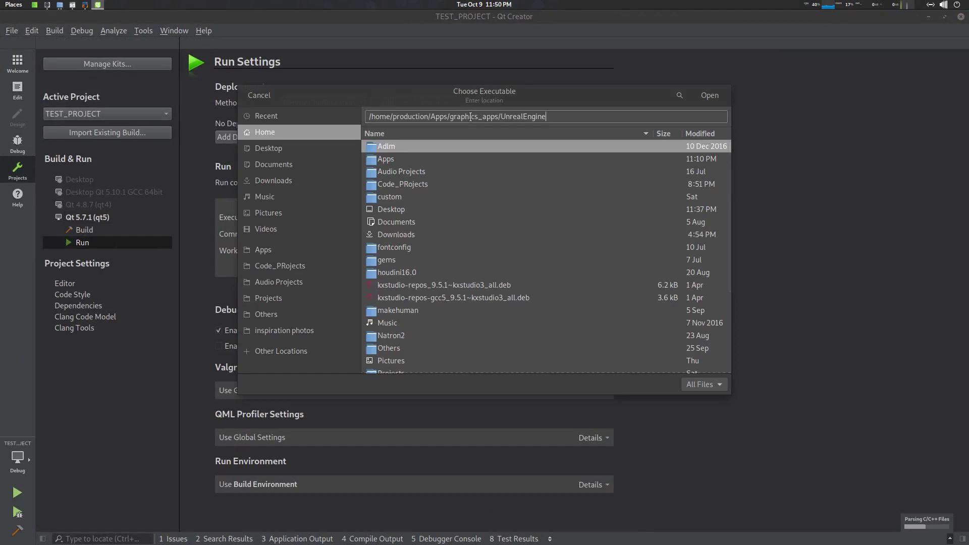
{"action": "key", "text": "Return"}
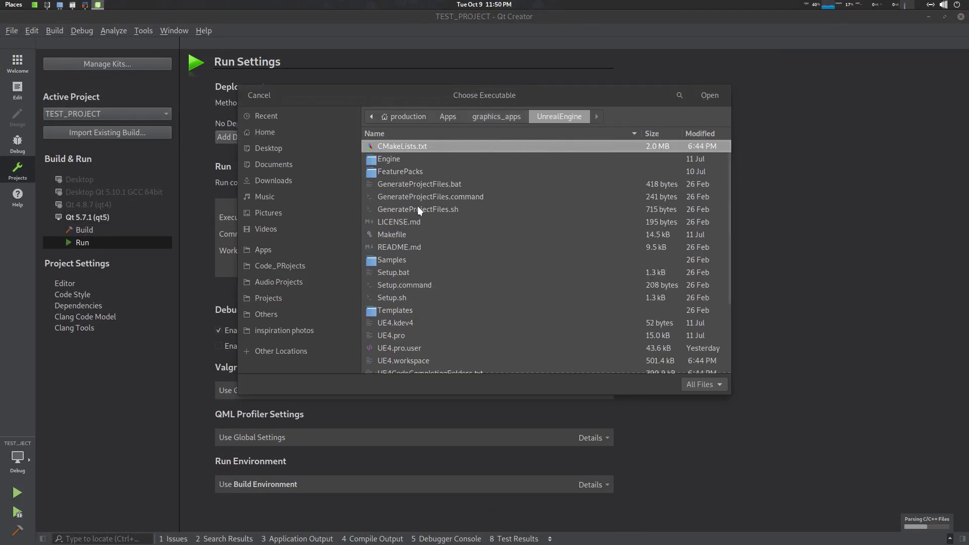
{"action": "double_click", "coordinate": [389, 159]}
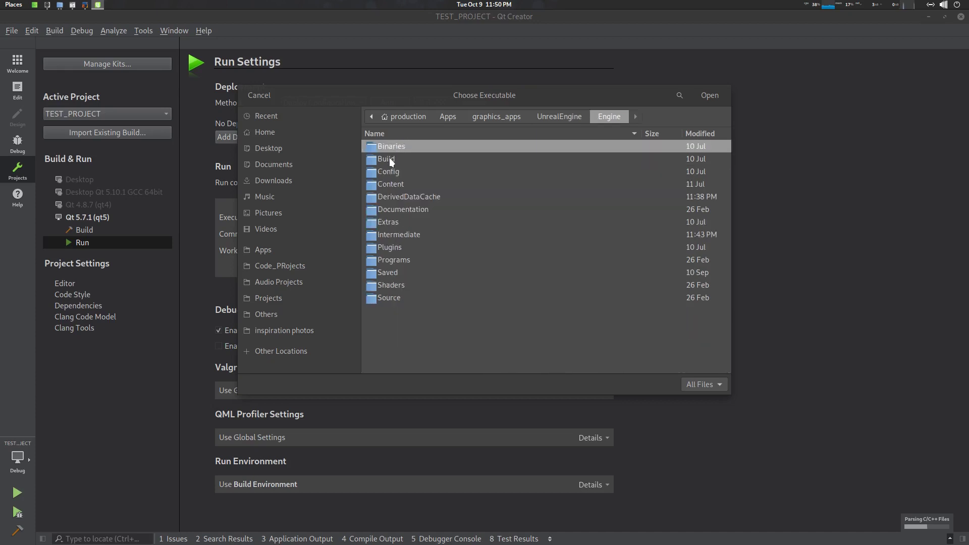
{"action": "double_click", "coordinate": [398, 144]}
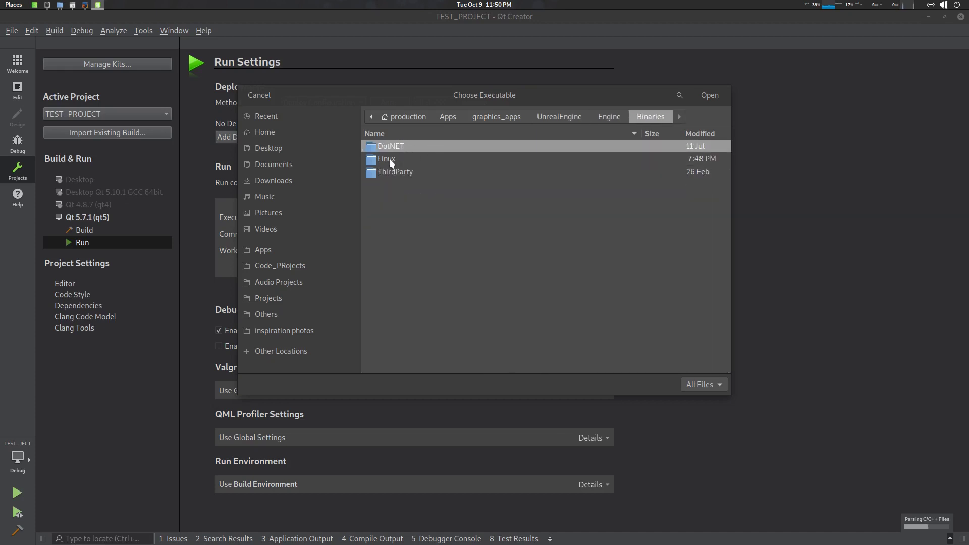
{"action": "double_click", "coordinate": [389, 159]}
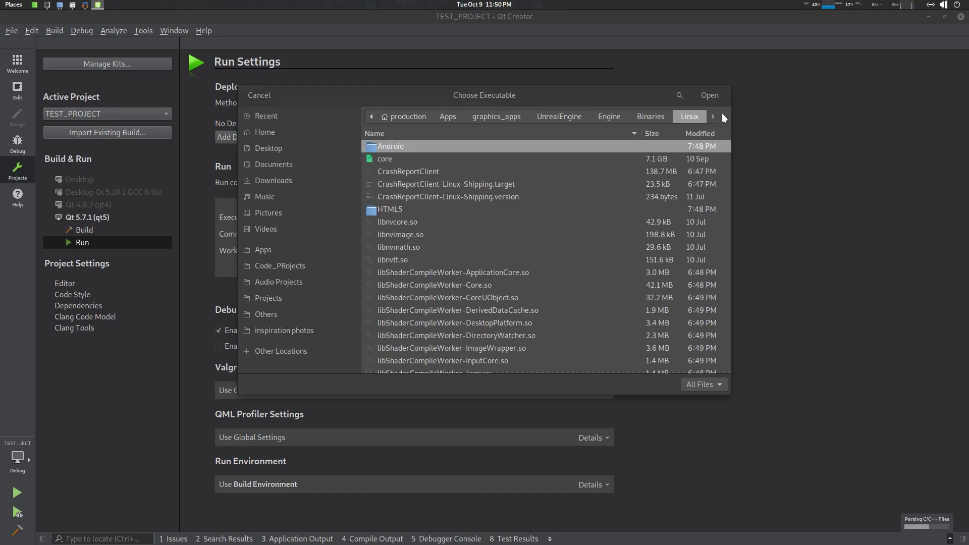
Search the Linux binaries folder for "ue4" and choose UE4Editor as the run configuration's executable
{"action": "key", "text": "ctrl+l"}
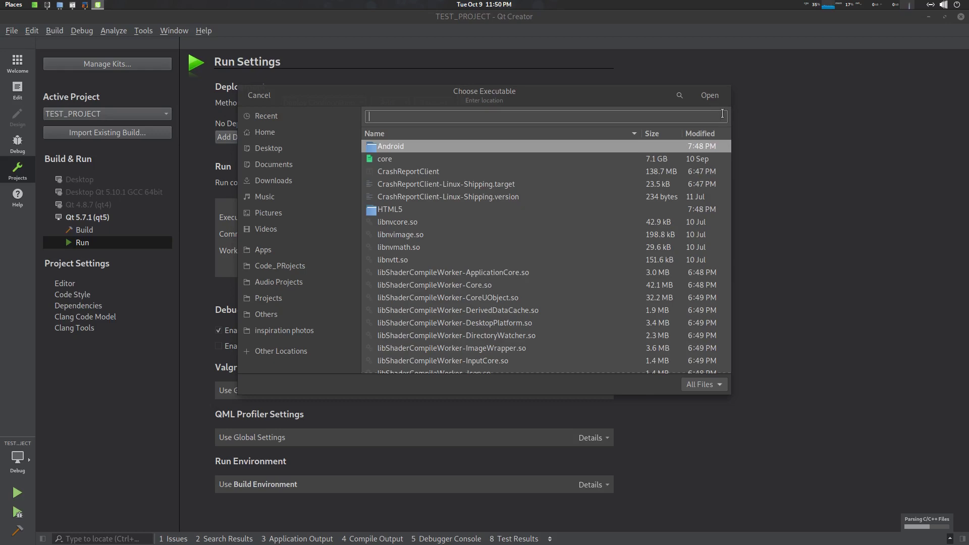
{"action": "key", "text": "ctrl+l"}
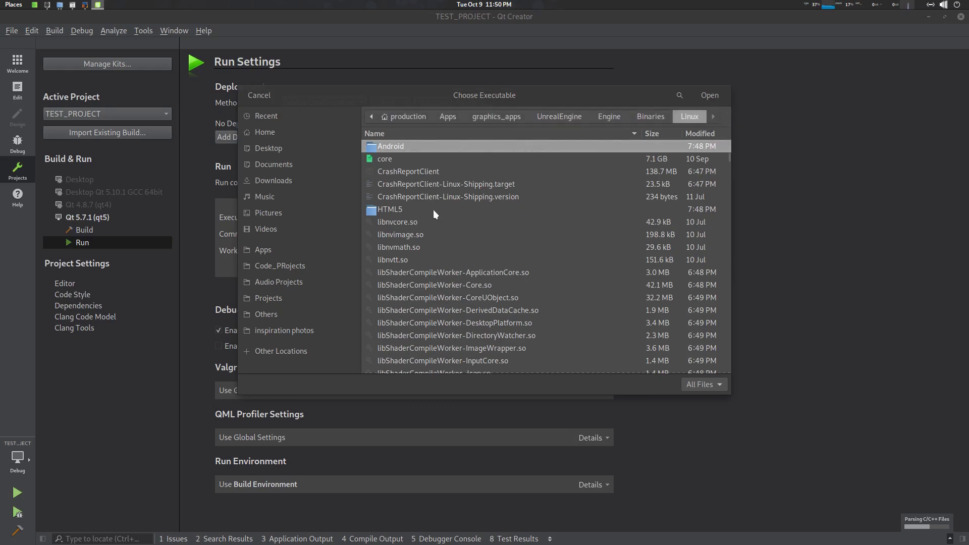
{"action": "scroll", "coordinate": [433, 210], "scroll_direction": "down", "scroll_amount": 15}
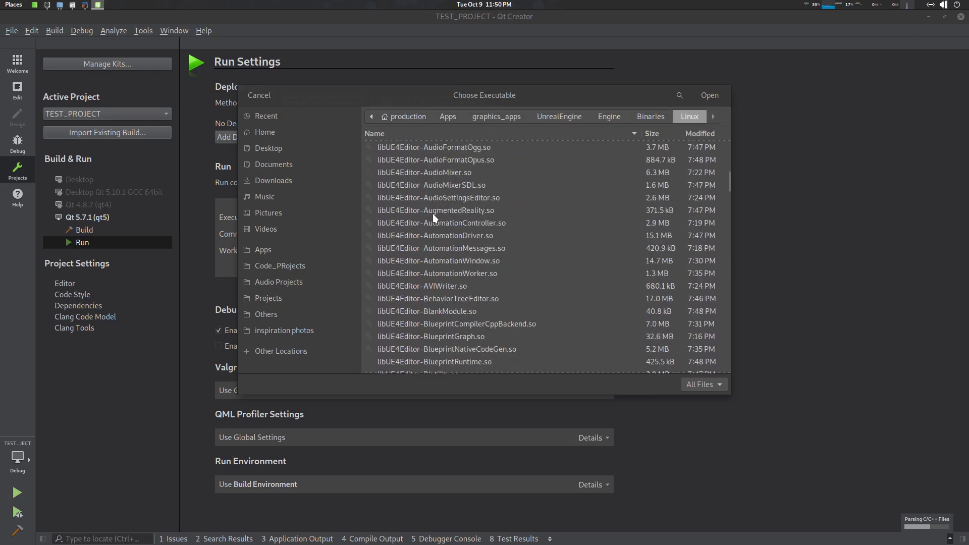
{"action": "scroll", "coordinate": [432, 214], "scroll_direction": "down", "scroll_amount": 10}
{"action": "left_click", "coordinate": [454, 212]}
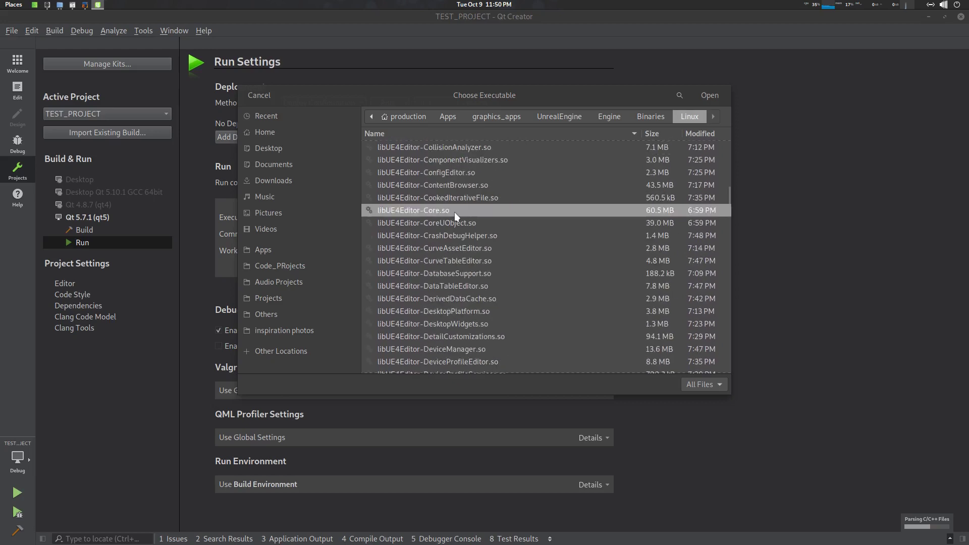
{"action": "type", "text": "u"}
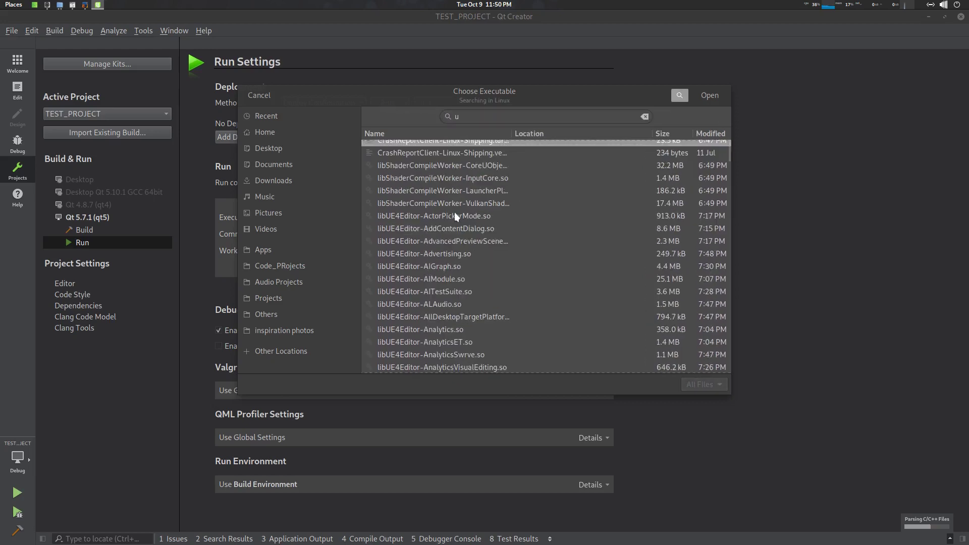
{"action": "type", "text": "e4"}
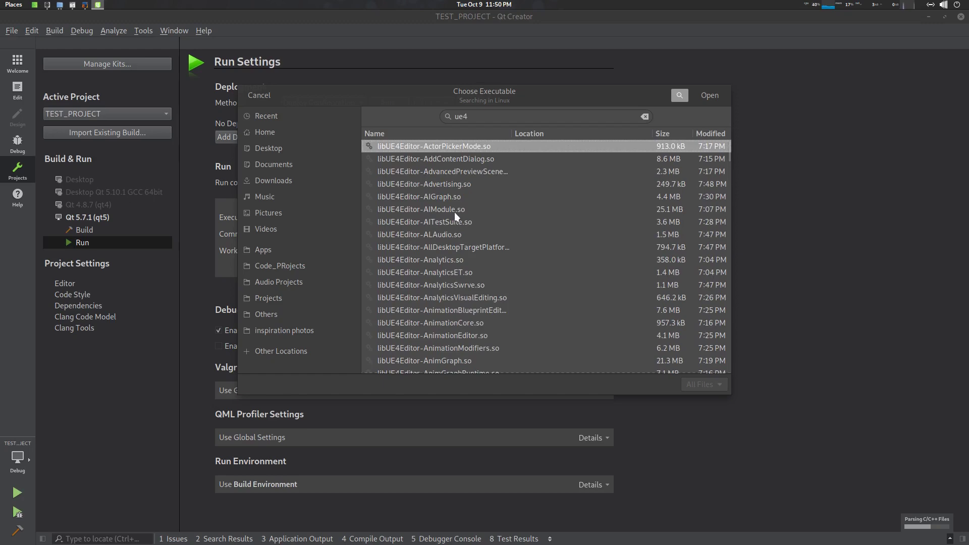
{"action": "scroll", "coordinate": [470, 217], "scroll_direction": "down", "scroll_amount": 15}
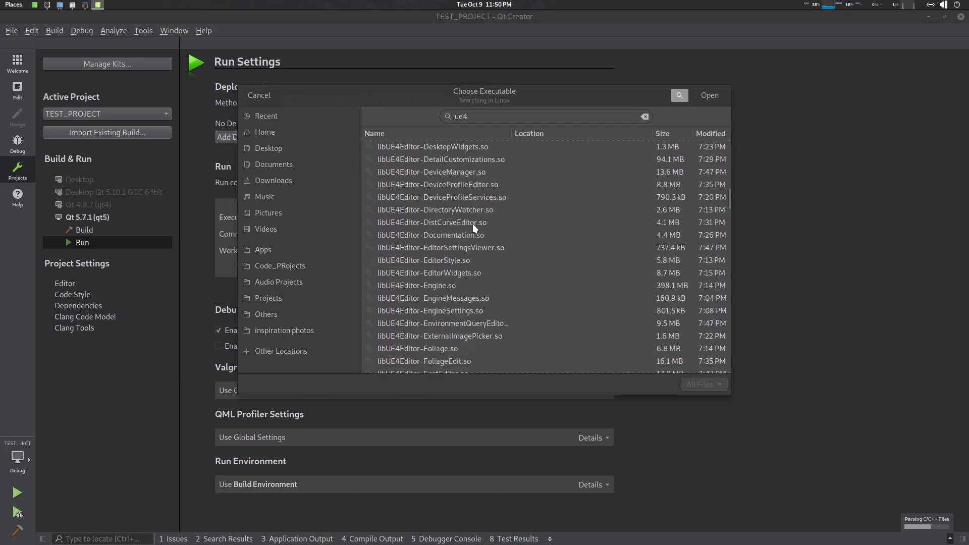
{"action": "scroll", "coordinate": [477, 239], "scroll_direction": "down", "scroll_amount": 15}
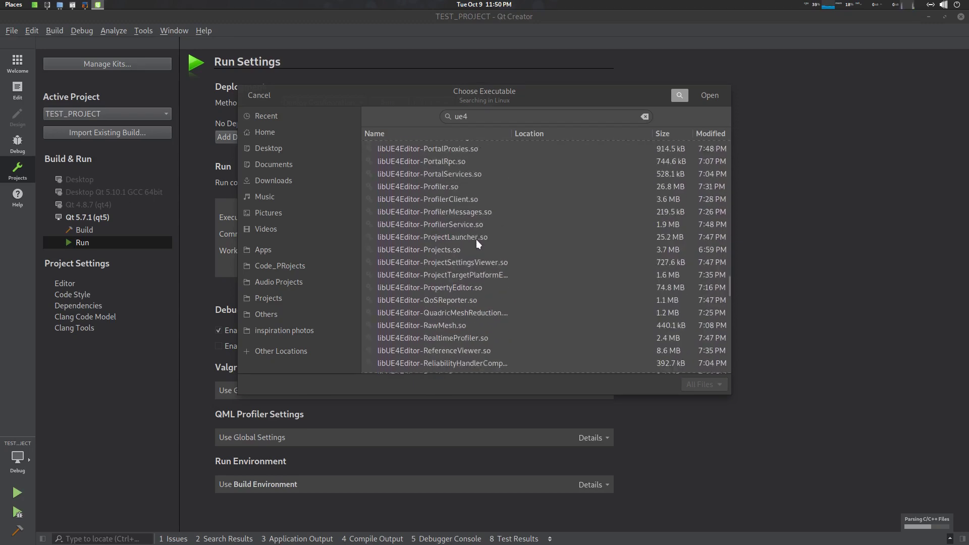
{"action": "scroll", "coordinate": [515, 313], "scroll_direction": "down", "scroll_amount": 5}
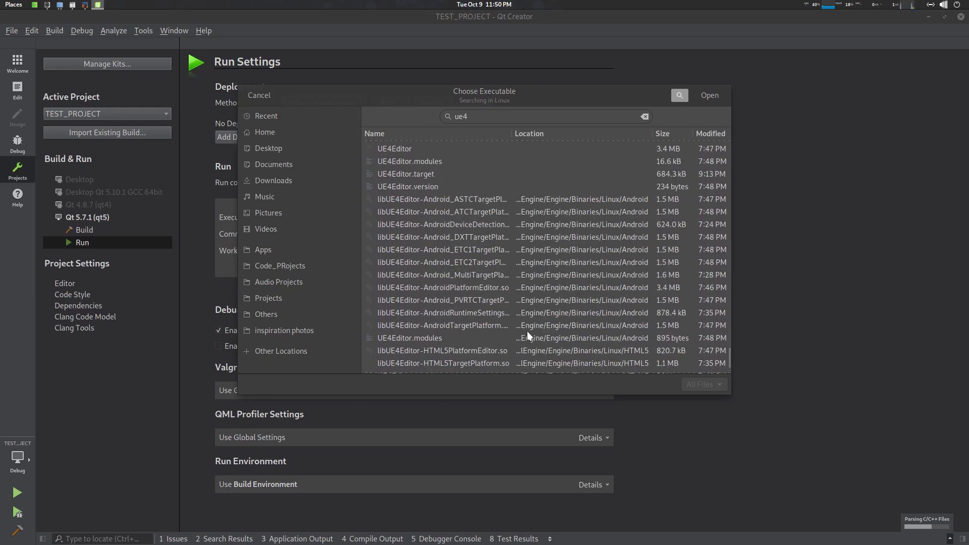
{"action": "left_click", "coordinate": [396, 210]}
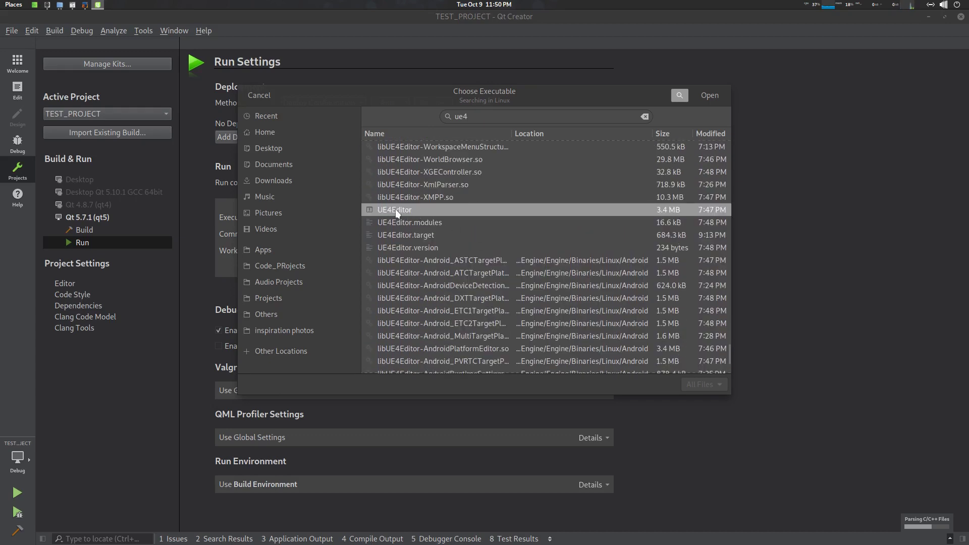
{"action": "left_click", "coordinate": [709, 95]}
{"action": "left_click", "coordinate": [519, 217]}
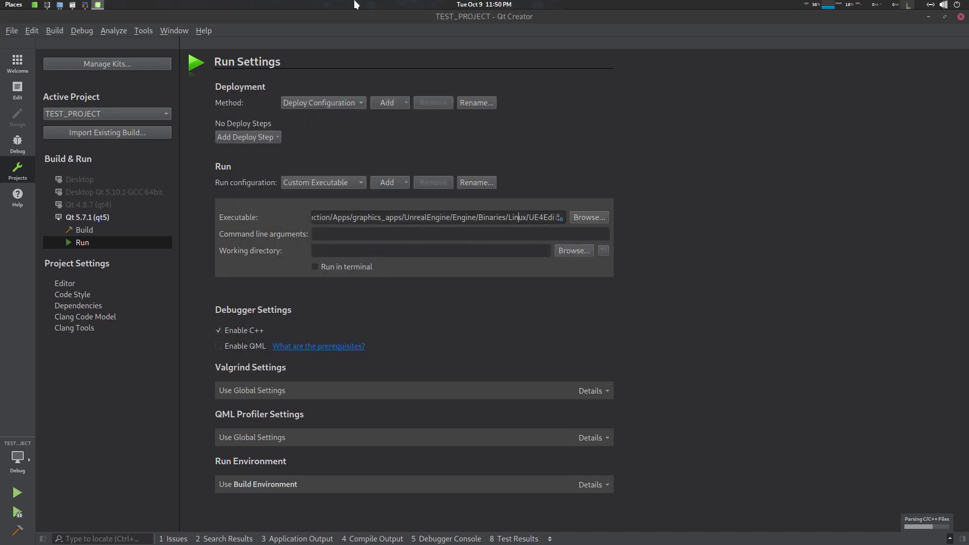
Check the executable and working directory paths given in the Sublime Text notes
{"action": "left_click_drag", "start_coordinate": [436, 51], "coordinate": [505, 96], "text": "alt"}
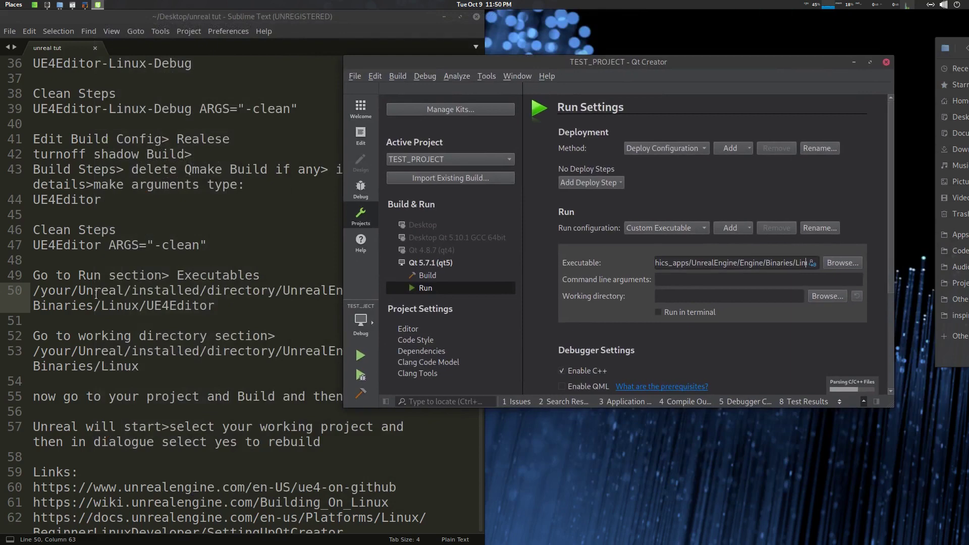
{"action": "left_click", "coordinate": [239, 307]}
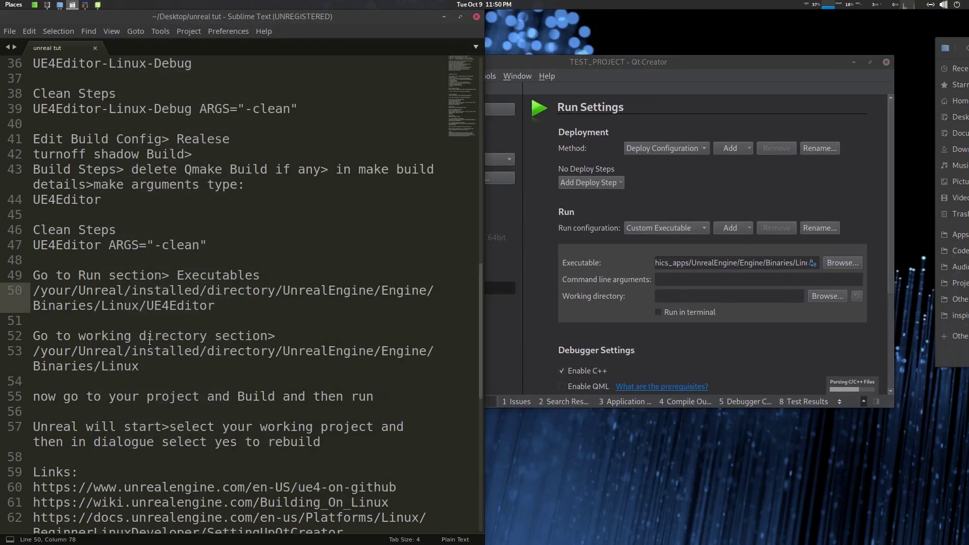
{"action": "left_click", "coordinate": [131, 366]}
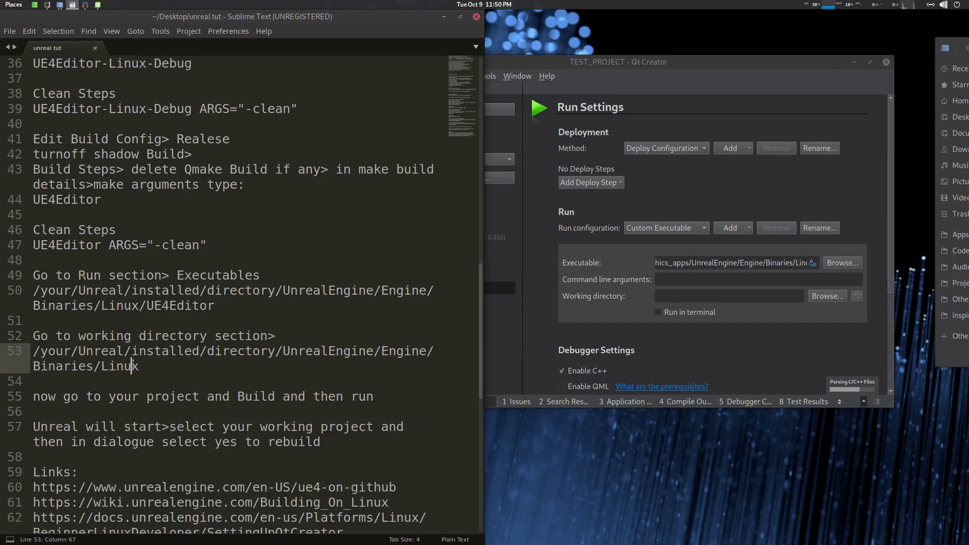
Set the run configuration's working directory to the executable's path without UE4Editor, ending in UnrealEngine/Engine/Binaries/Linux
{"action": "double_click", "coordinate": [668, 64]}
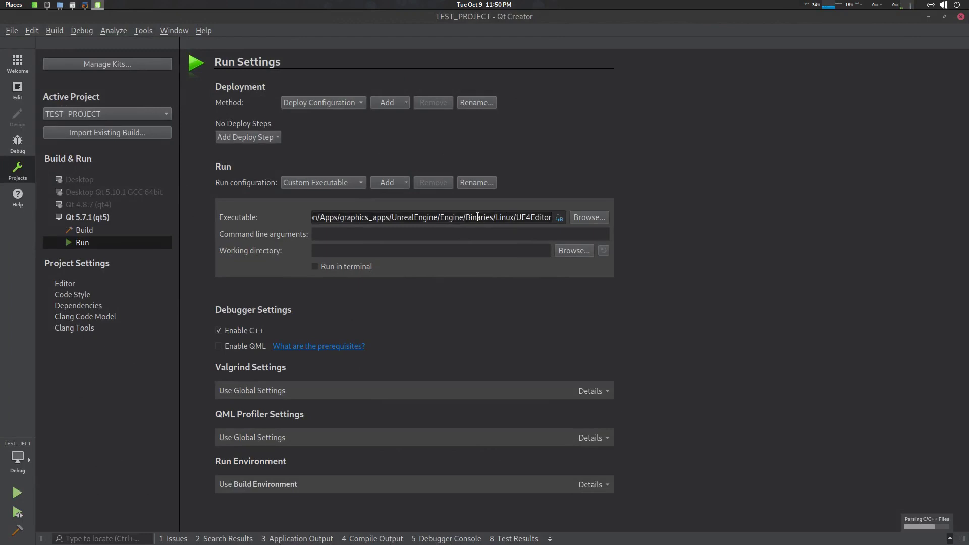
{"action": "left_click", "coordinate": [395, 251]}
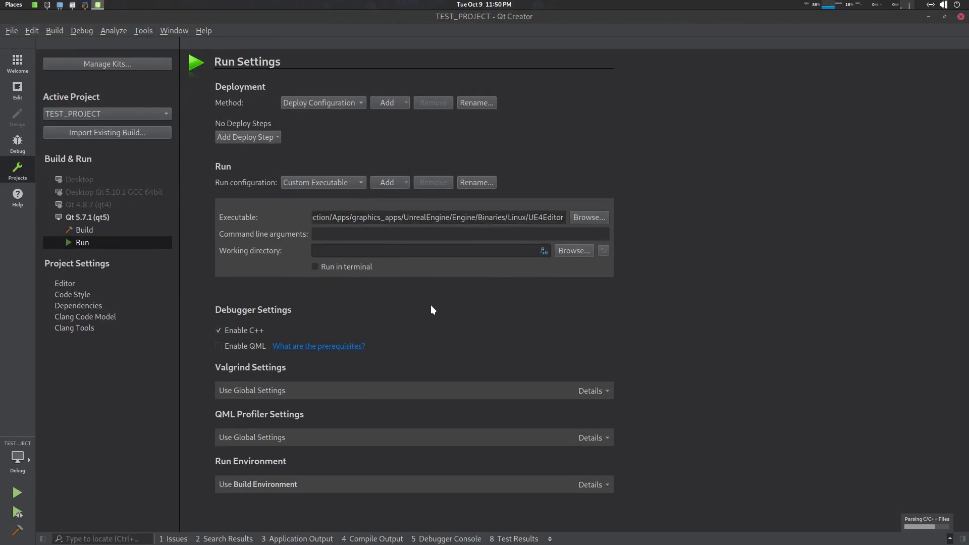
{"action": "key", "text": "ctrl+v"}
{"action": "key", "text": "BackSpace"}
{"action": "key", "text": "BackSpace"}
{"action": "key", "text": "BackSpace"}
{"action": "key", "text": "BackSpace"}
{"action": "key", "text": "BackSpace"}
{"action": "key", "text": "BackSpace"}
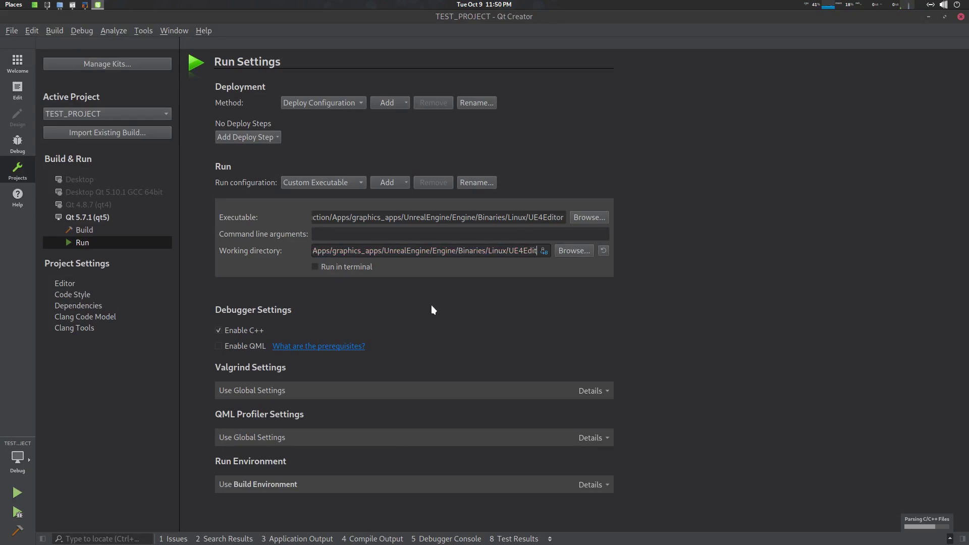
{"action": "key", "text": "BackSpace"}
{"action": "key", "text": "BackSpace"}
{"action": "key", "text": "BackSpace"}
{"action": "key", "text": "BackSpace"}
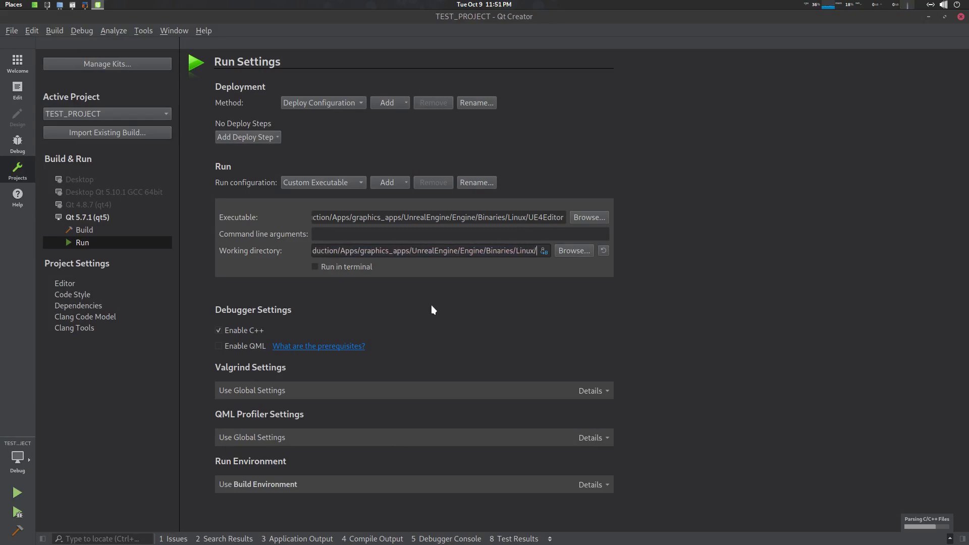
{"action": "key", "text": "Escape"}
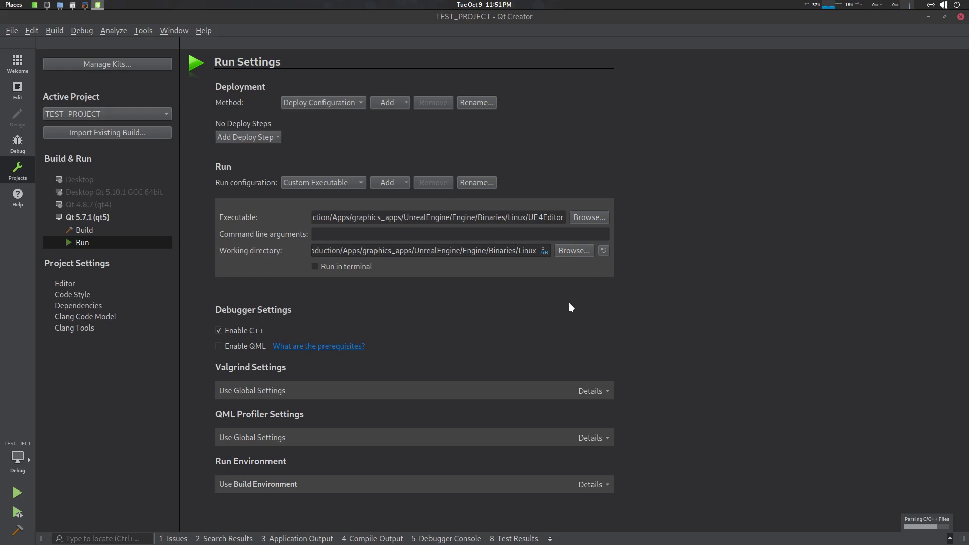
Select TEST_PROJECT in the project tree of the Edit view and build it
{"action": "left_click", "coordinate": [26, 94]}
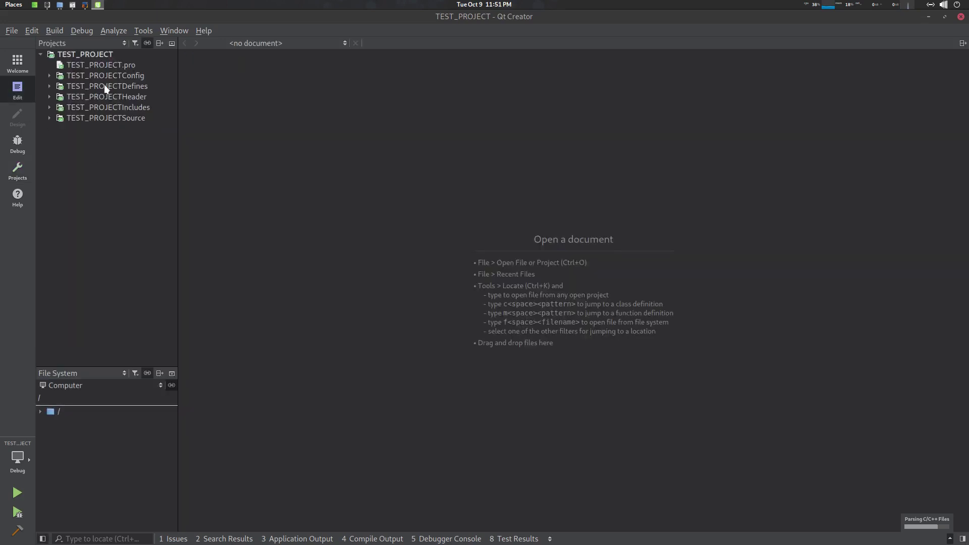
{"action": "left_click", "coordinate": [92, 55]}
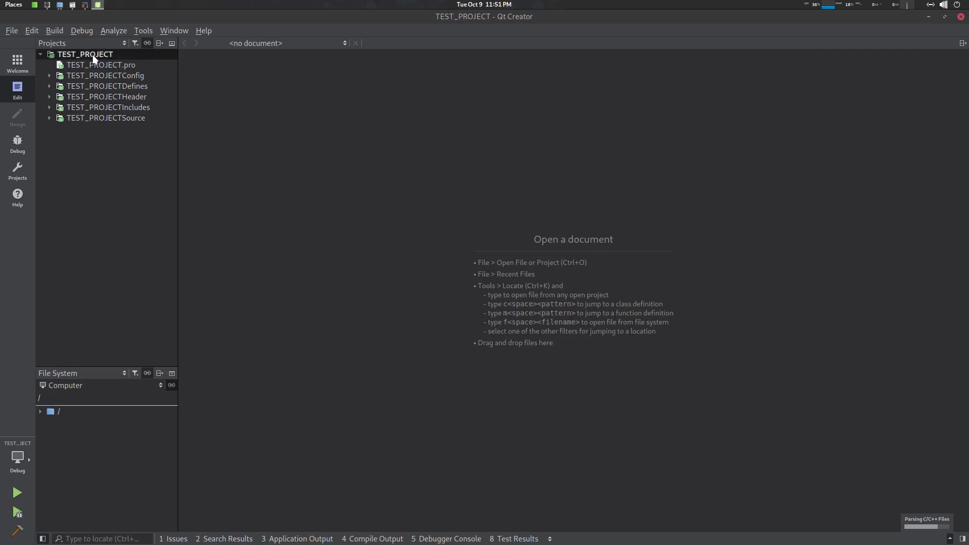
{"action": "left_click", "coordinate": [60, 30]}
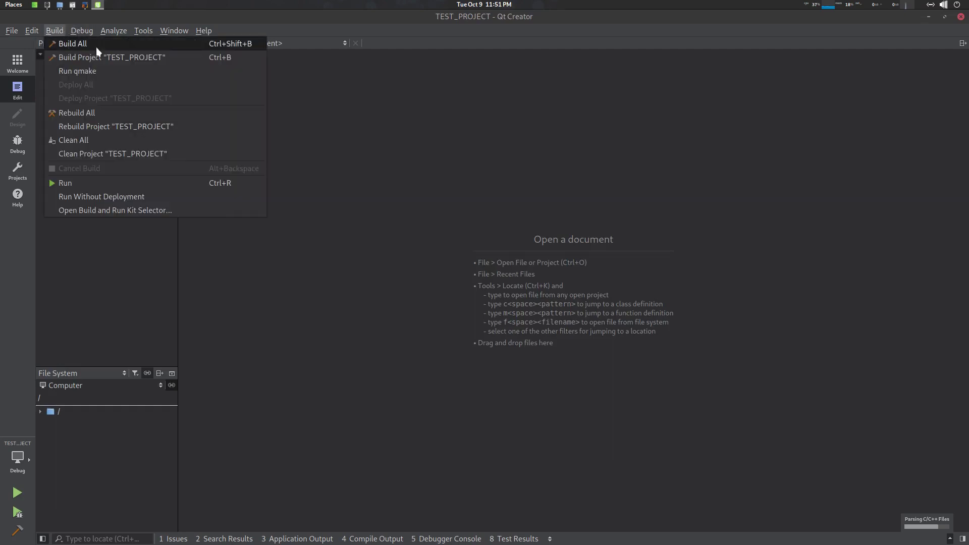
{"action": "left_click", "coordinate": [143, 59]}
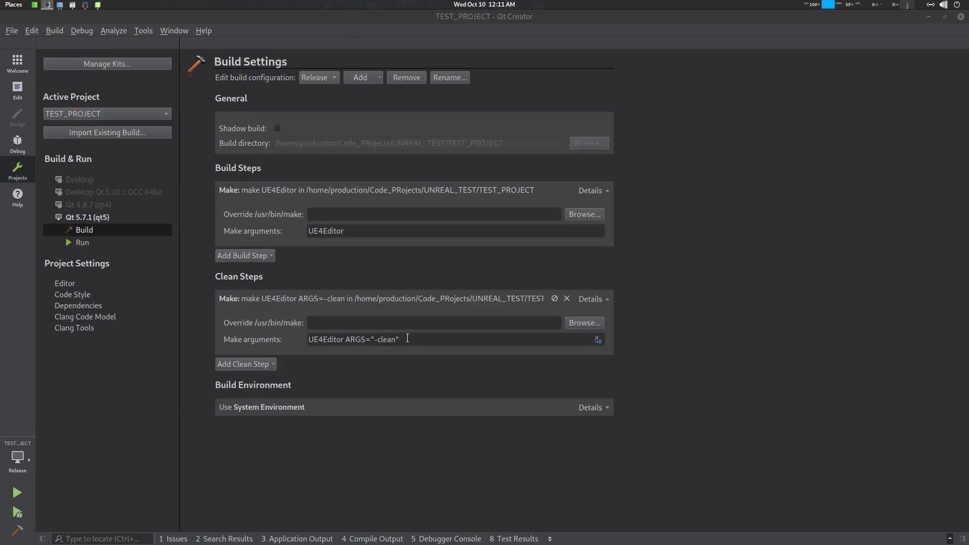
Examine the issues and the compile output of the TEST_PROJECT build
{"action": "left_click", "coordinate": [17, 90]}
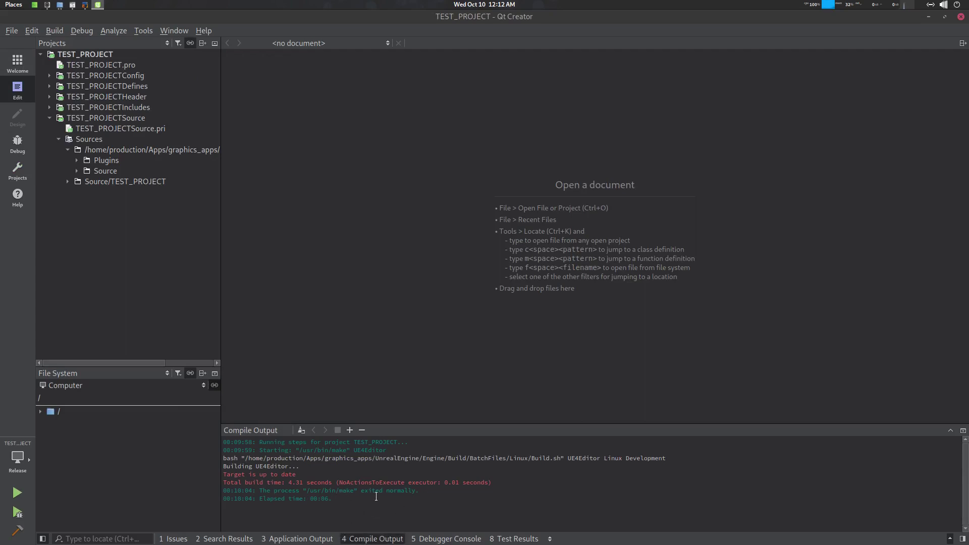
{"action": "left_click", "coordinate": [172, 539]}
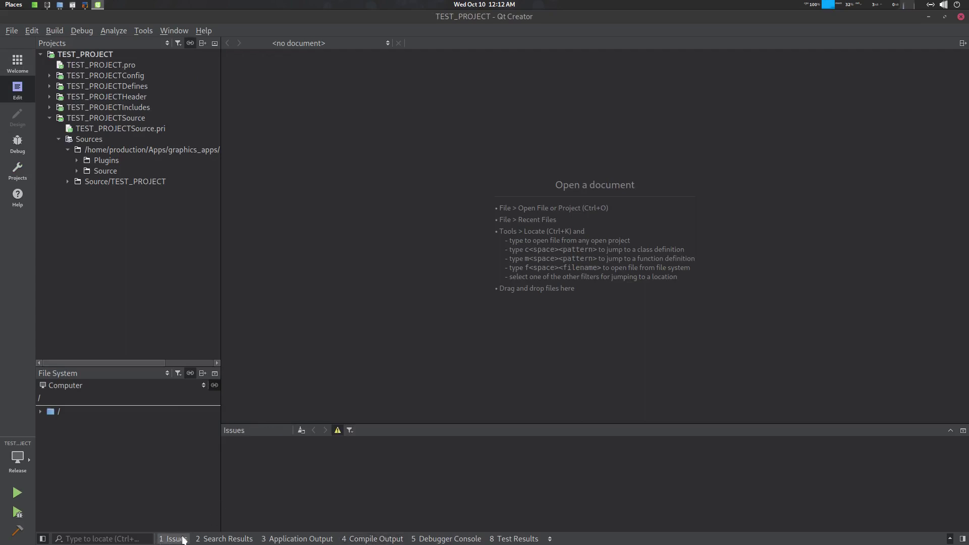
{"action": "left_click", "coordinate": [367, 539]}
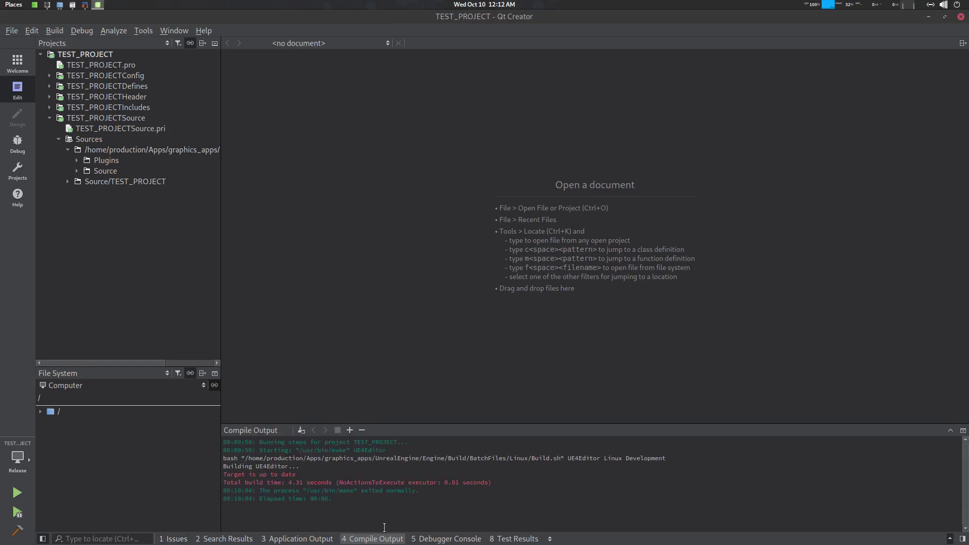
Review the Release build and clean make arguments and the project's run settings
{"action": "left_click", "coordinate": [21, 177]}
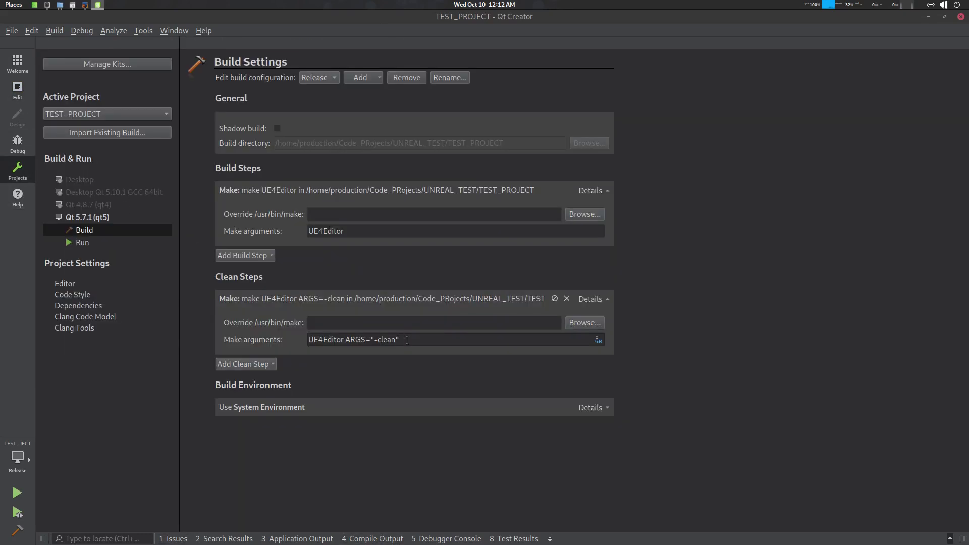
{"action": "type", "text": "\""}
{"action": "left_click", "coordinate": [82, 241]}
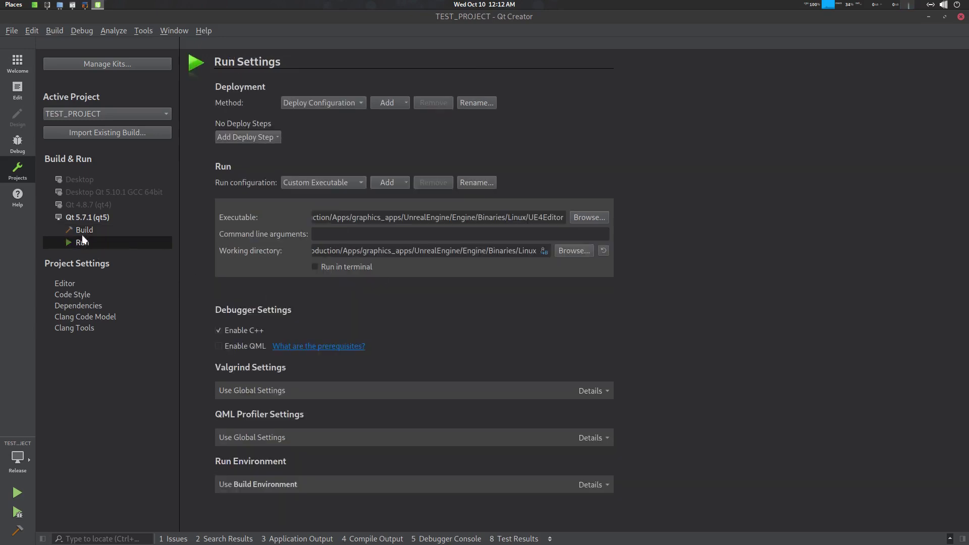
Switch TEST_PROJECT's build configuration to Debug and show the details of its clean step
{"action": "left_click", "coordinate": [84, 230]}
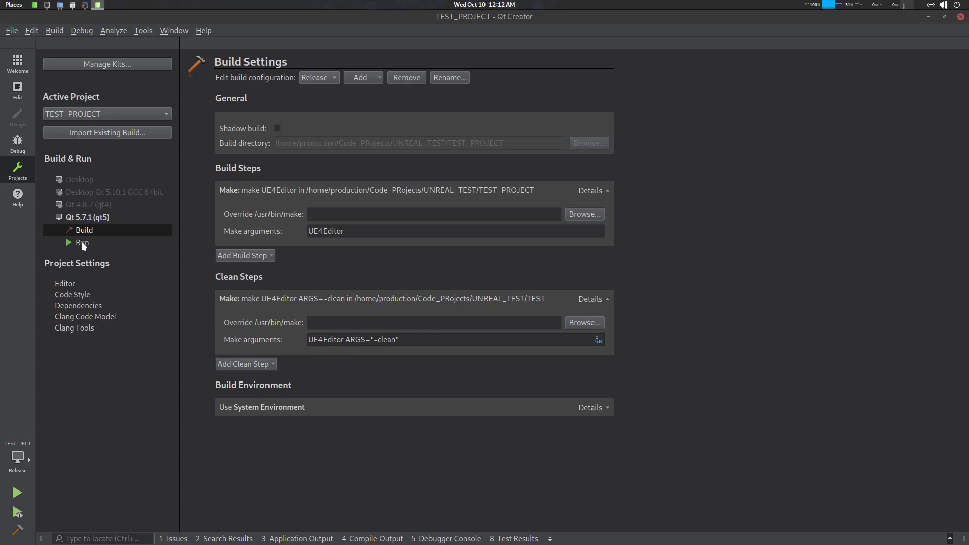
{"action": "left_click", "coordinate": [331, 77]}
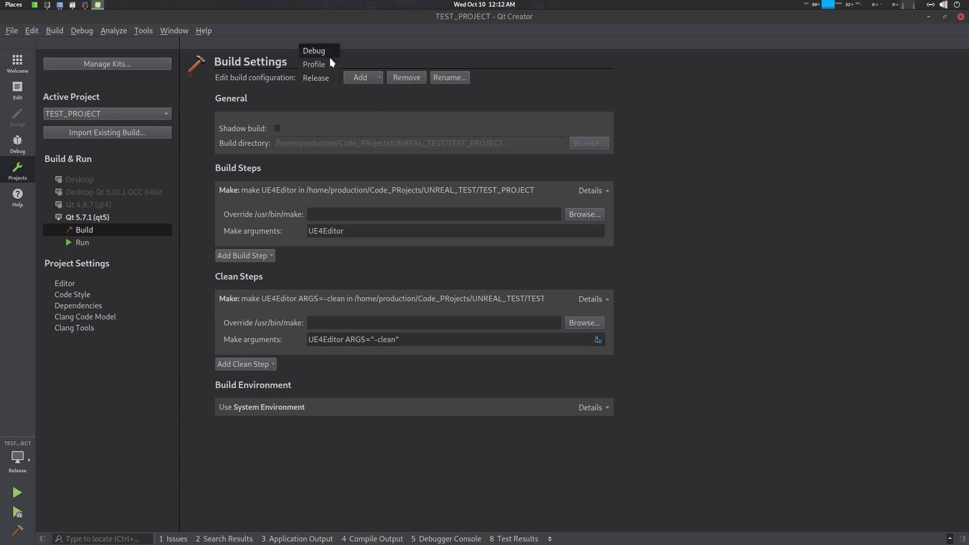
{"action": "left_click", "coordinate": [323, 51]}
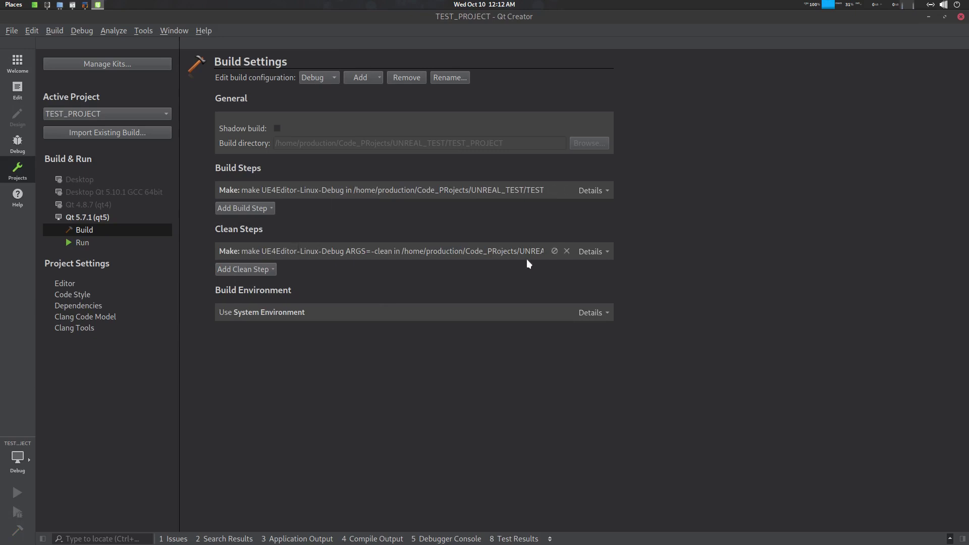
{"action": "left_click", "coordinate": [606, 251]}
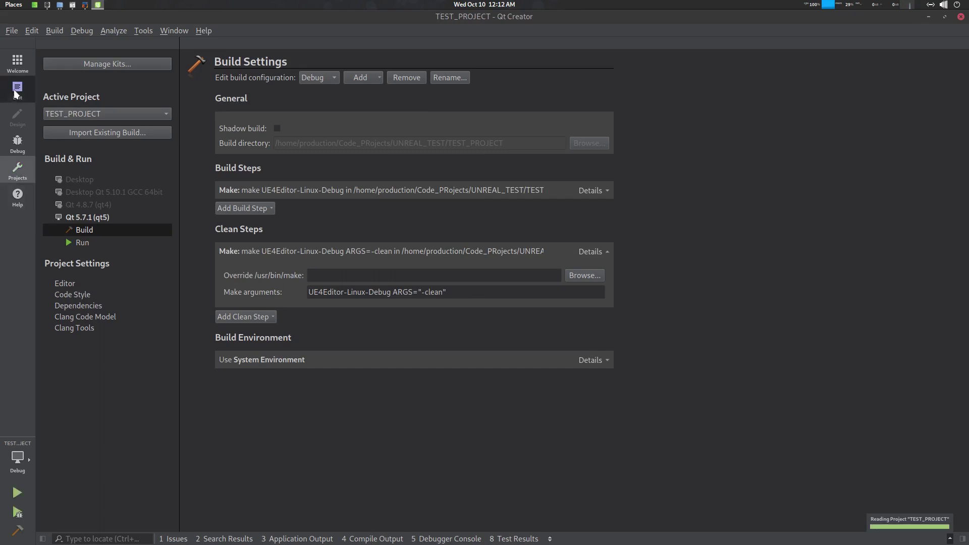
Return to the Edit view and run TEST_PROJECT with the Debug configuration
{"action": "left_click", "coordinate": [15, 94]}
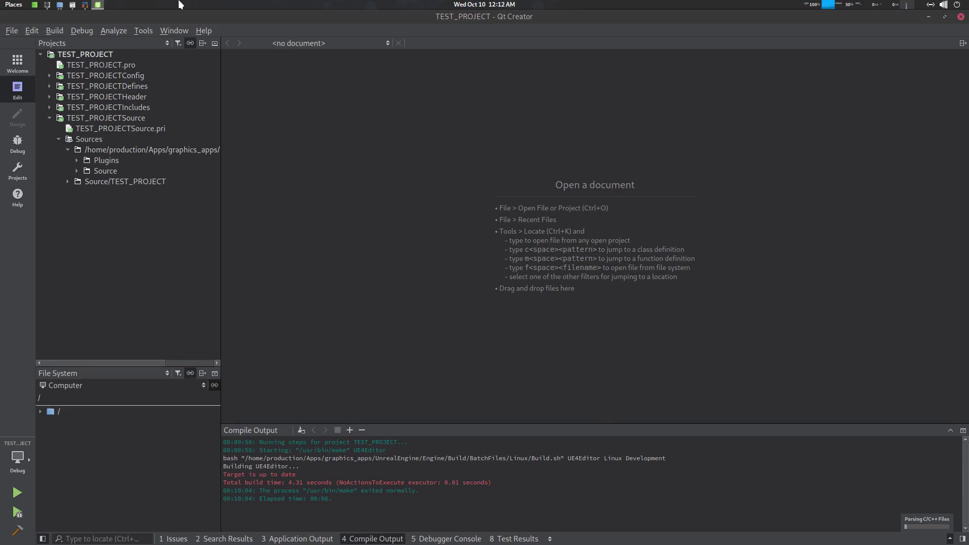
{"action": "left_click", "coordinate": [62, 30]}
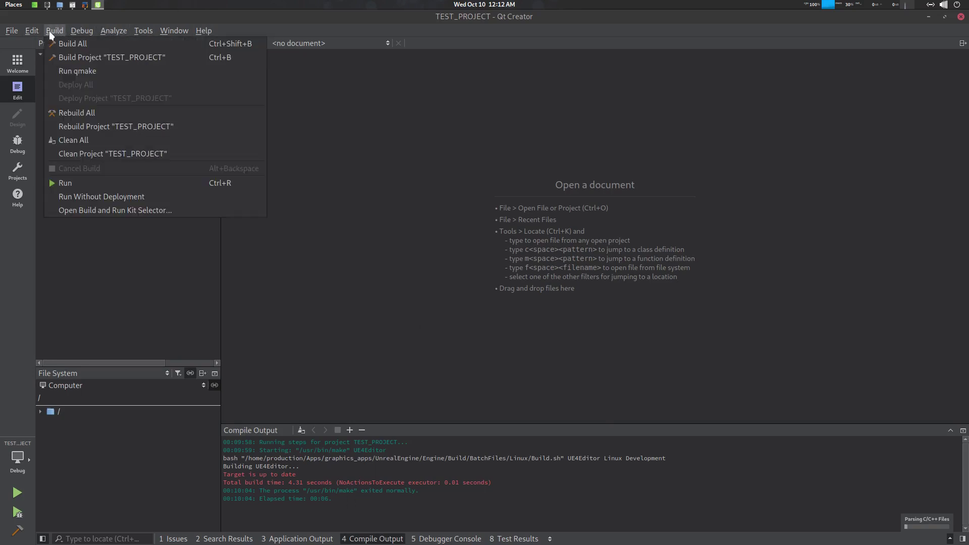
{"action": "left_click", "coordinate": [148, 186]}
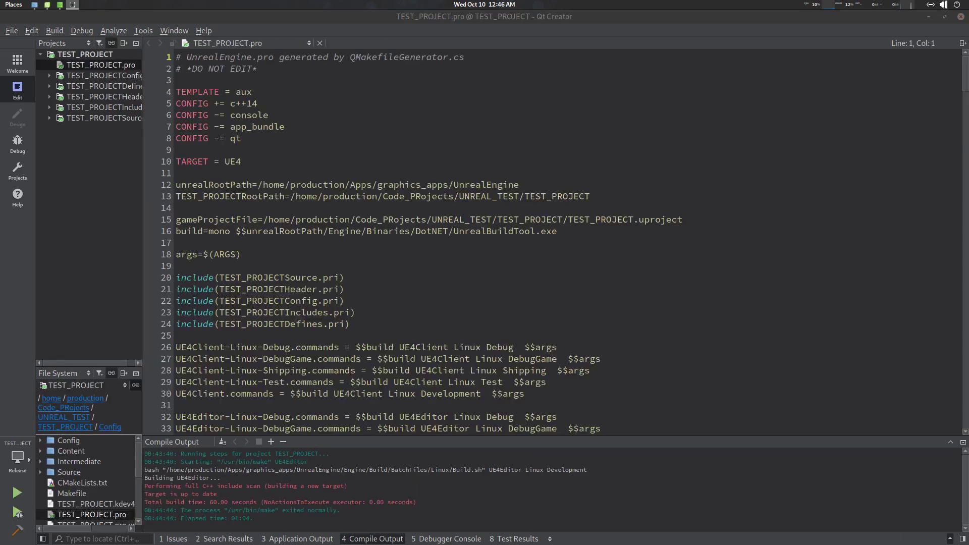
{"action": "scroll", "coordinate": [942, 6], "scroll_direction": "up", "scroll_amount": 2}
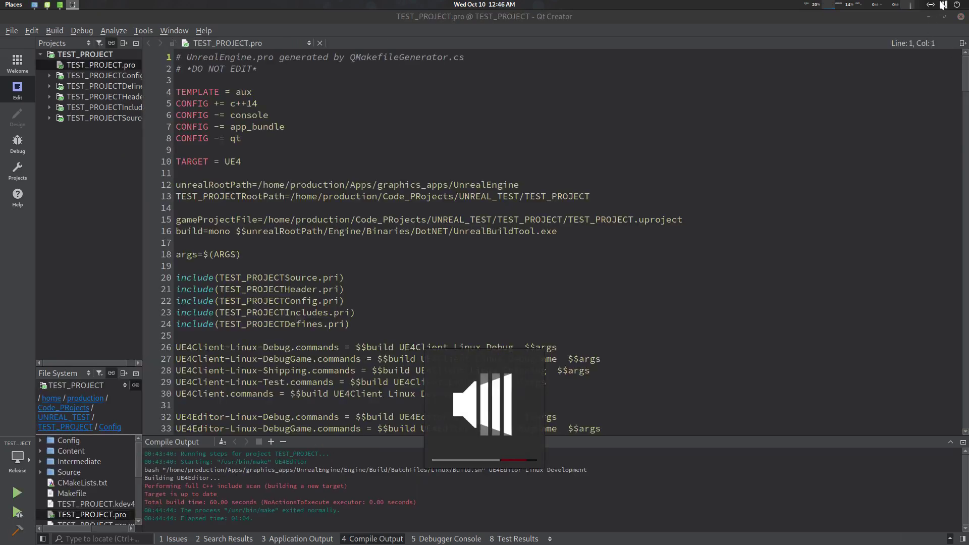
{"action": "scroll", "coordinate": [942, 5], "scroll_direction": "down", "scroll_amount": 1}
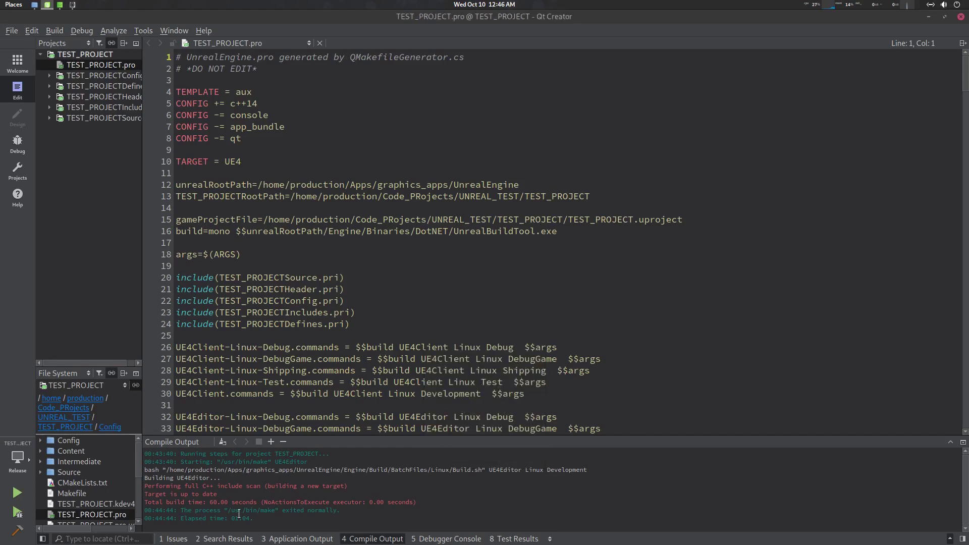
Run TEST_PROJECT with the Release configuration and show its application output
{"action": "left_click", "coordinate": [60, 28]}
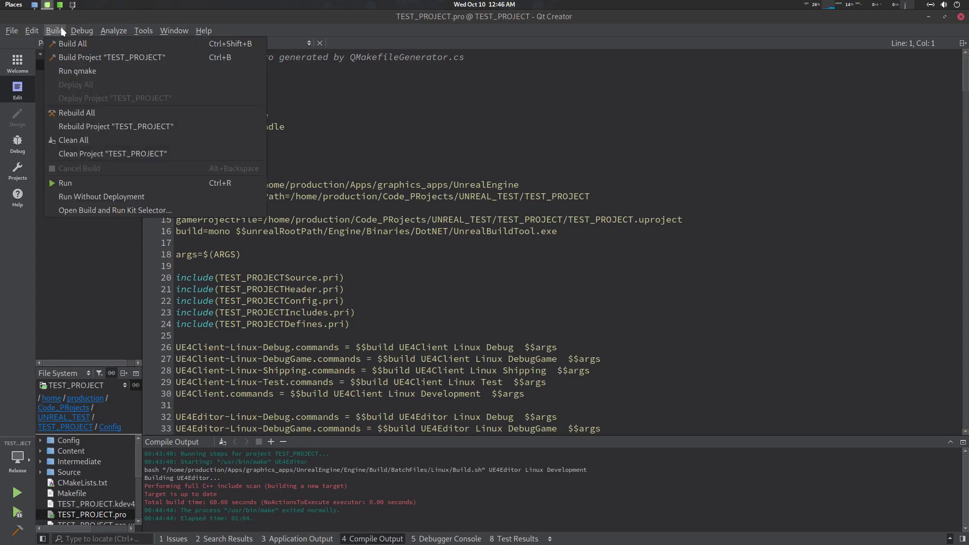
{"action": "left_click", "coordinate": [135, 183]}
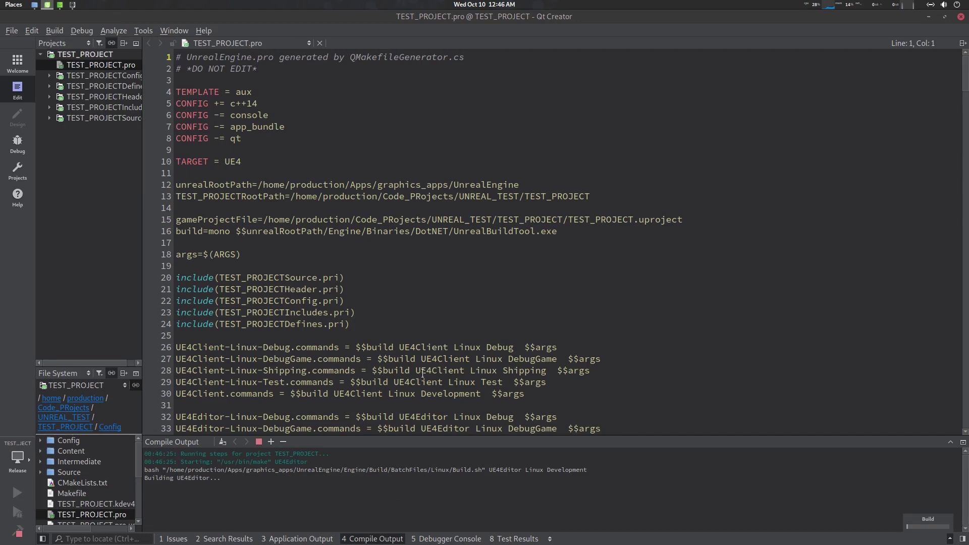
{"action": "left_click", "coordinate": [320, 537]}
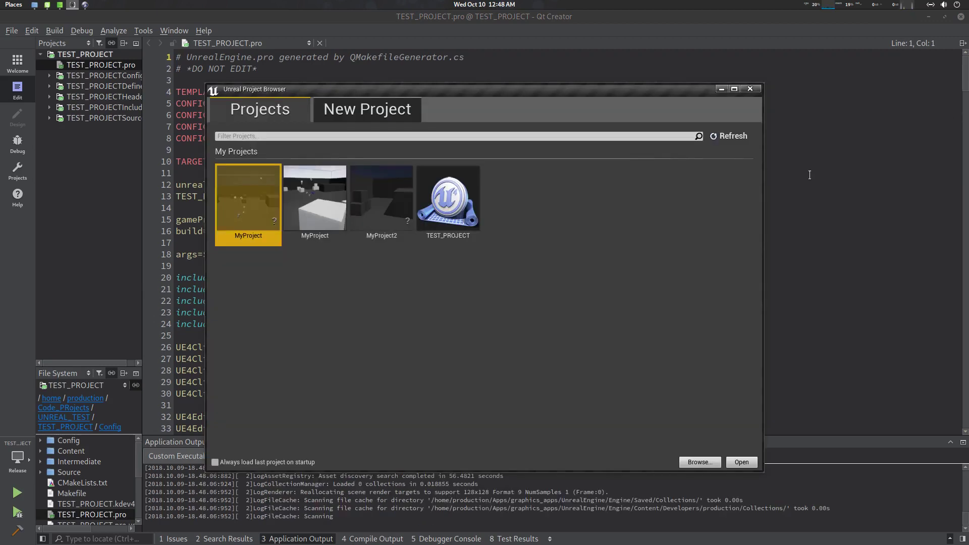
Open TEST_PROJECT from the Unreal Project Browser and agree to rebuild its missing modules
{"action": "left_click_drag", "start_coordinate": [470, 92], "coordinate": [510, 74]}
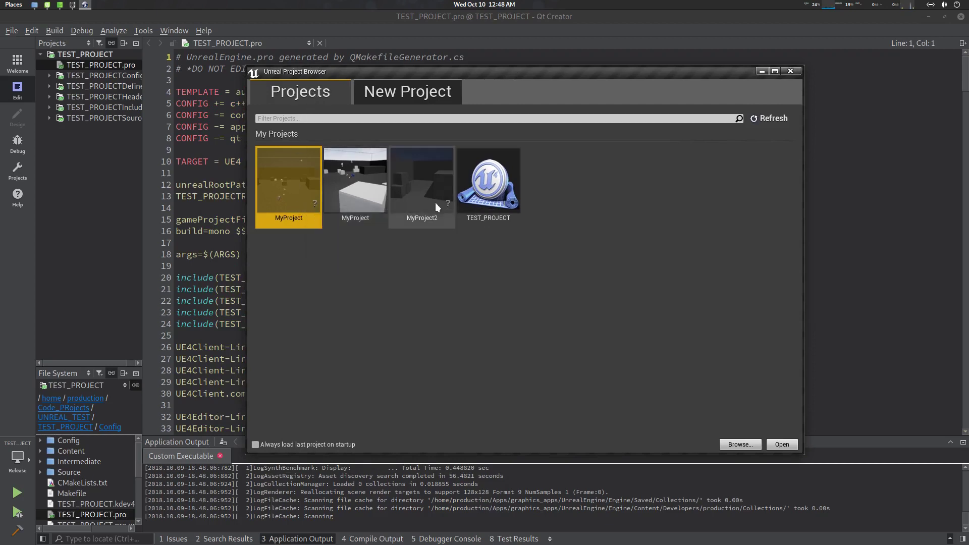
{"action": "left_click", "coordinate": [502, 203]}
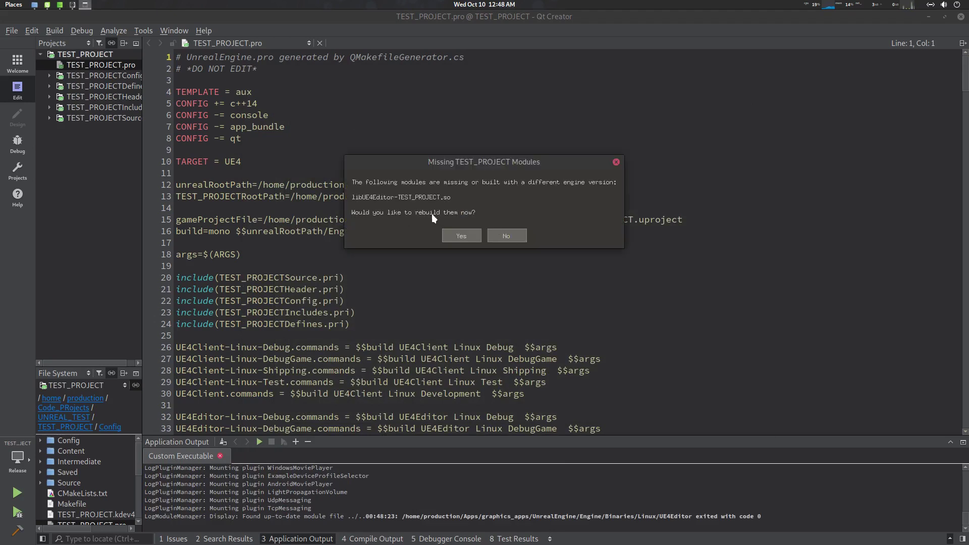
{"action": "left_click", "coordinate": [458, 235]}
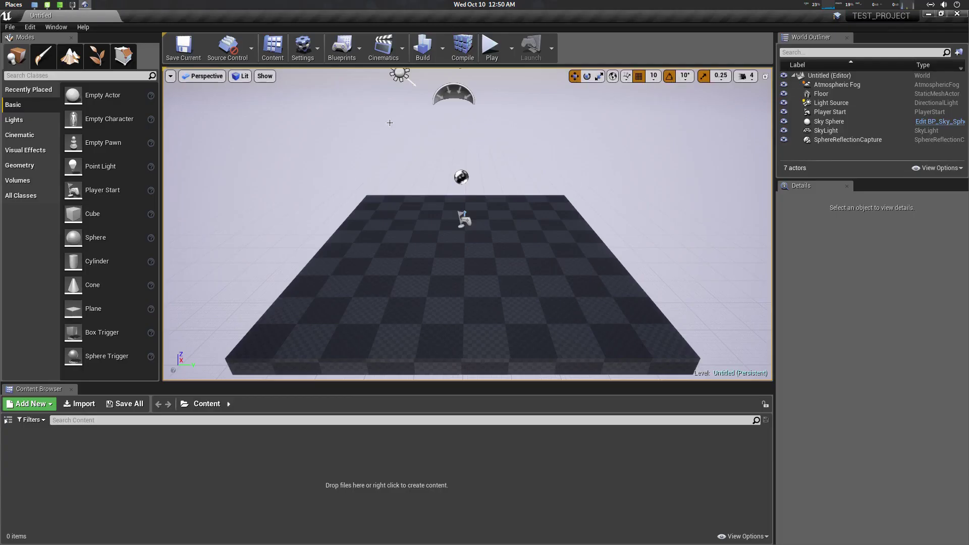
Save the untitled level as NewMap in the project's Content folder
{"action": "scroll", "coordinate": [454, 259], "scroll_direction": "down", "scroll_amount": 4}
{"action": "right_click_drag", "start_coordinate": [455, 259], "coordinate": [440, 258]}
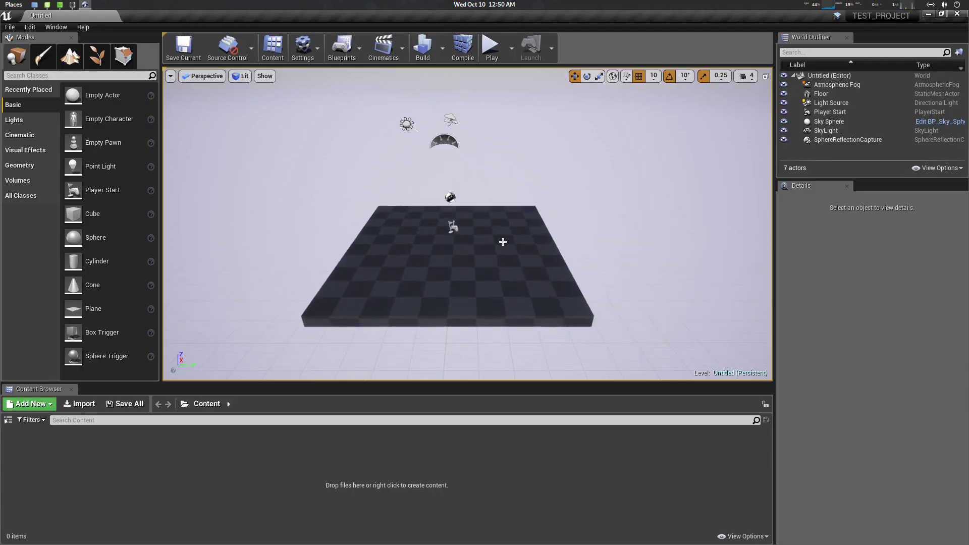
{"action": "left_click_drag", "start_coordinate": [297, 35], "coordinate": [396, 2]}
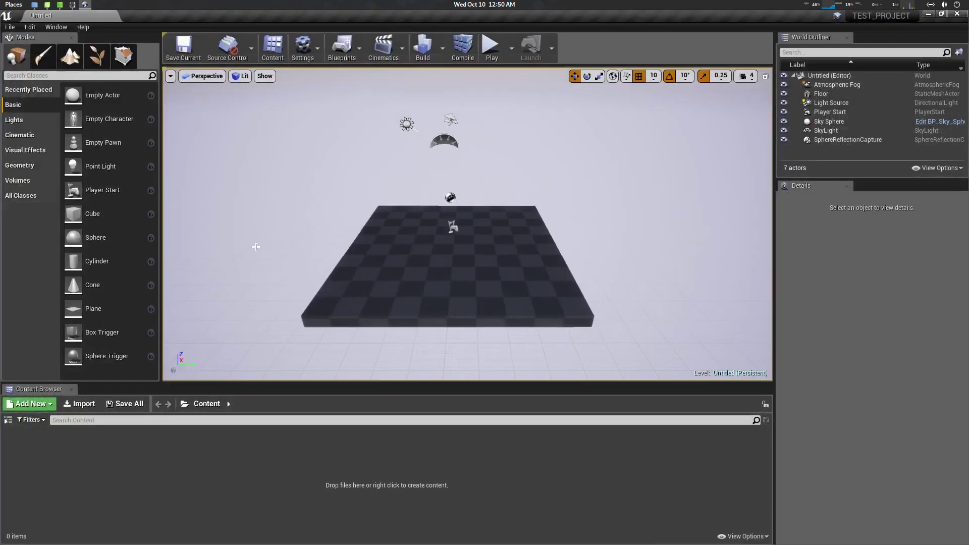
{"action": "left_click", "coordinate": [184, 49]}
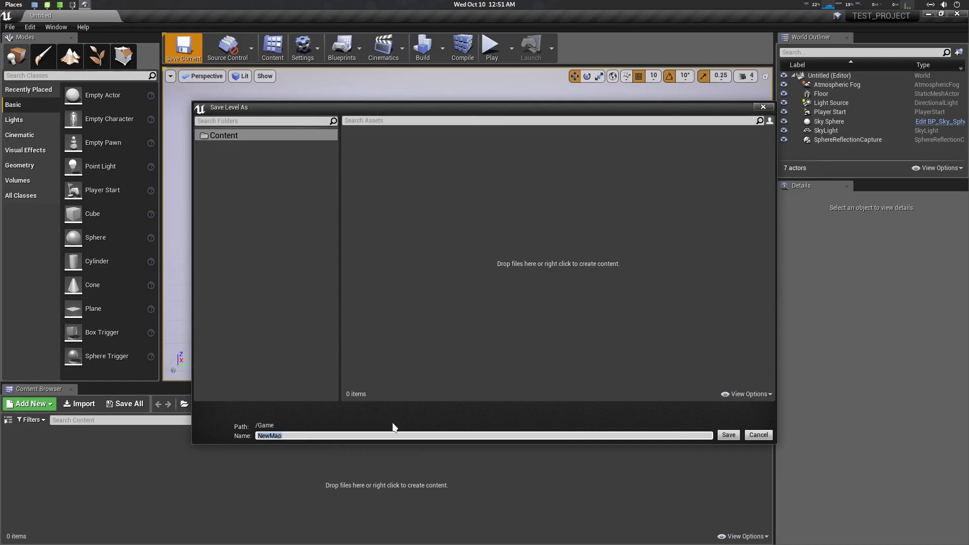
{"action": "left_click", "coordinate": [728, 434]}
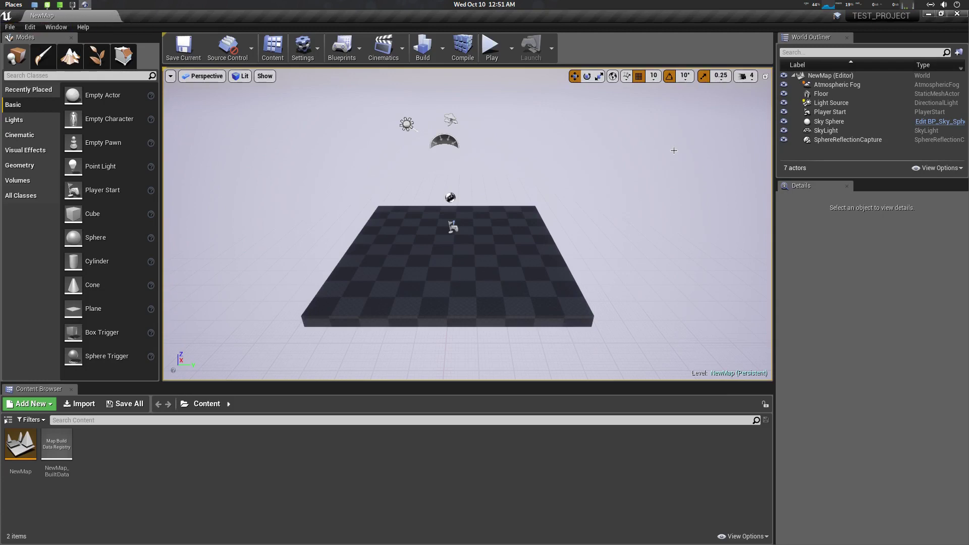
Switch from the Unreal Editor back to Qt Creator and review the build target commands in TEST_PROJECT.pro
{"action": "scroll", "coordinate": [580, 234], "scroll_direction": "up", "scroll_amount": 2}
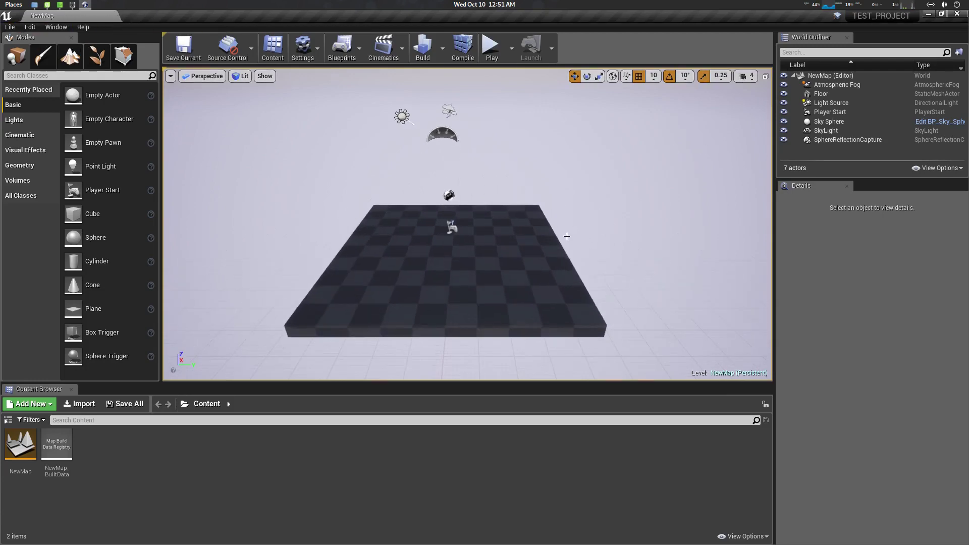
{"action": "left_click_drag", "start_coordinate": [527, 17], "coordinate": [533, 116]}
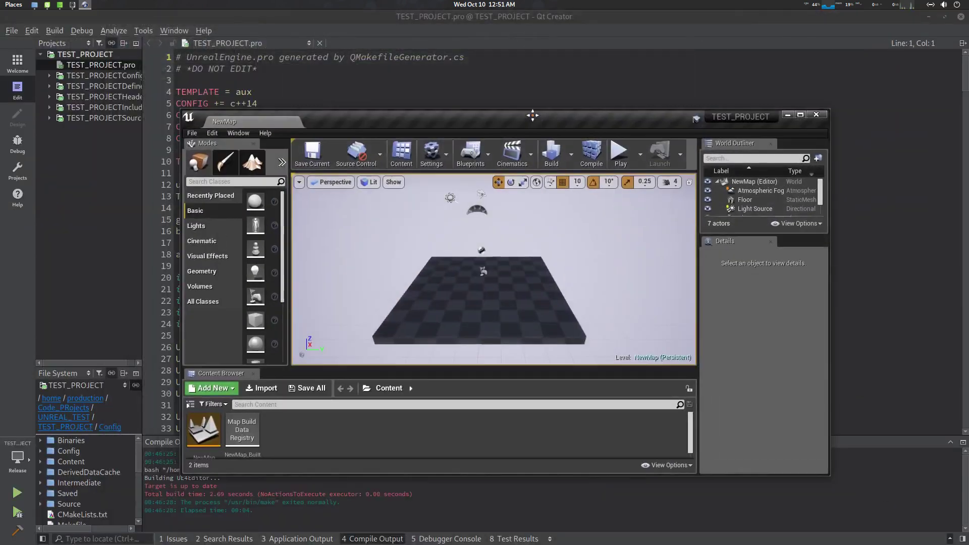
{"action": "left_click", "coordinate": [533, 57]}
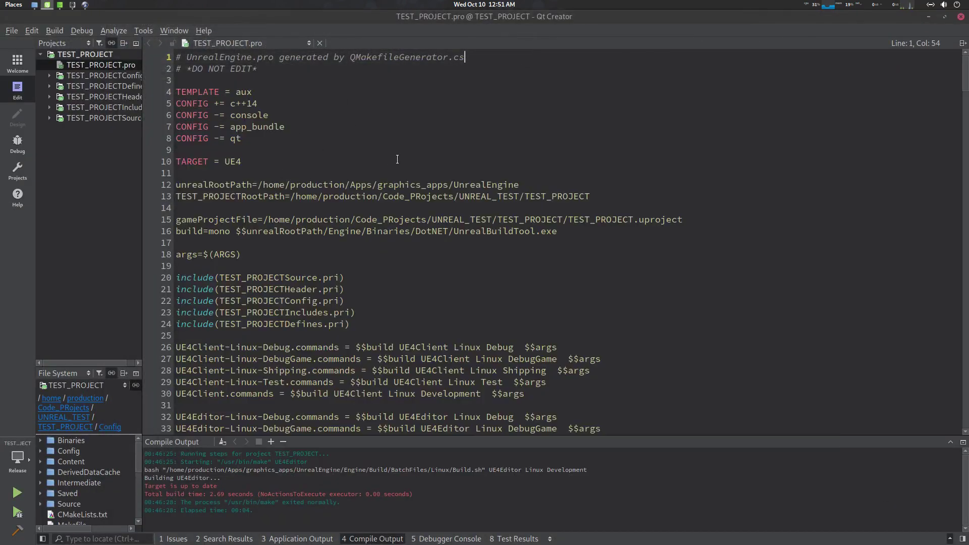
{"action": "scroll", "coordinate": [397, 159], "scroll_direction": "down", "scroll_amount": 20}
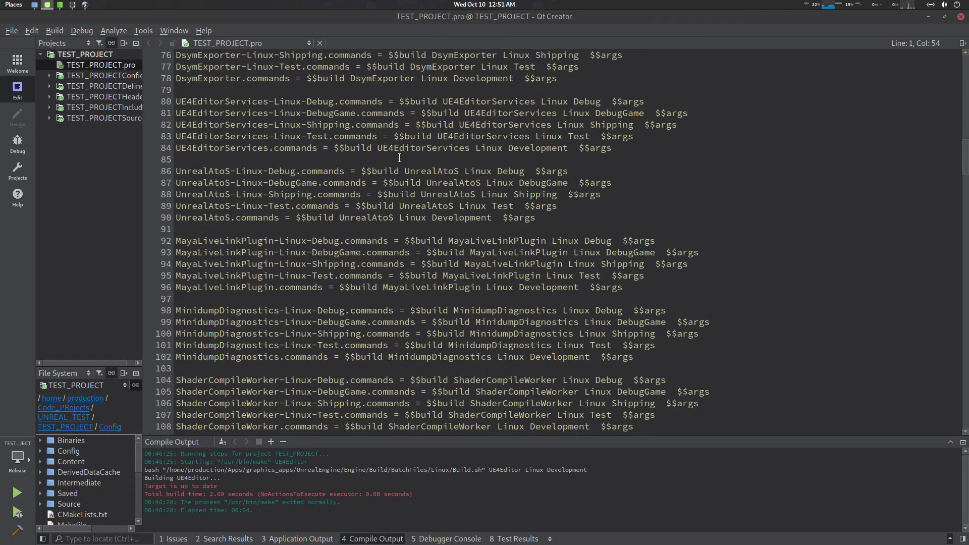
{"action": "scroll", "coordinate": [399, 158], "scroll_direction": "up", "scroll_amount": 20}
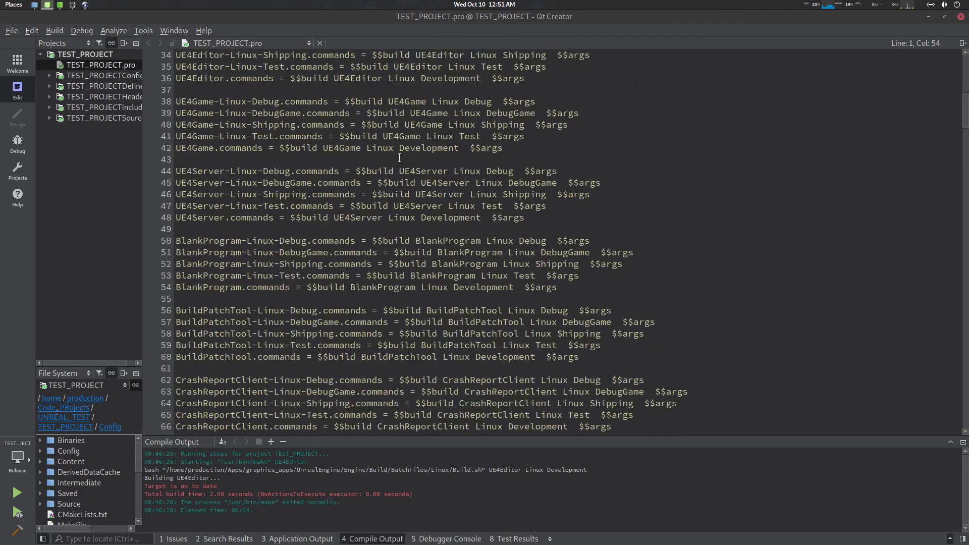
{"action": "scroll", "coordinate": [399, 158], "scroll_direction": "up", "scroll_amount": 5}
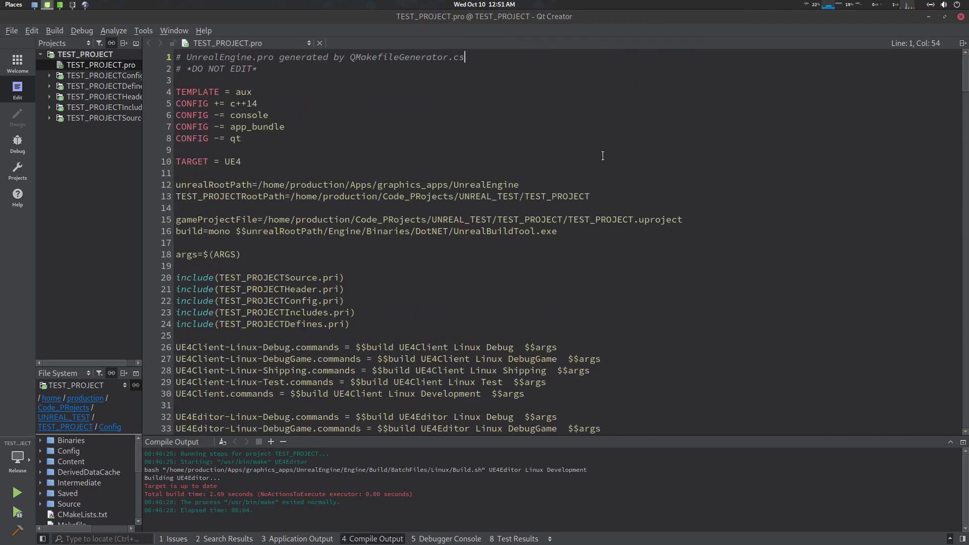